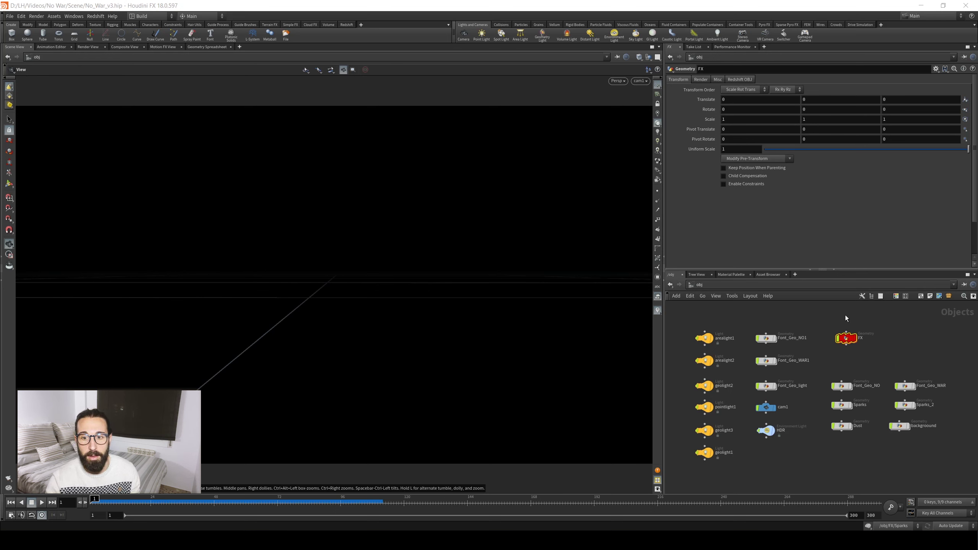
Enter the FX geometry network and display font1 so the NO WAR letters appear filled.
scroll(843, 317, "up", 3)
scroll(754, 366, "up", 3)
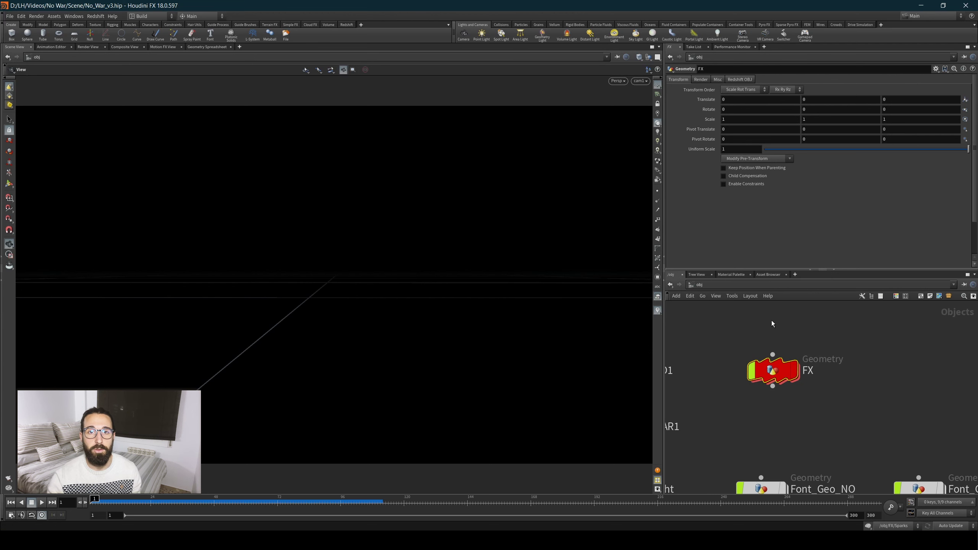
scroll(770, 366, "down", 5)
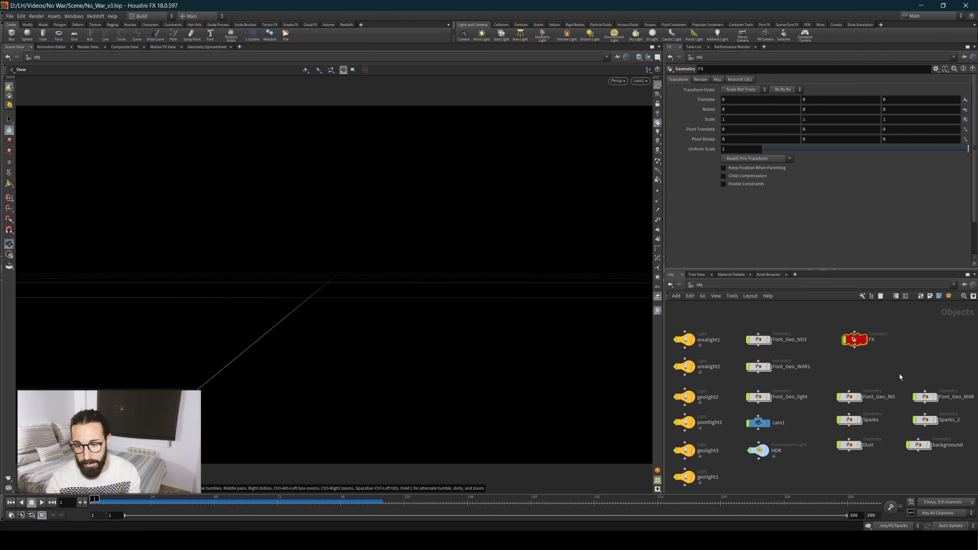
scroll(871, 334, "up", 3)
scroll(871, 338, "up", 3)
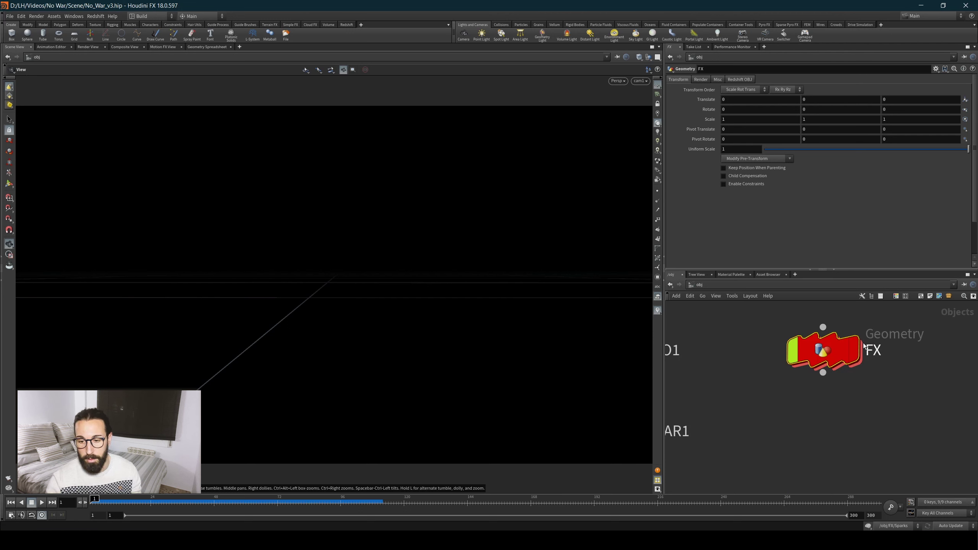
double_click(828, 354)
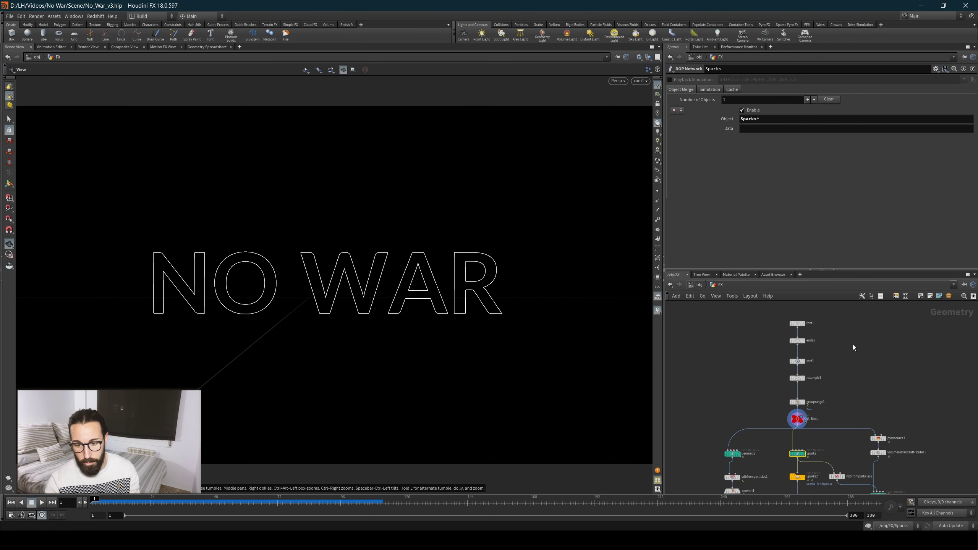
left_click(797, 324)
left_click(808, 326)
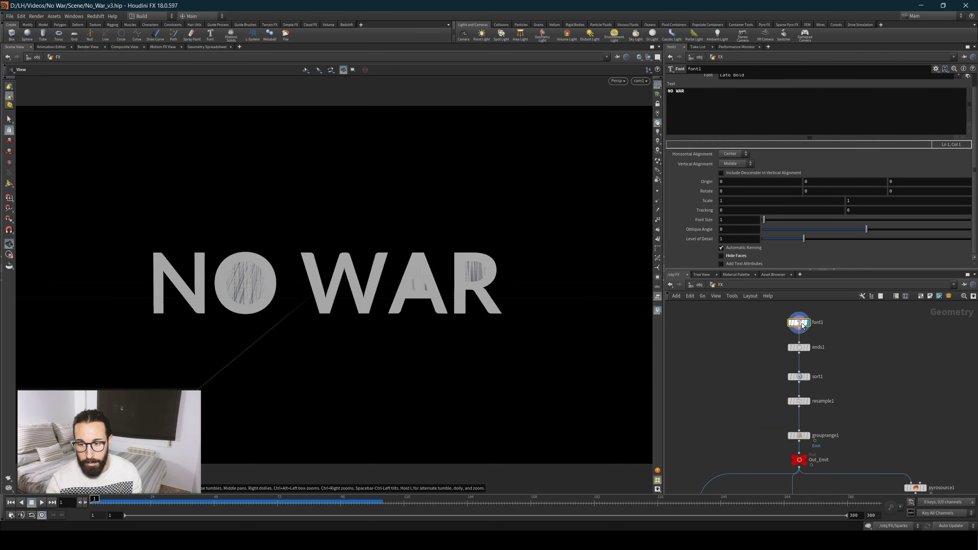
middle_click_drag(841, 348, 850, 351)
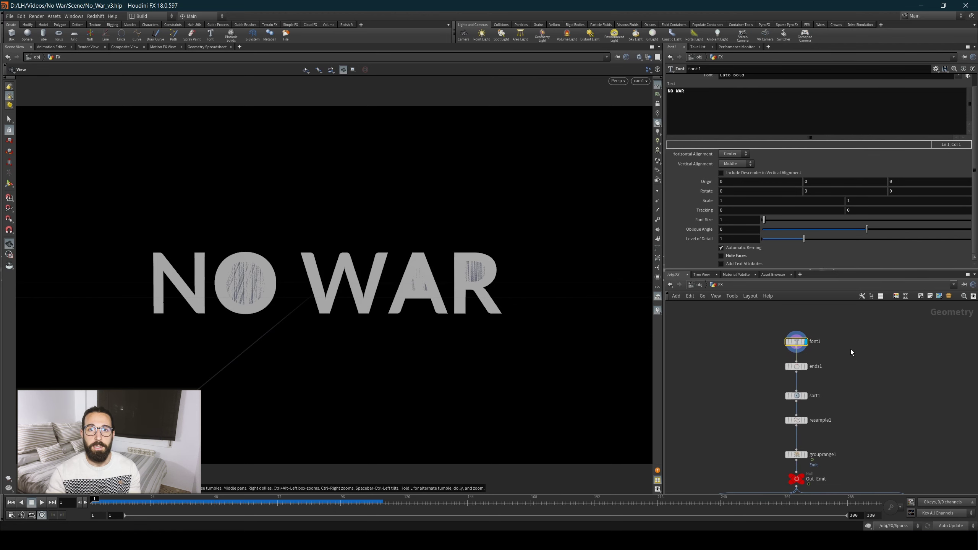
Add a second Font node, font2, beside font1 and display its result.
key("Tab")
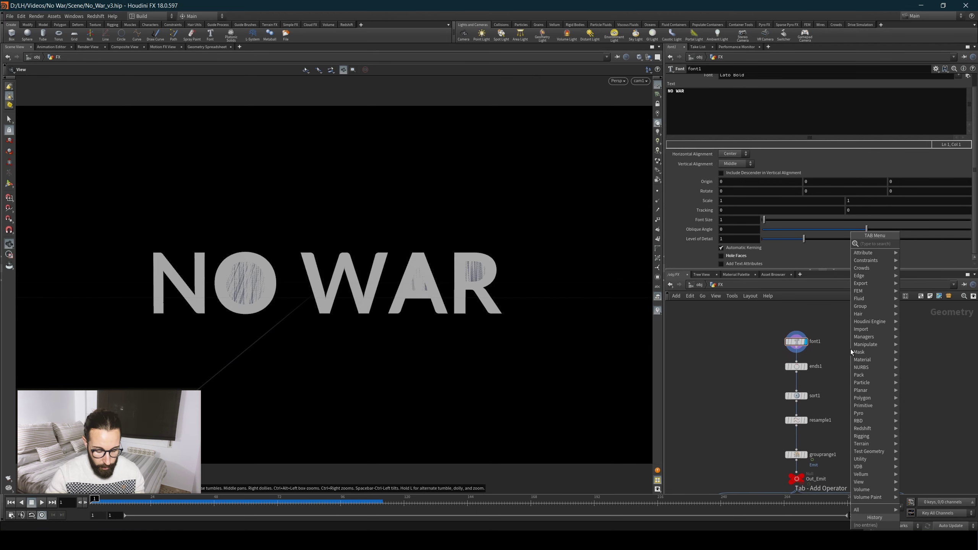
type("font")
key("Return")
left_click(850, 349)
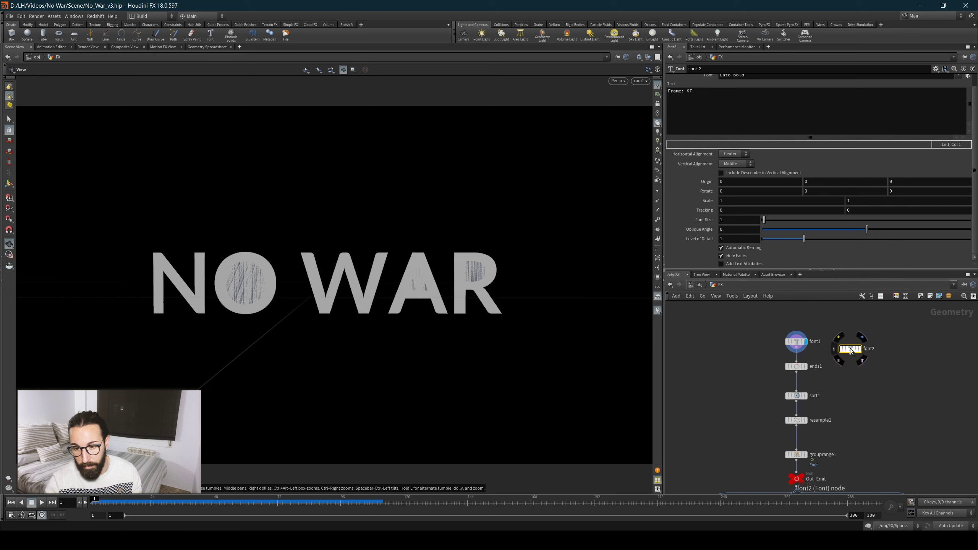
left_click(865, 332)
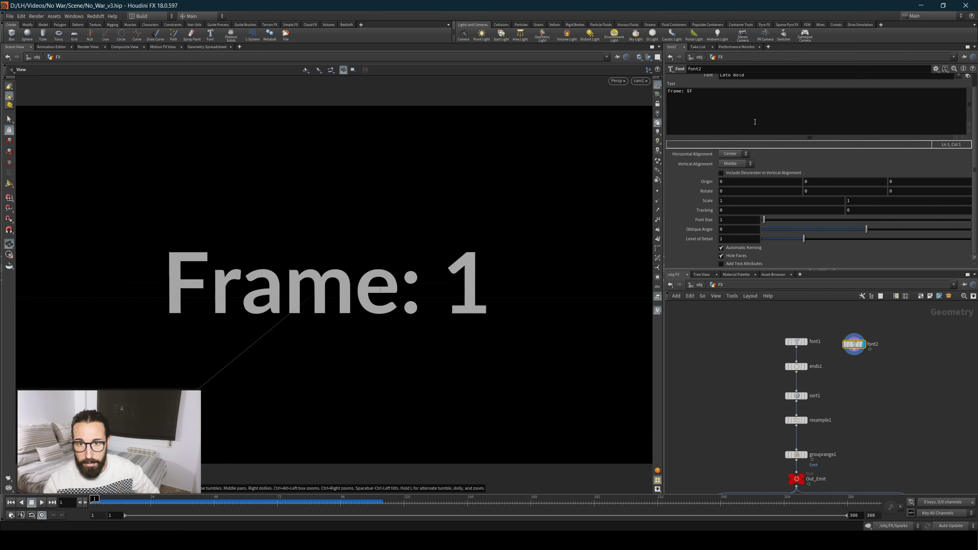
scroll(702, 86, "up", 1)
scroll(906, 112, "up", 1)
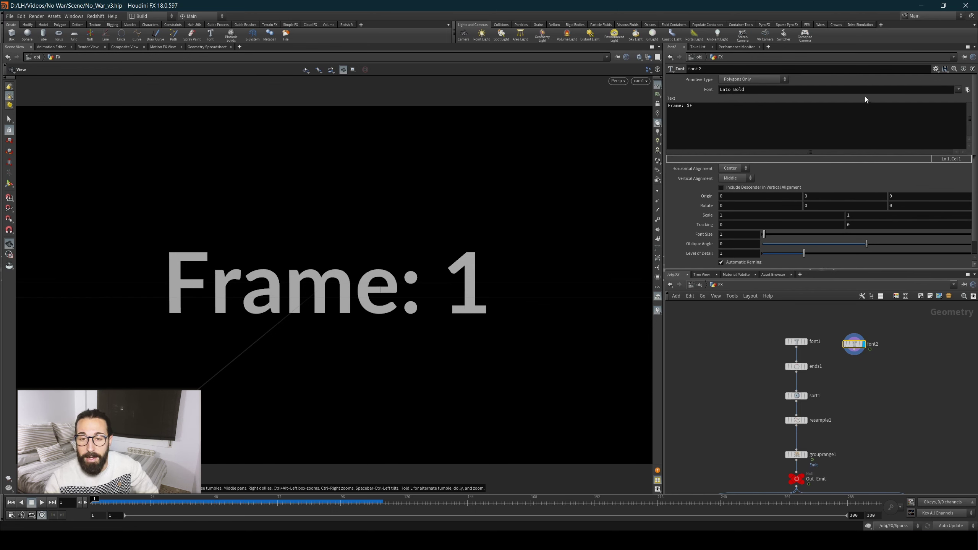
Leave font2's font unchanged, set its text to 'No War', then delete font2.
left_click(957, 89)
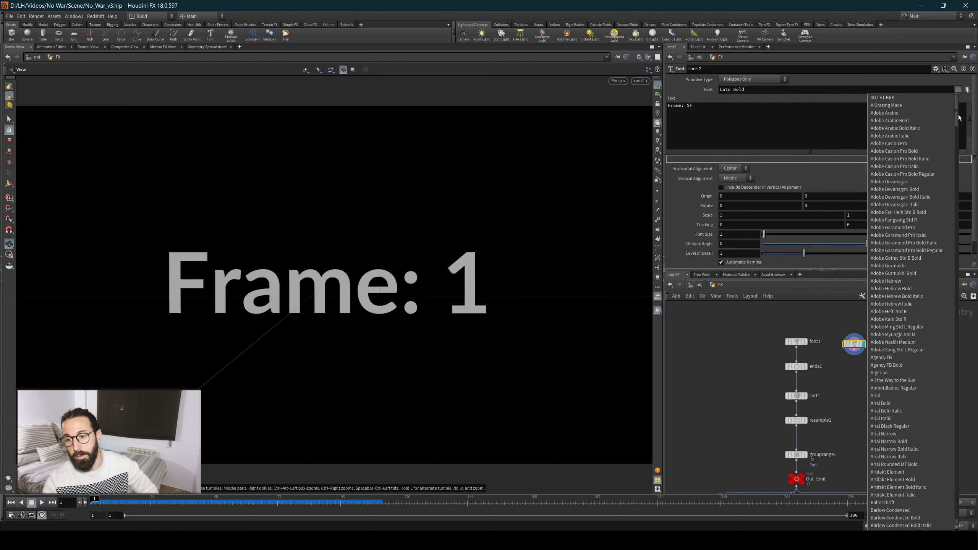
scroll(896, 234, "down", 15)
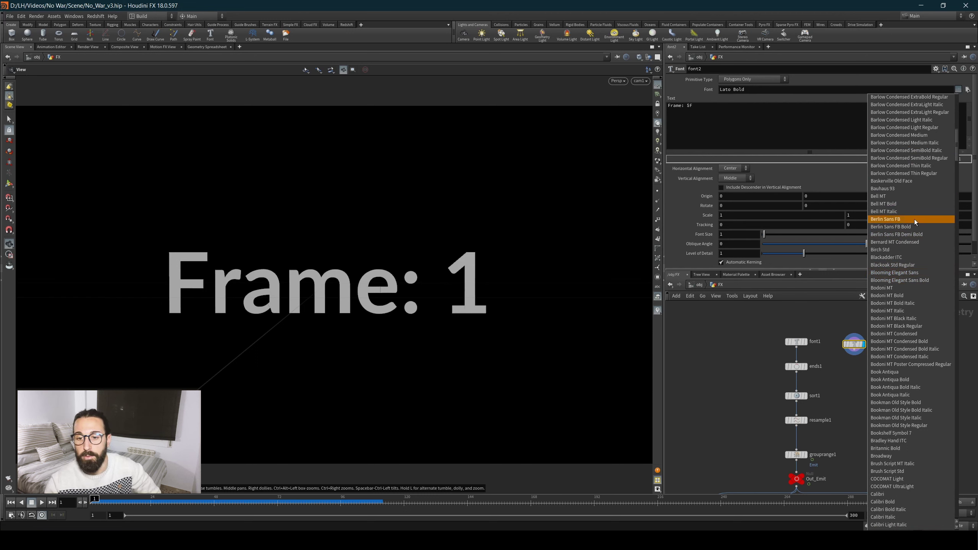
left_click(711, 148)
scroll(712, 150, "down", 1)
type("No War")
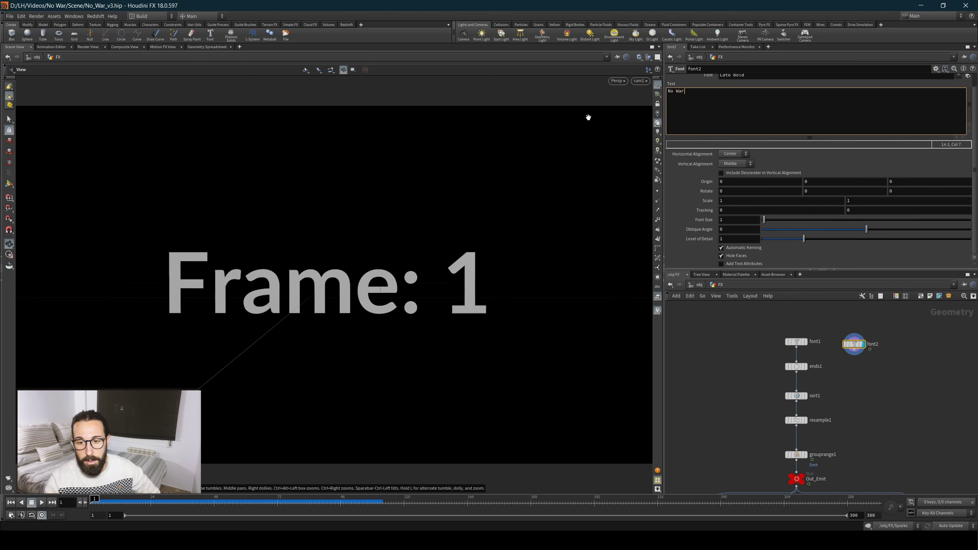
left_click(717, 235)
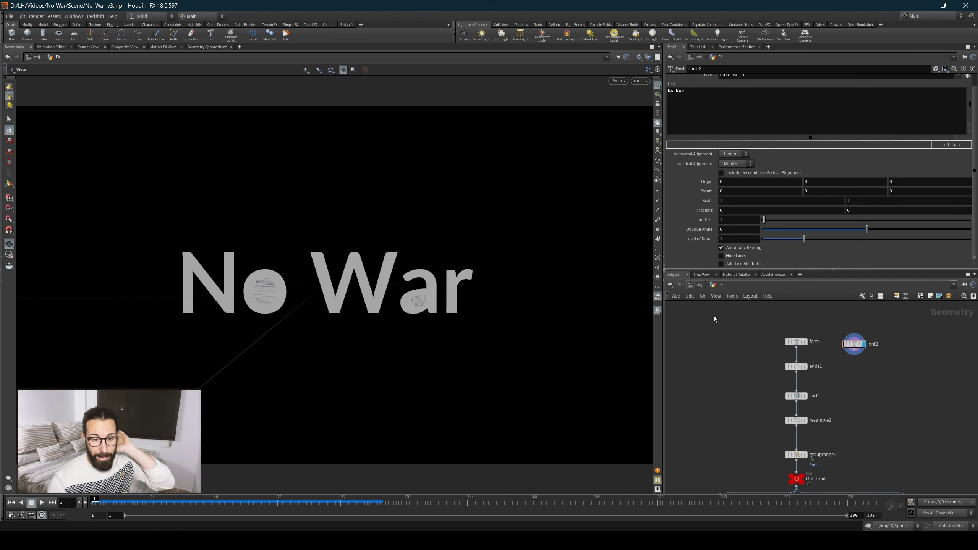
left_click_drag(922, 391, 851, 324)
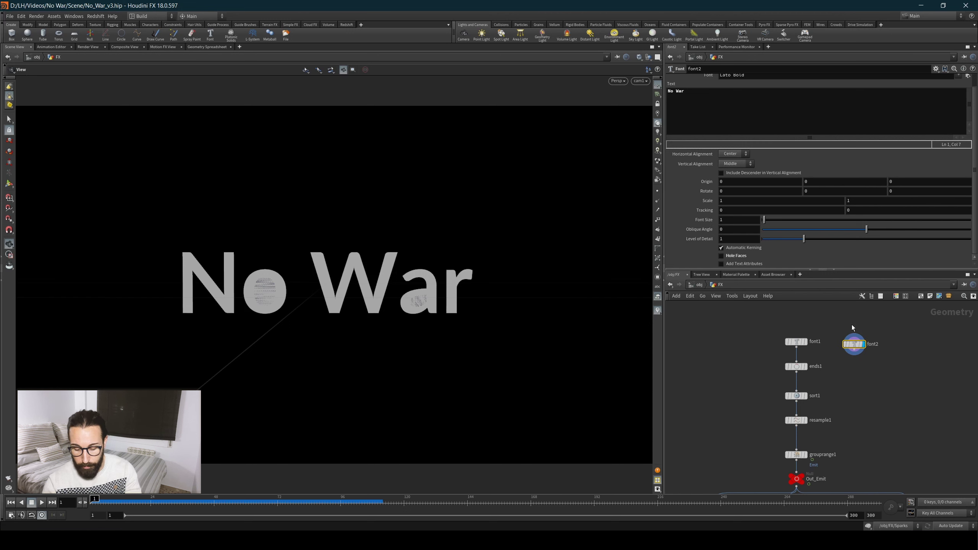
key("Delete")
Display ends1 and set its Close U back to 'Unroll with New Points' after a reset.
left_click(805, 342)
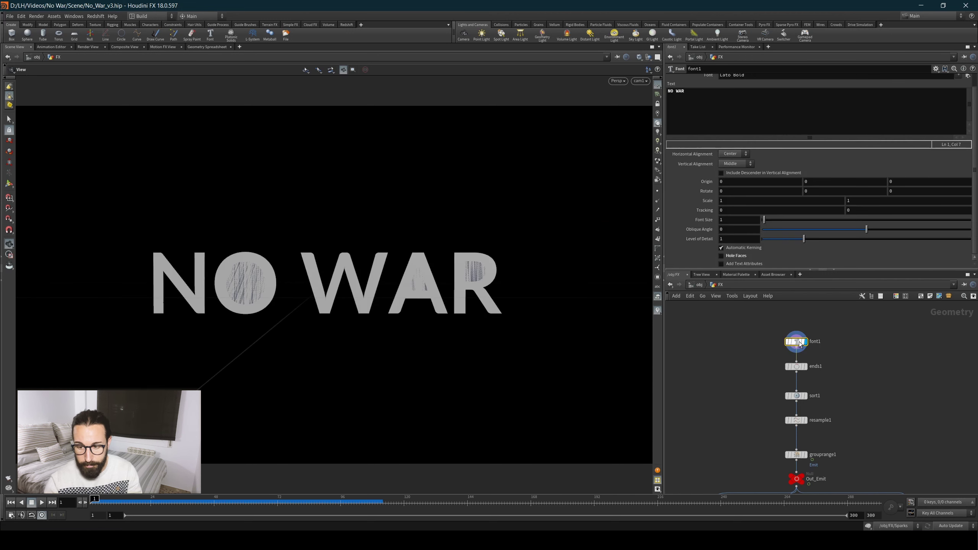
left_click(805, 366)
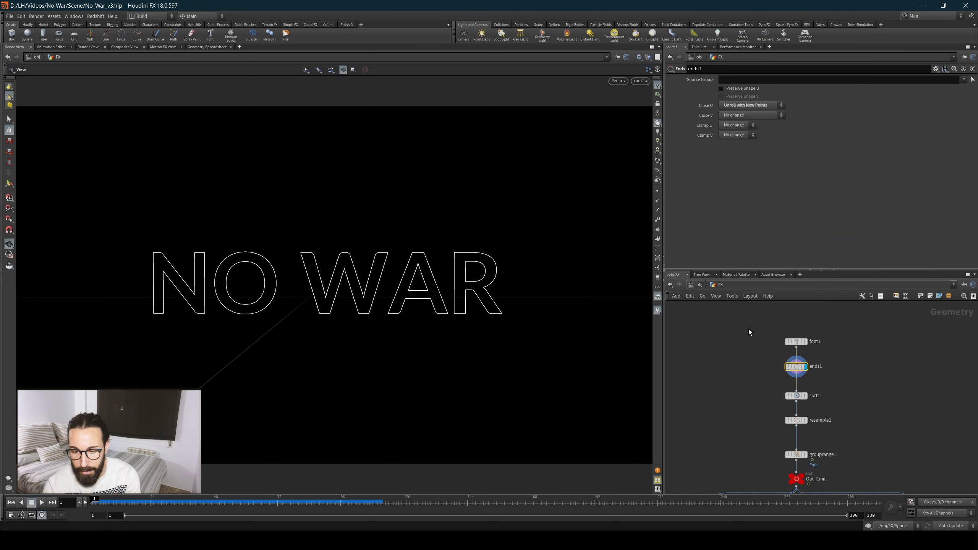
scroll(810, 376, "up", 4)
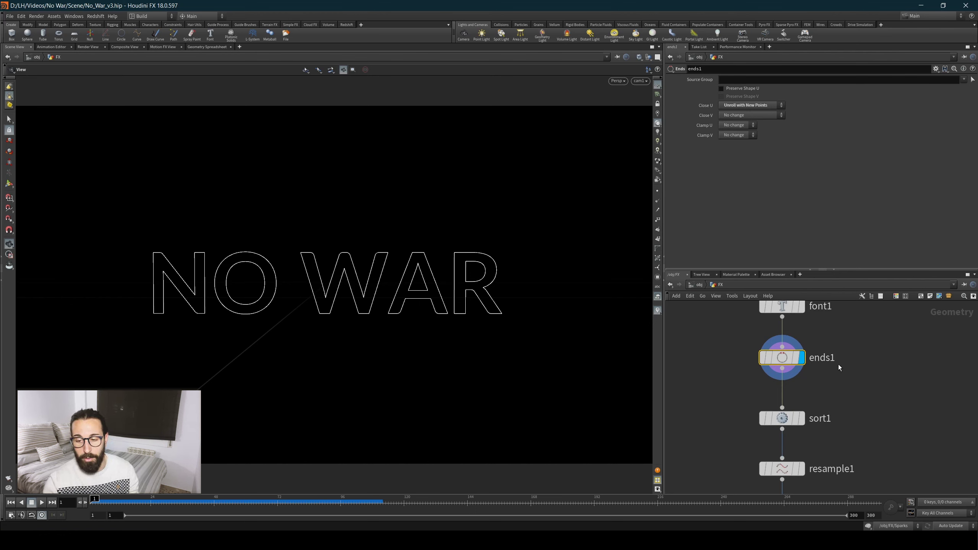
mouse_move(795, 366)
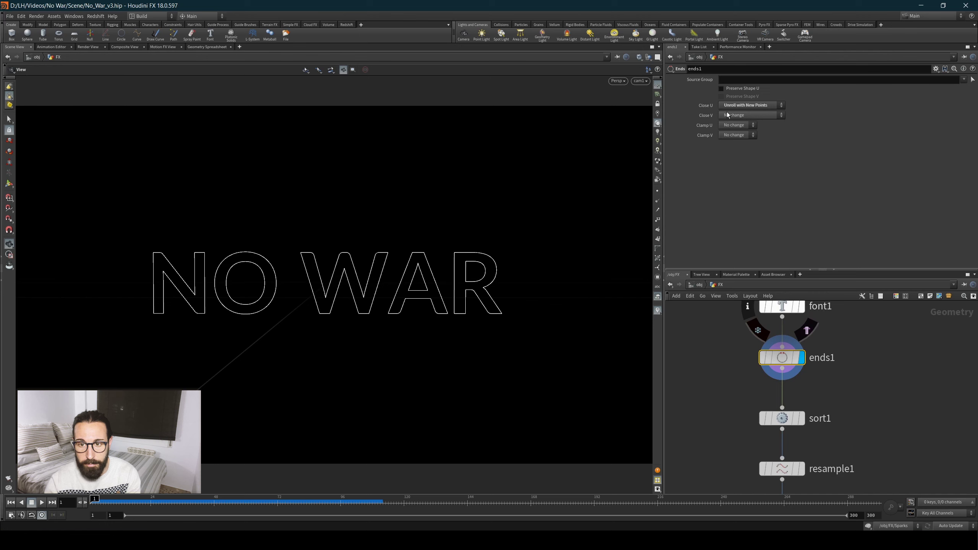
left_click(748, 105)
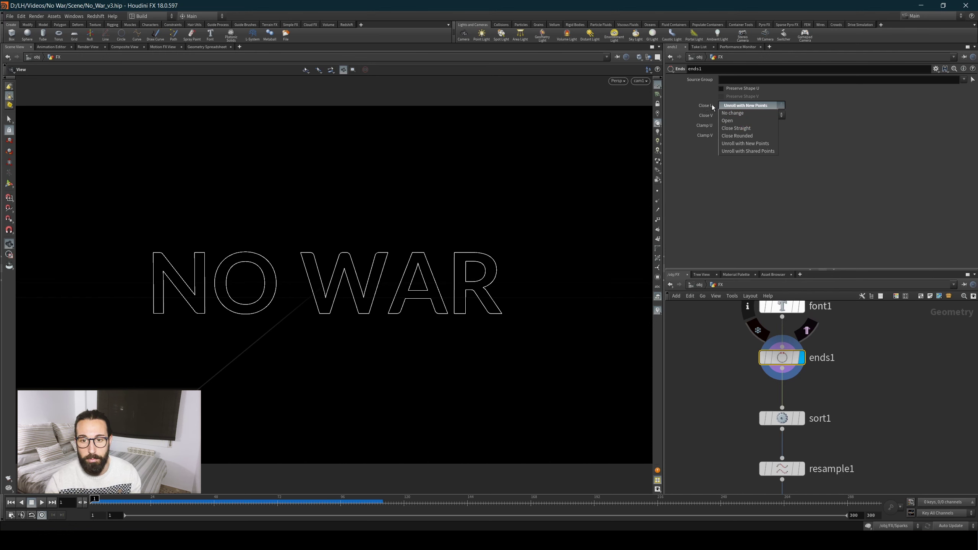
left_click(731, 143)
right_click(705, 106)
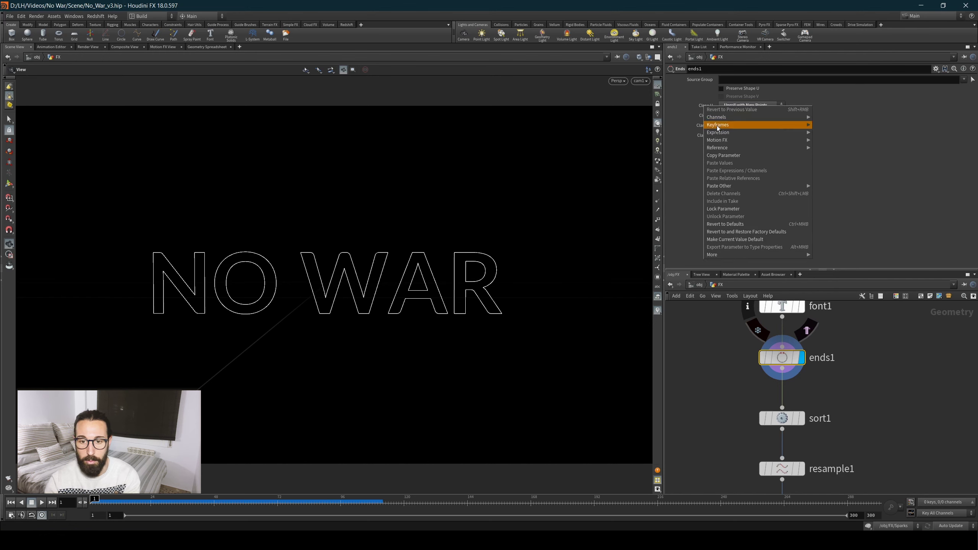
left_click(725, 224)
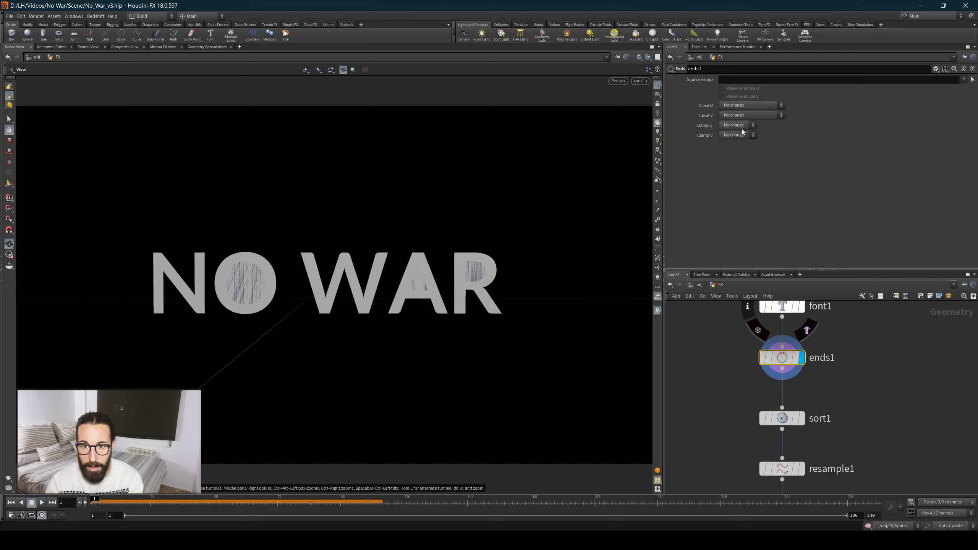
left_click(729, 109)
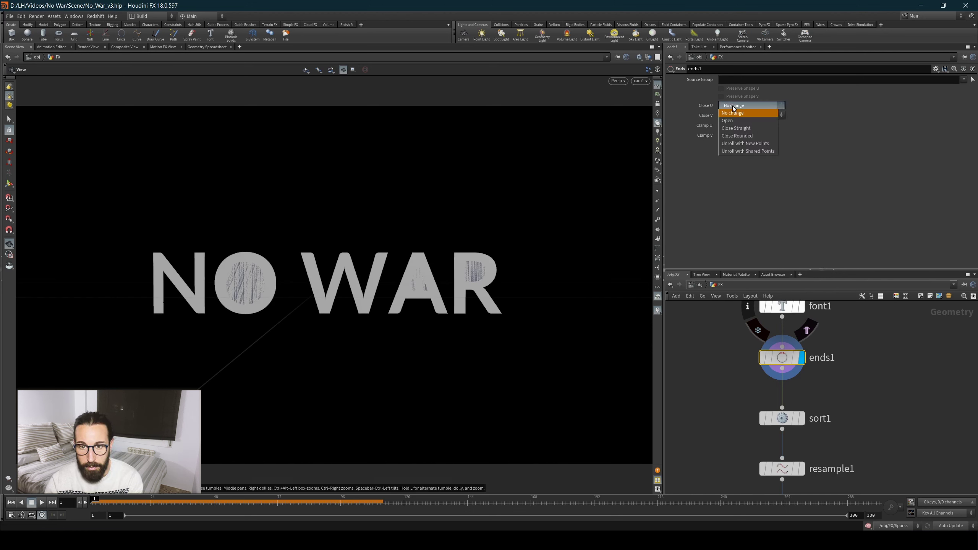
left_click(743, 130)
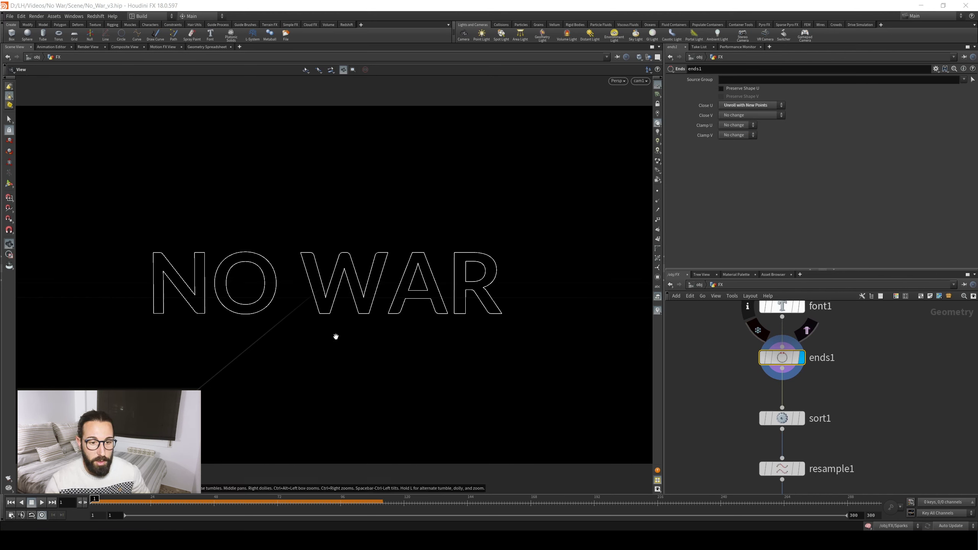
Show points on the letter outlines and orbit the view close to the W.
left_click(657, 191)
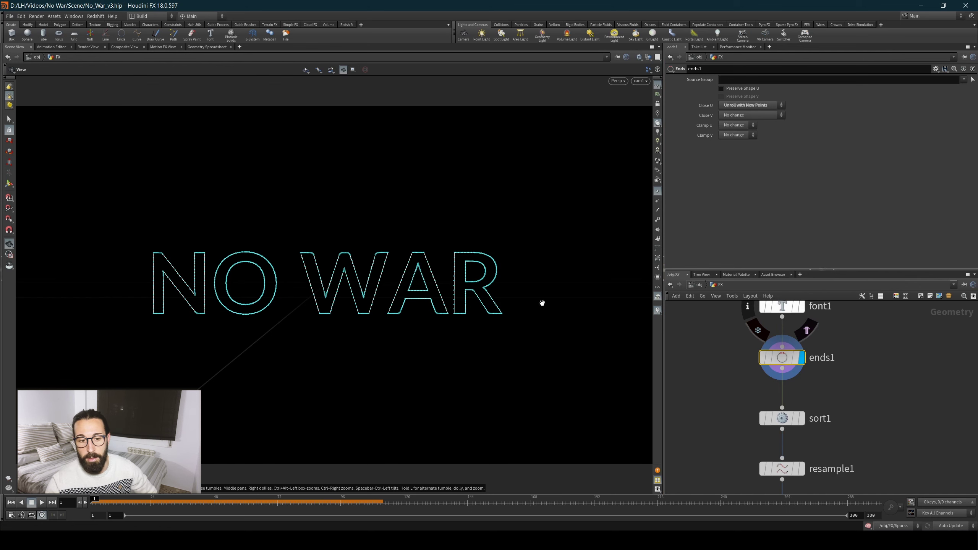
scroll(307, 293, "up", 1)
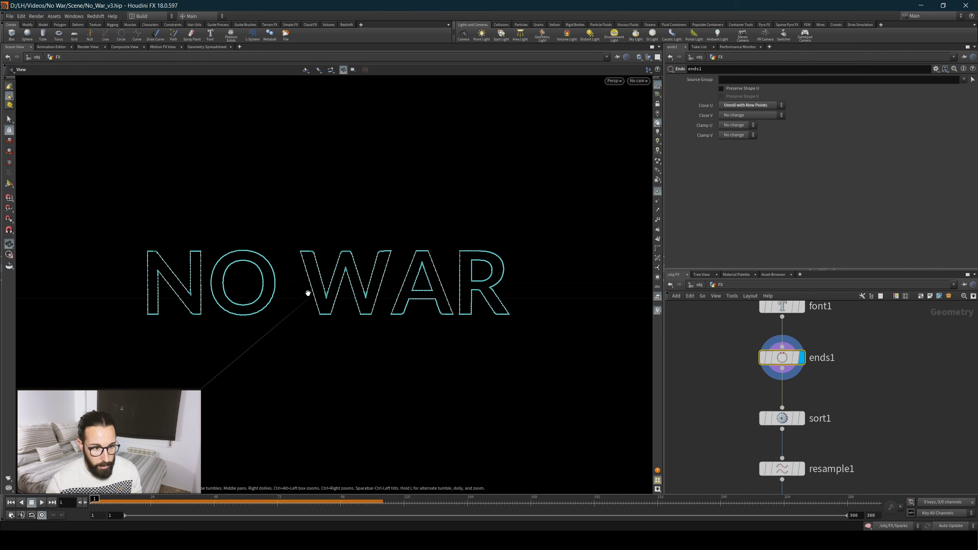
mouse_move(308, 294)
left_mouse_down()
mouse_move(356, 283)
mouse_move(273, 280)
mouse_move(375, 288)
mouse_move(310, 272)
left_mouse_up()
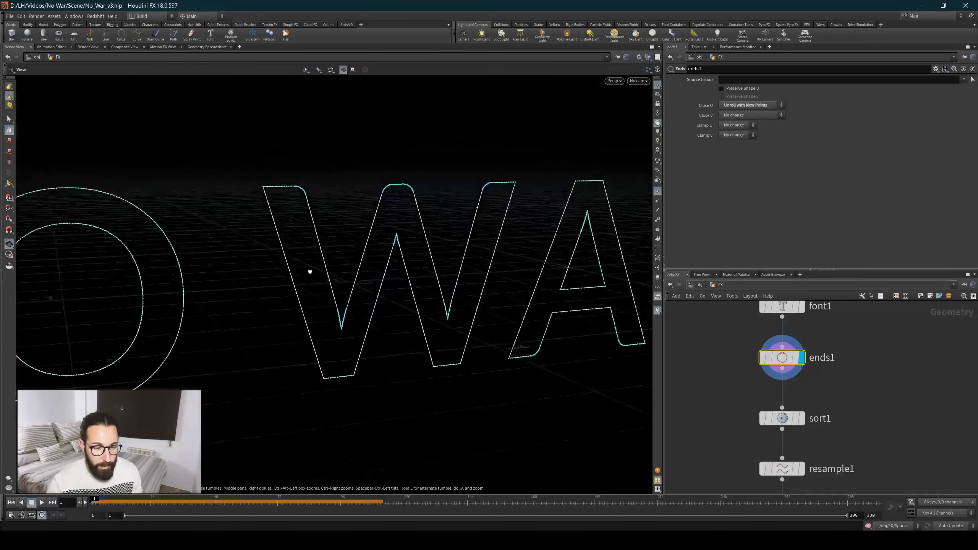
right_click_drag(310, 272, 335, 329)
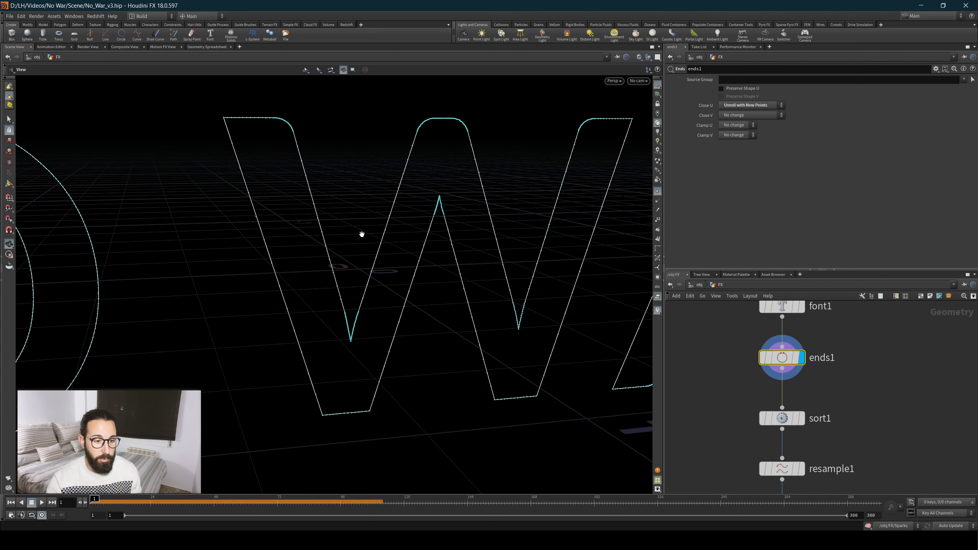
scroll(345, 333, "up", 2)
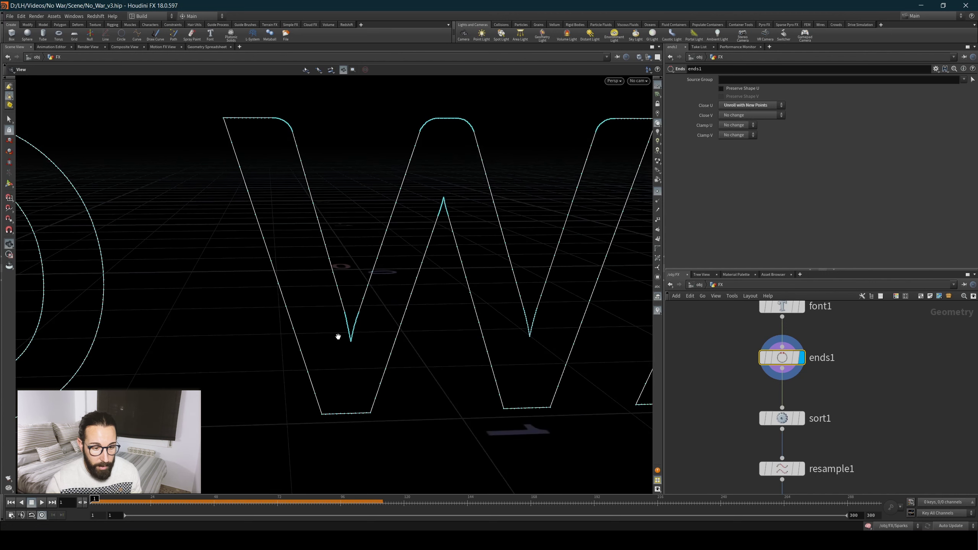
scroll(348, 334, "up", 5)
left_click_drag(352, 321, 355, 314)
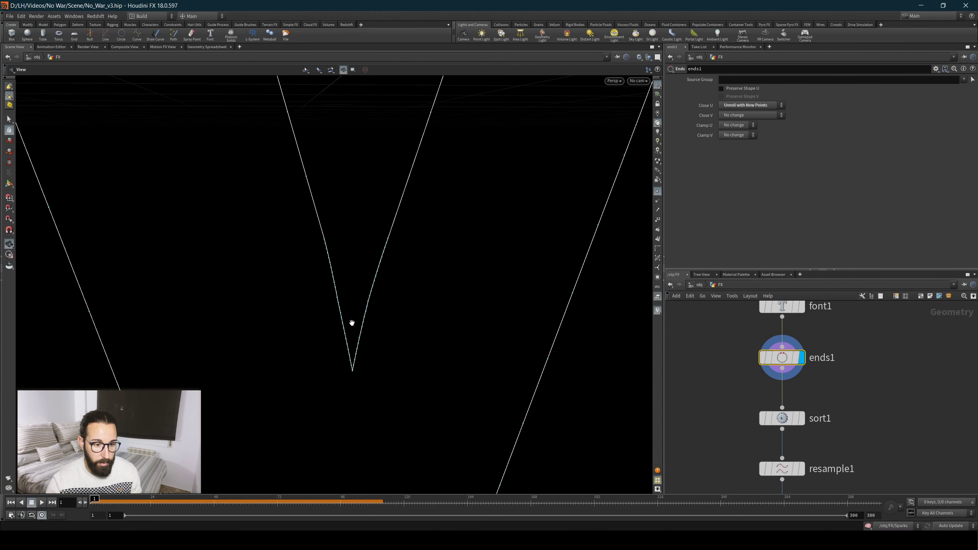
Switch the viewport camera to cam1 and bring the ends and resample nodes into view.
left_click(639, 81)
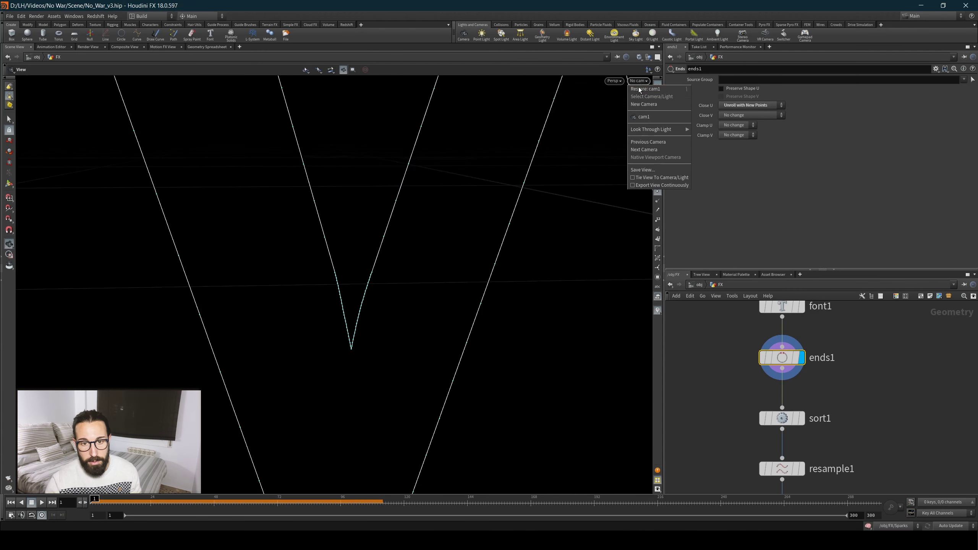
left_click(647, 118)
middle_click_drag(849, 423, 860, 397)
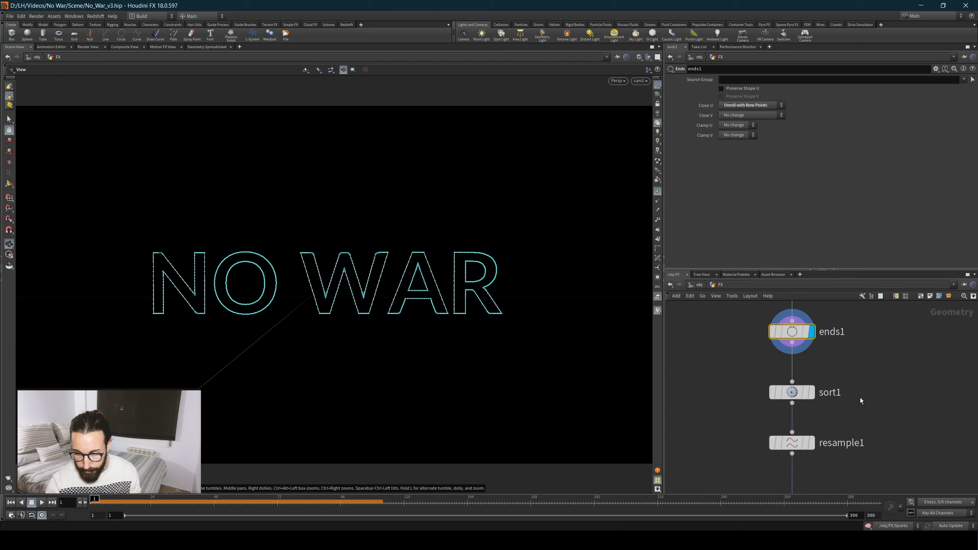
Set resample1's segment Length to 0.02, undoing a trial slider change.
left_click(810, 442)
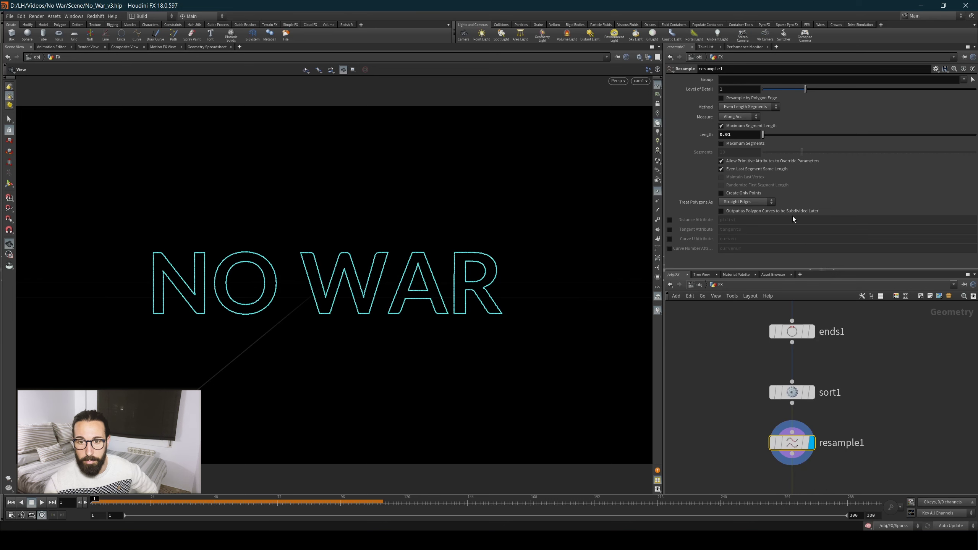
double_click(751, 134)
type("0.02")
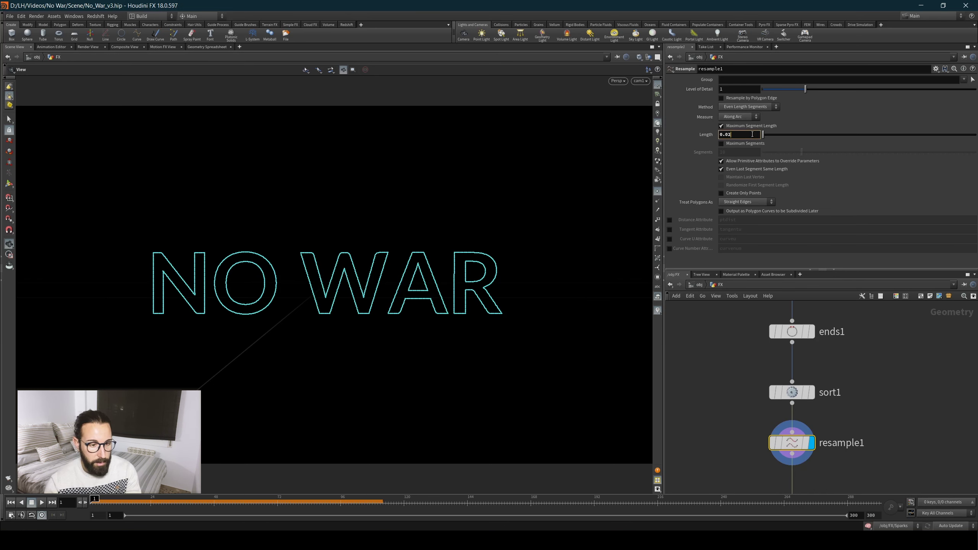
key("Return")
mouse_move(763, 134)
left_mouse_down()
mouse_move(790, 139)
mouse_move(768, 141)
left_mouse_up()
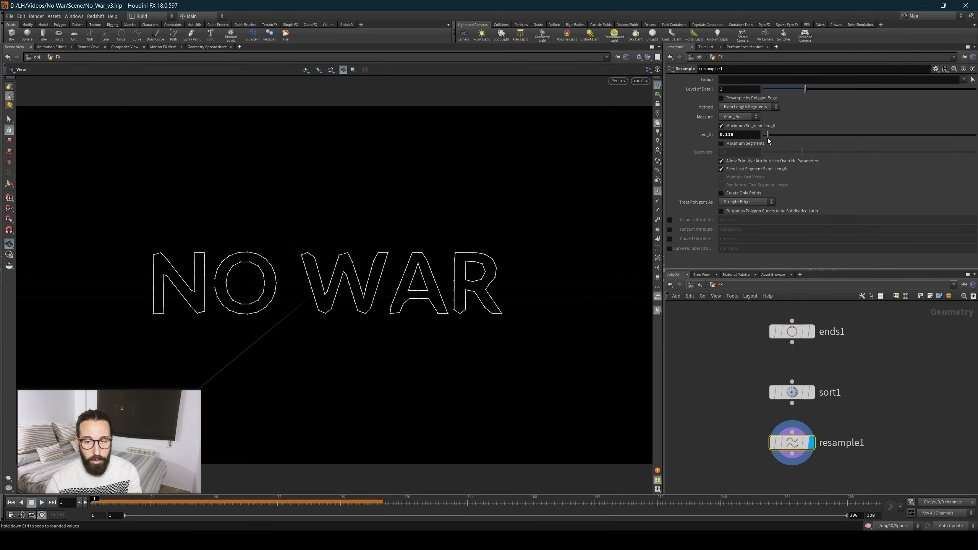
key("ctrl+z")
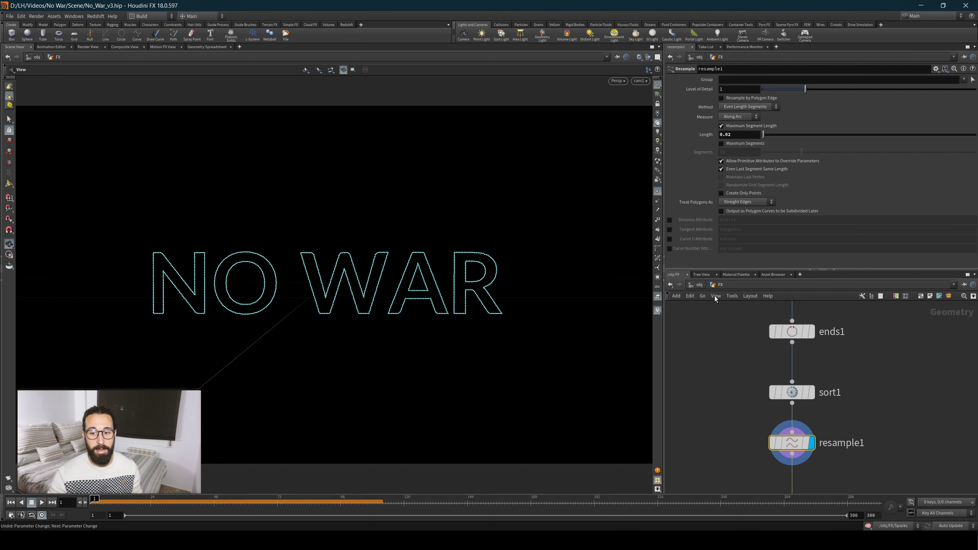
Hide the point markers on the letters and bring grouprange1 and Out_Emit into view.
mouse_move(743, 408)
middle_mouse_down()
mouse_move(737, 344)
mouse_move(711, 307)
middle_mouse_up()
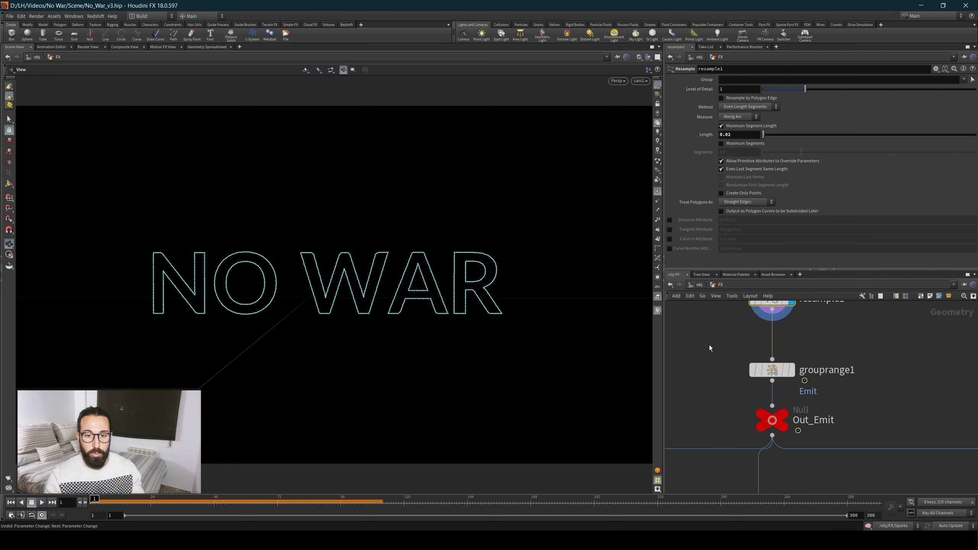
left_click(657, 192)
middle_click_drag(730, 401, 731, 393)
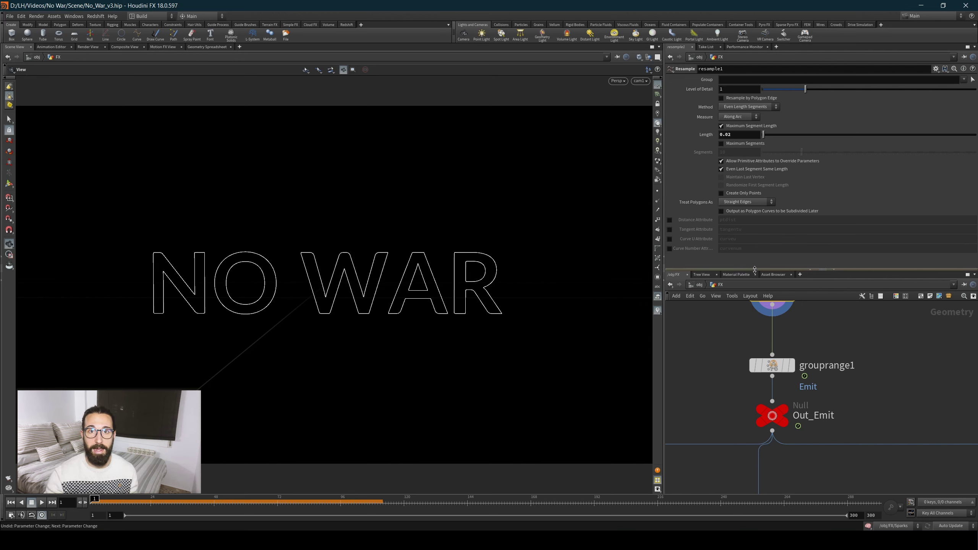
Select grouprange1, confirm Group Name Emit, keep Group Type Points, and review Range Type options.
left_click(734, 401)
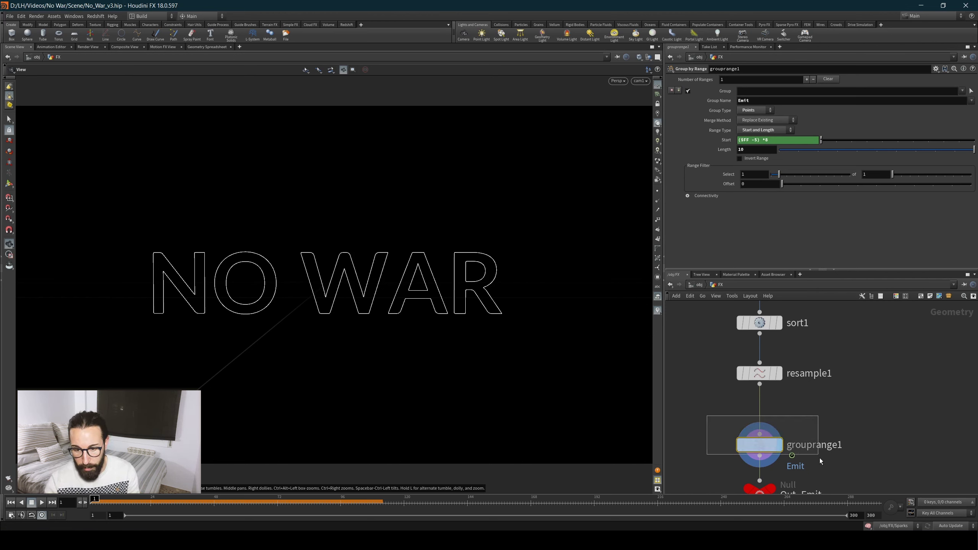
left_click(762, 100)
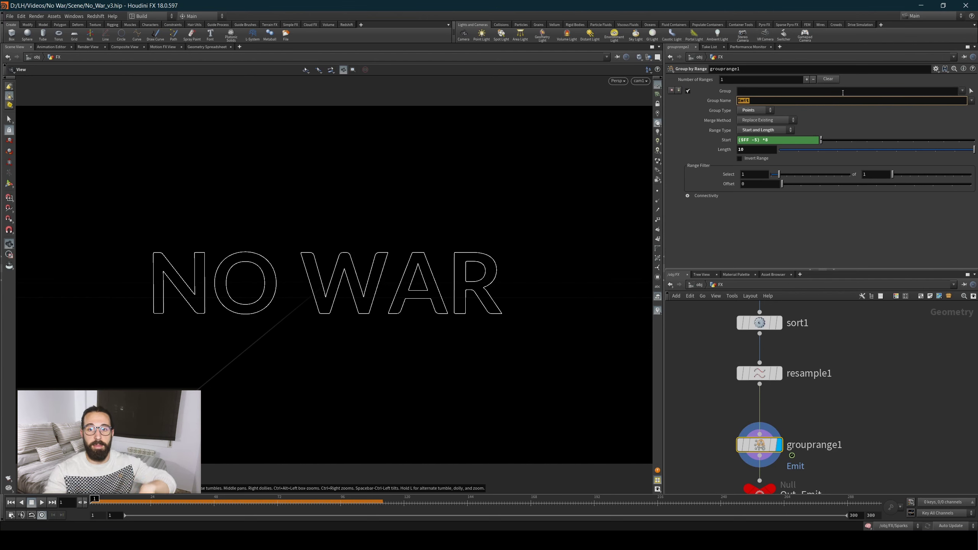
key("Return")
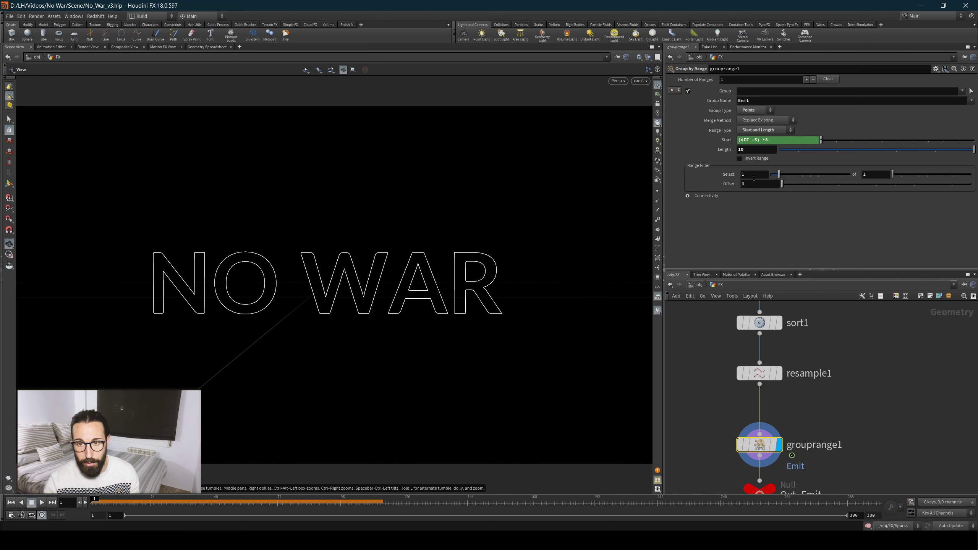
left_click(754, 110)
left_click(807, 228)
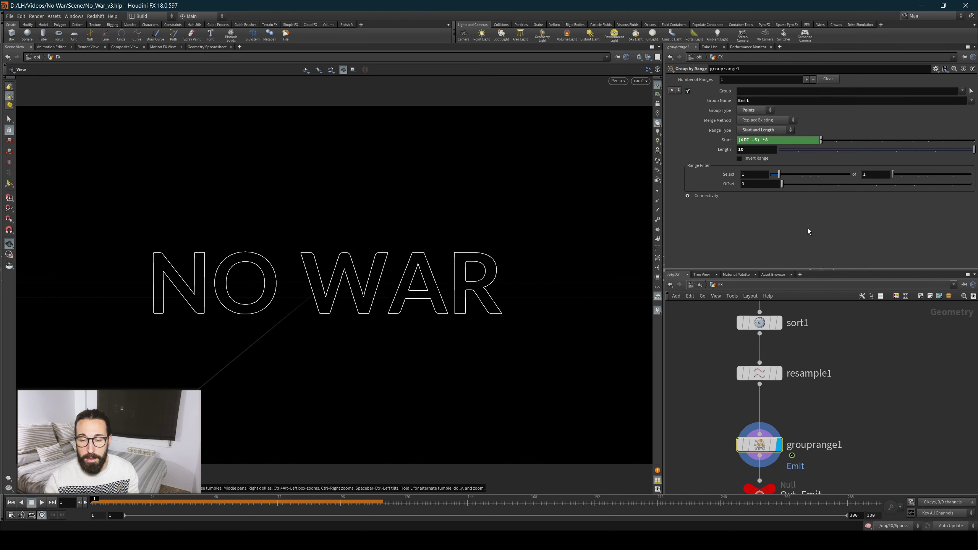
left_click(759, 132)
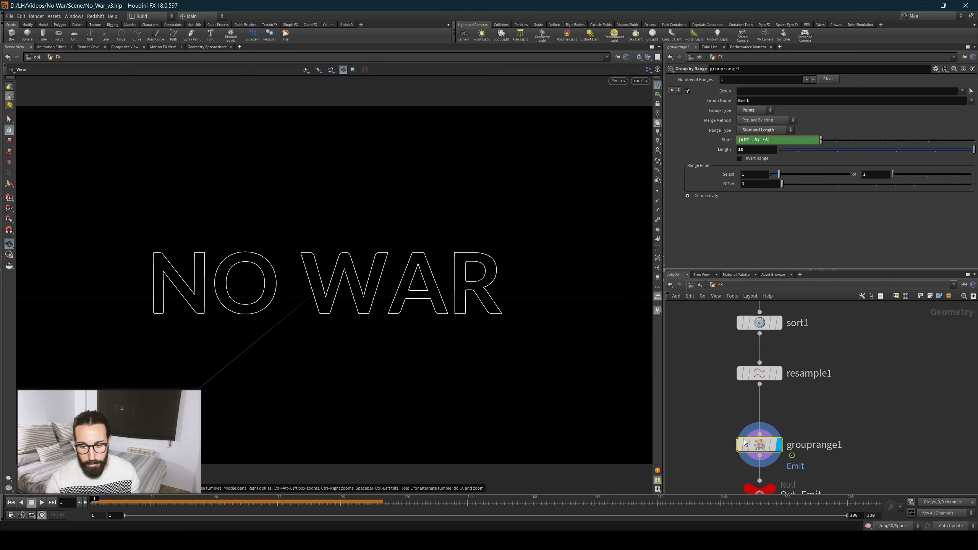
With the Handle tool at frame 20, enlarge point markers in the Guides display options.
left_click(9, 184)
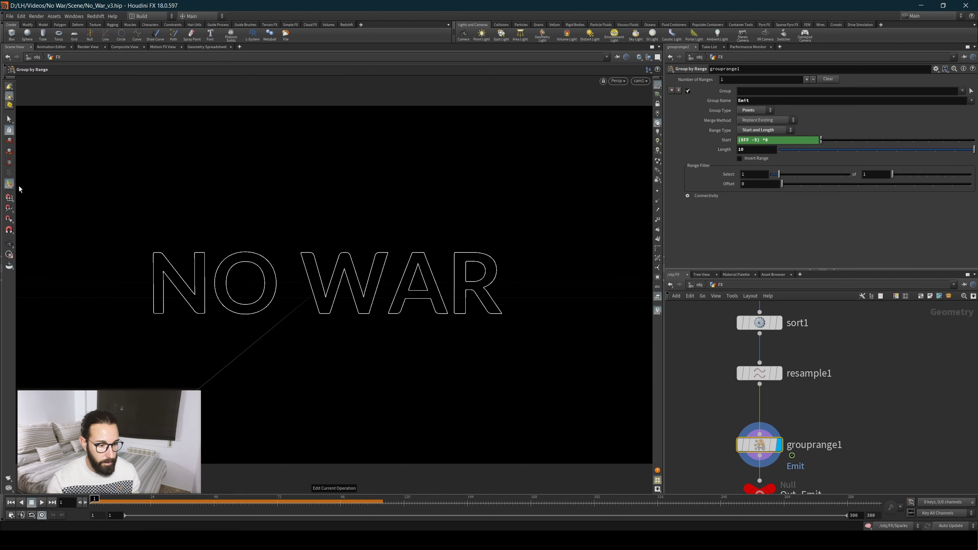
left_click_drag(127, 499, 139, 500)
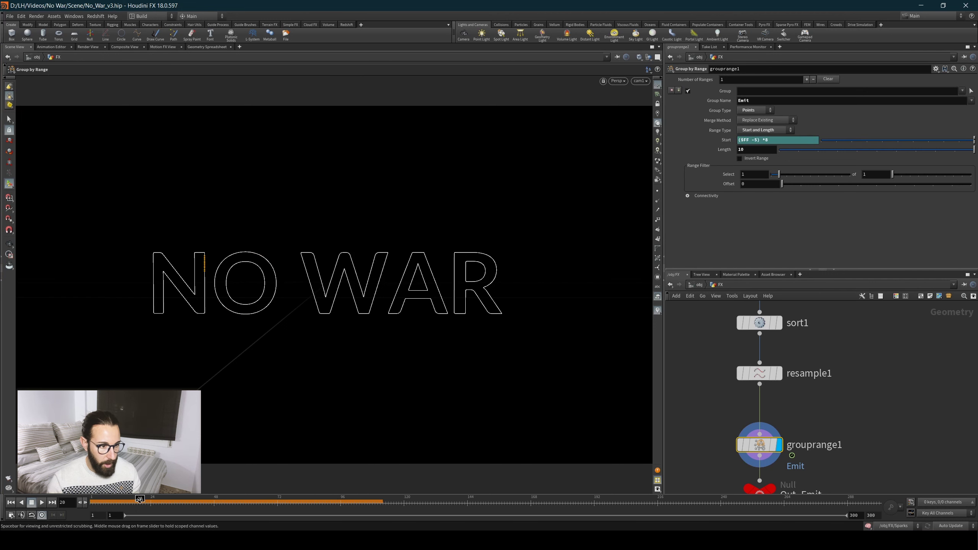
key("d")
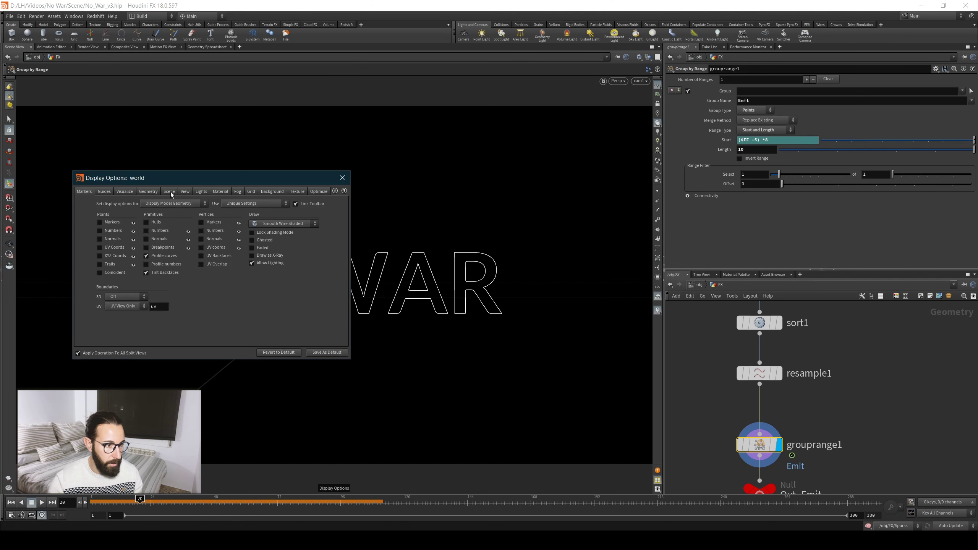
left_click_drag(211, 175, 518, 153)
left_click(451, 169)
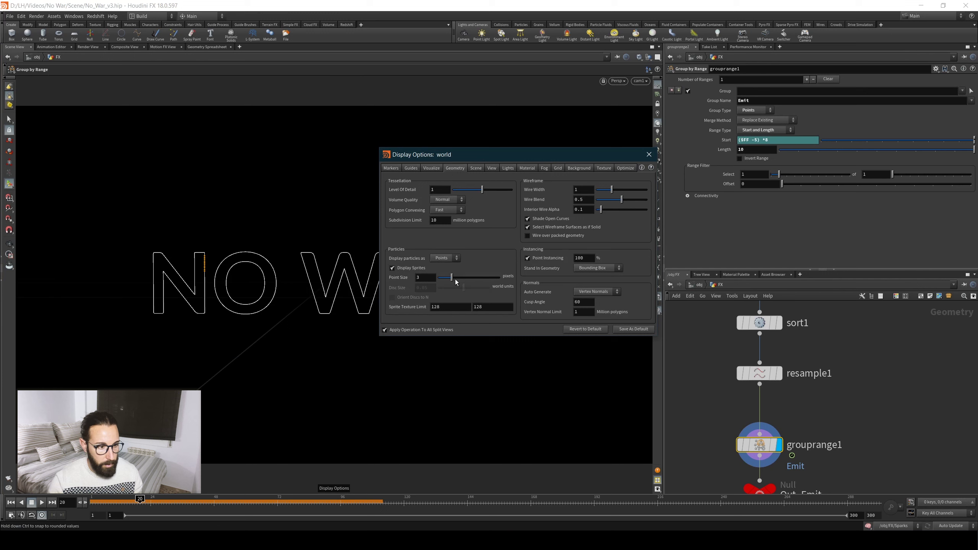
left_click(431, 169)
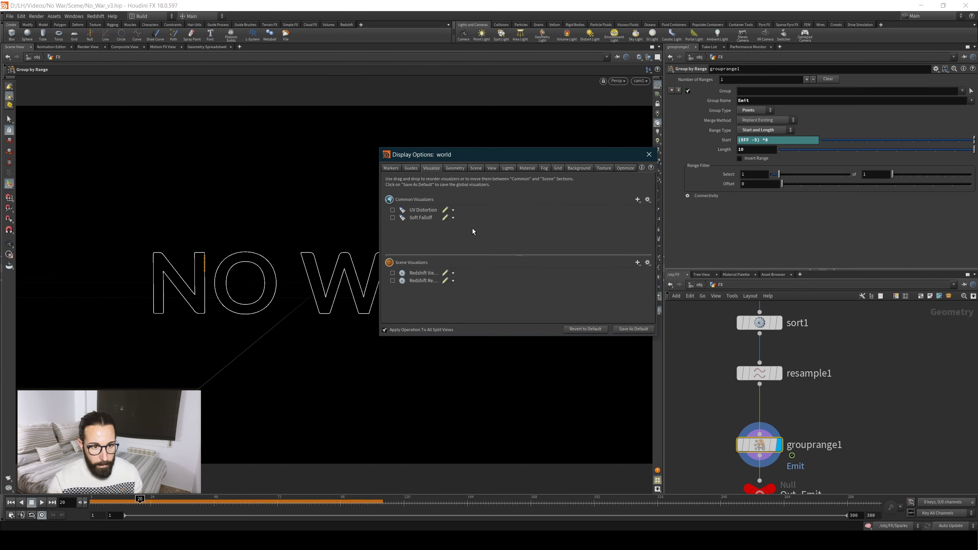
left_click(411, 168)
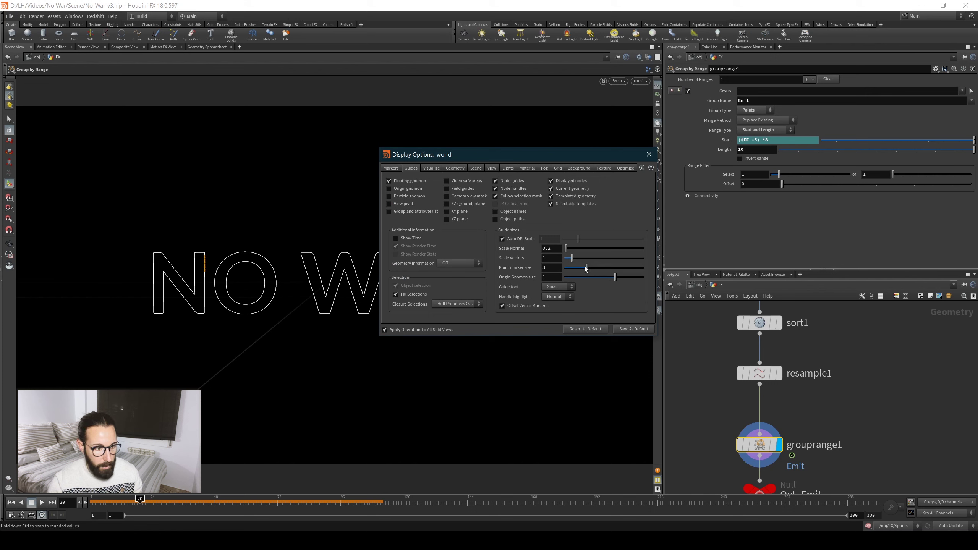
left_click_drag(584, 266, 625, 267)
Close the display options and change the Start multiplier to 4, replaying to check emission.
left_click(649, 154)
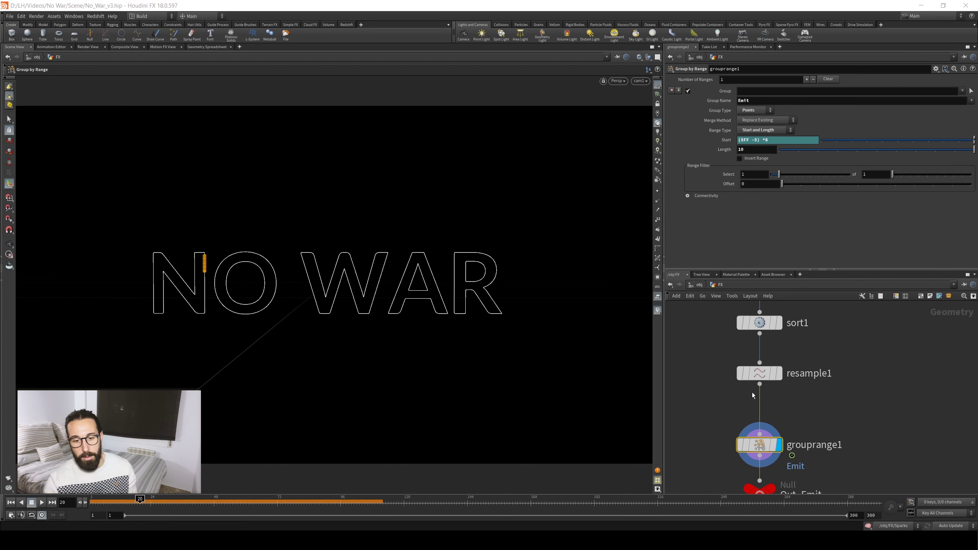
left_click(700, 396)
key("ctrl+Up")
key("Up")
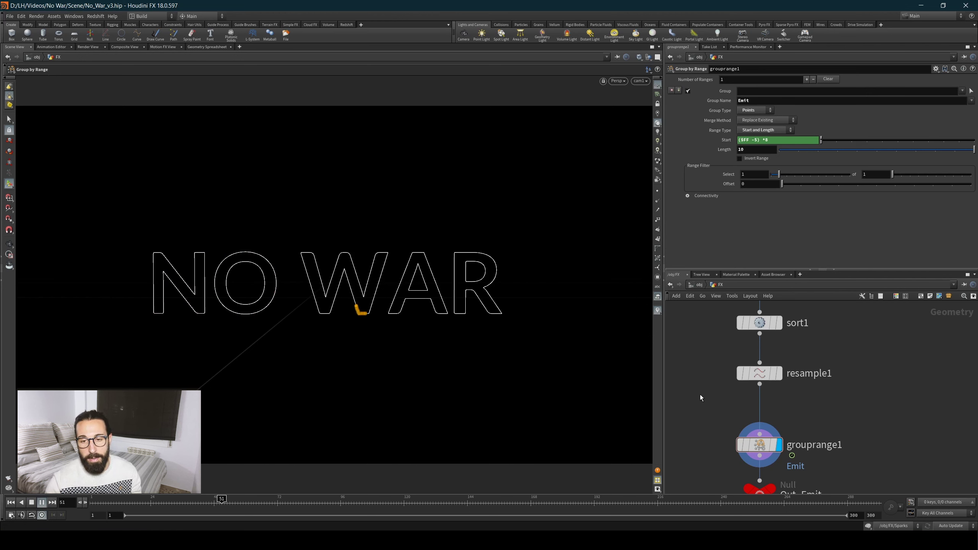
left_click(776, 140)
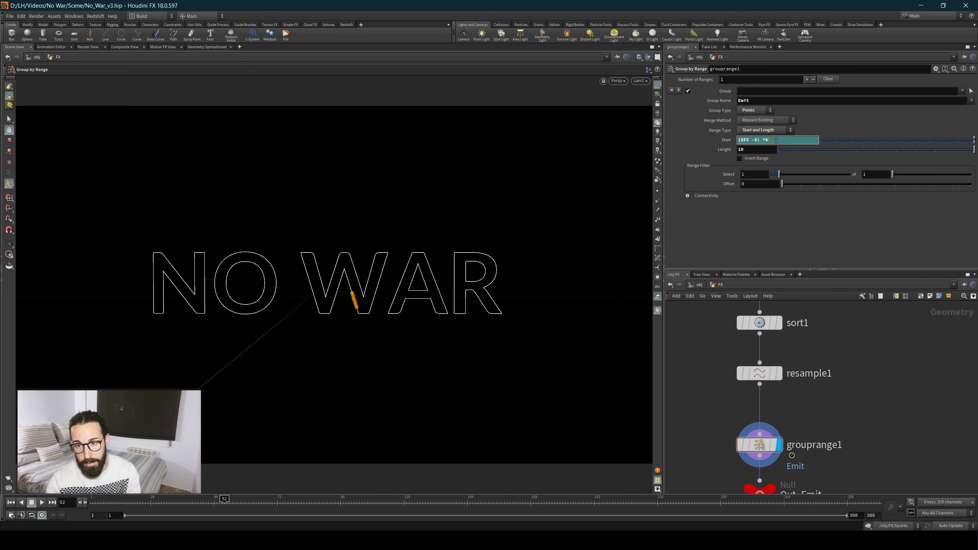
key("BackSpace")
type("4")
key("Return")
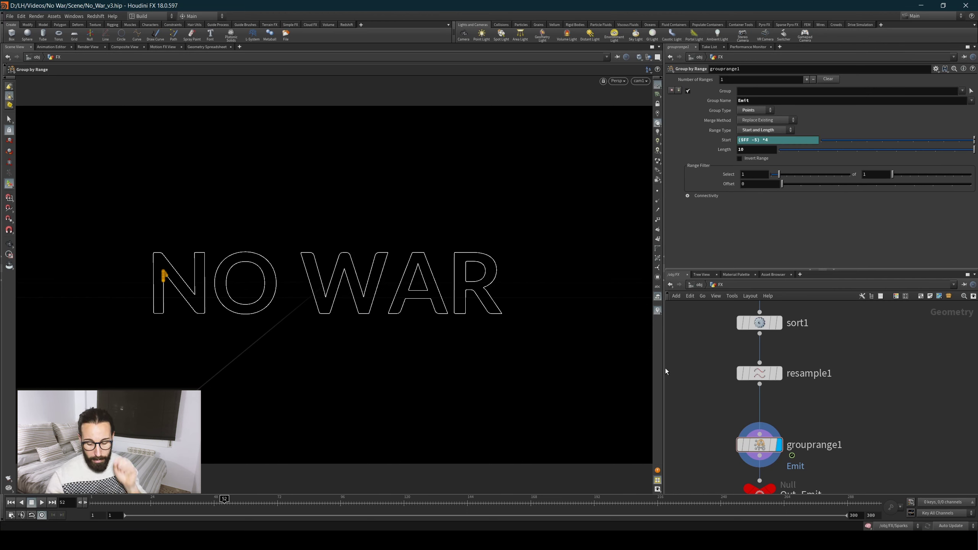
key("Up")
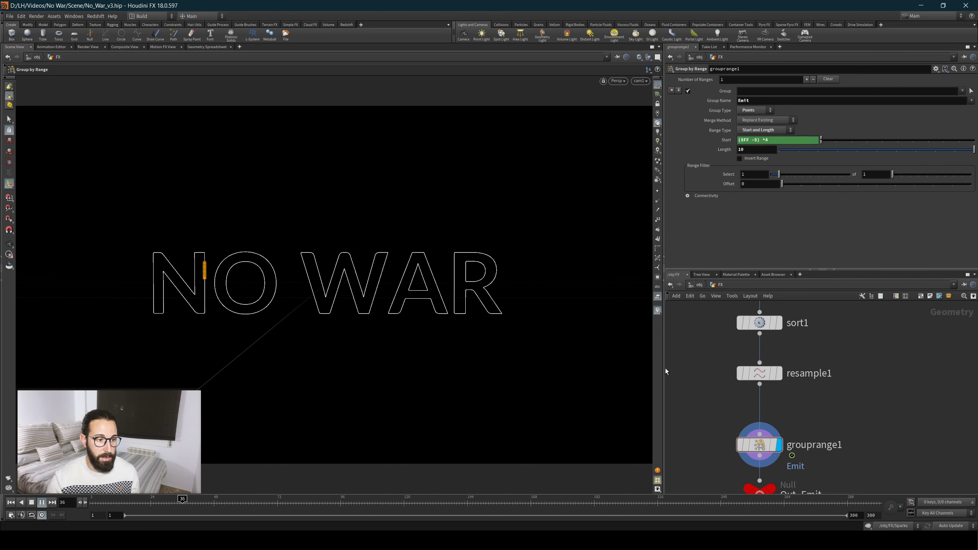
key("Up")
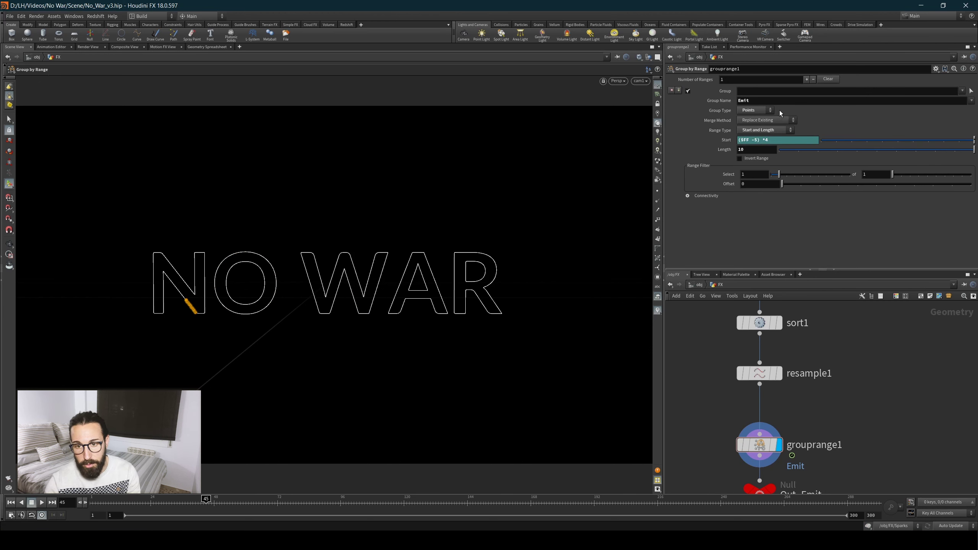
Change the Start expression to ($FF -5)*25 and replay to watch the Emit points sweep.
left_click(776, 140)
key("BackSpace")
type("5")
key("Return")
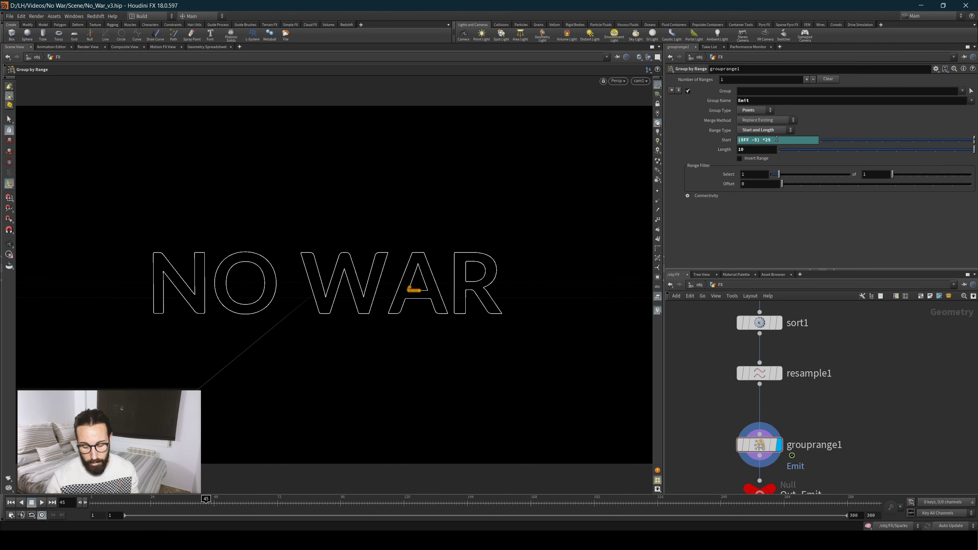
key("ctrl+Left")
key("Up")
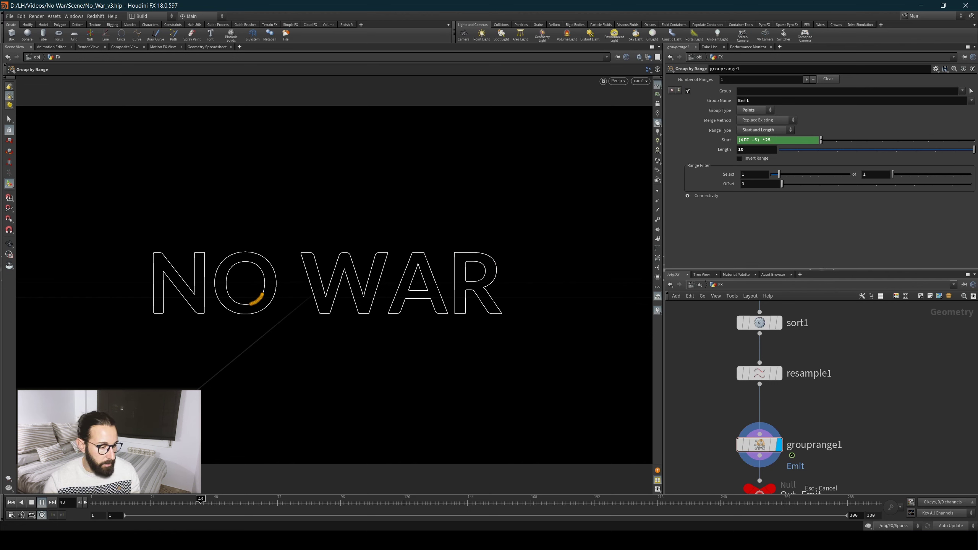
left_click(32, 504)
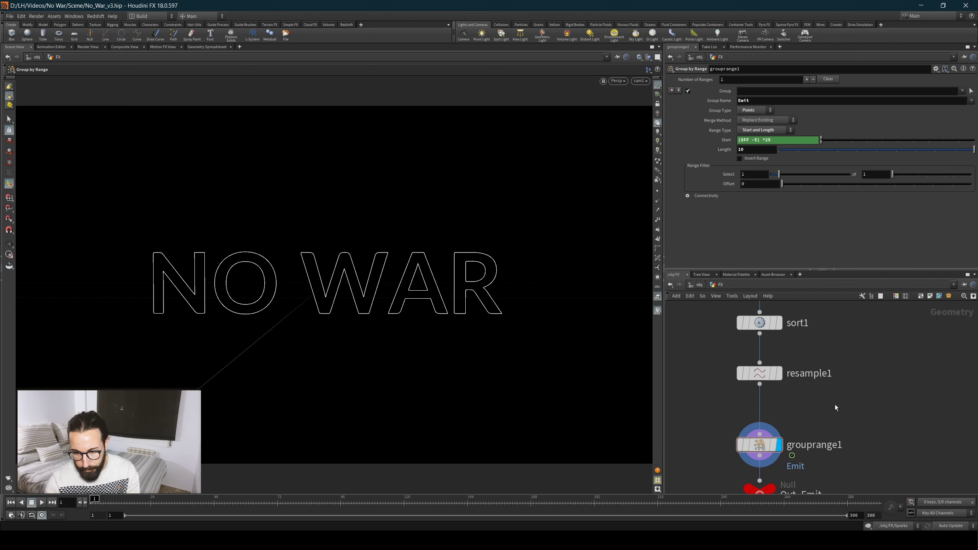
Select the Out_Emit null and pan down through the Sparks, Geometry and pyro nodes.
middle_click_drag(835, 440, 865, 357)
scroll(866, 362, "down", 3)
scroll(875, 381, "up", 3)
left_click(812, 396)
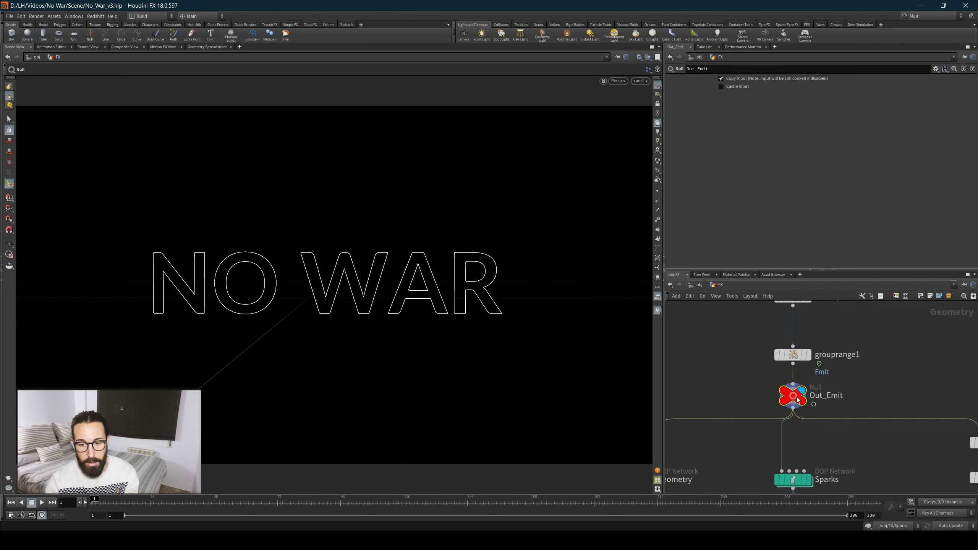
middle_click_drag(798, 378, 824, 347)
scroll(885, 371, "down", 2)
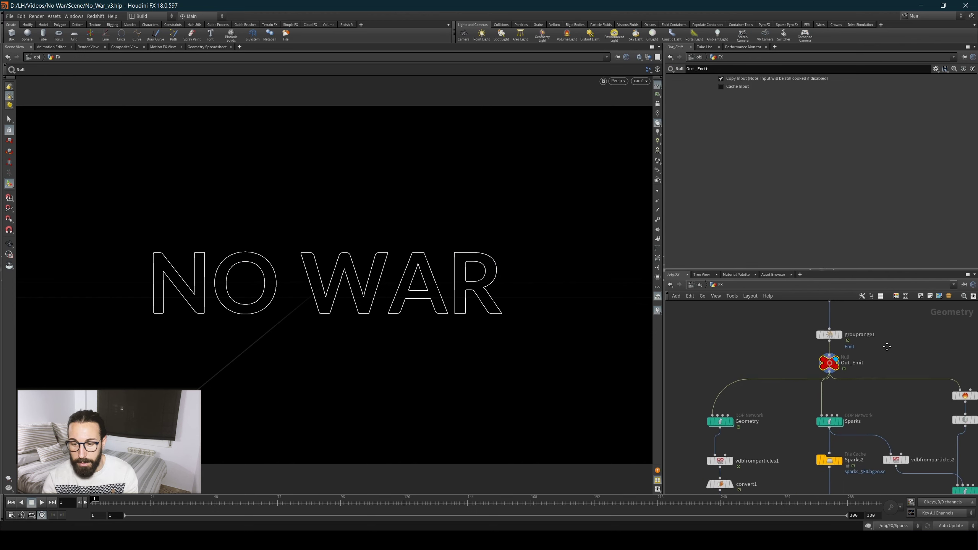
middle_click_drag(885, 371, 849, 328)
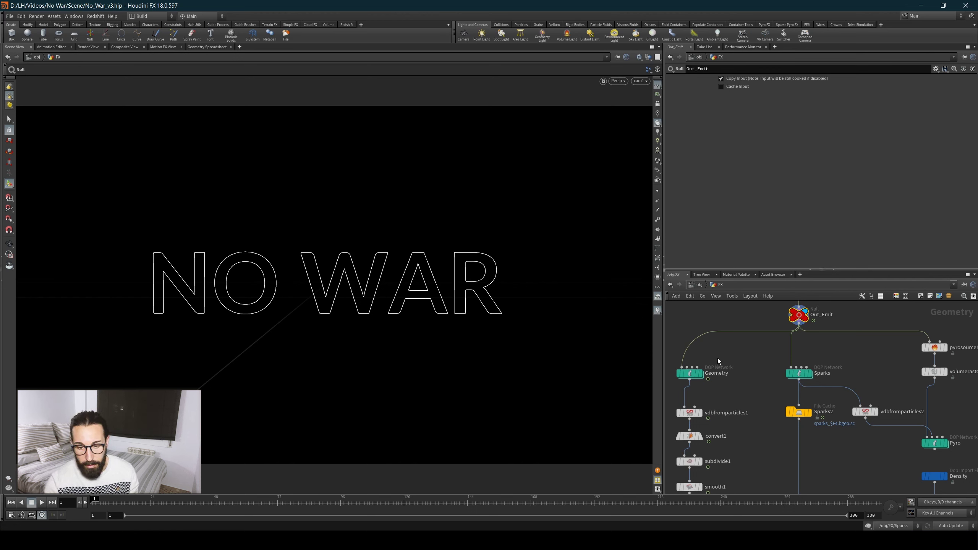
Select the Geometry DOP, then the Sparks DOP network, and frame all nodes.
left_click(689, 372)
middle_click_drag(879, 349, 802, 341)
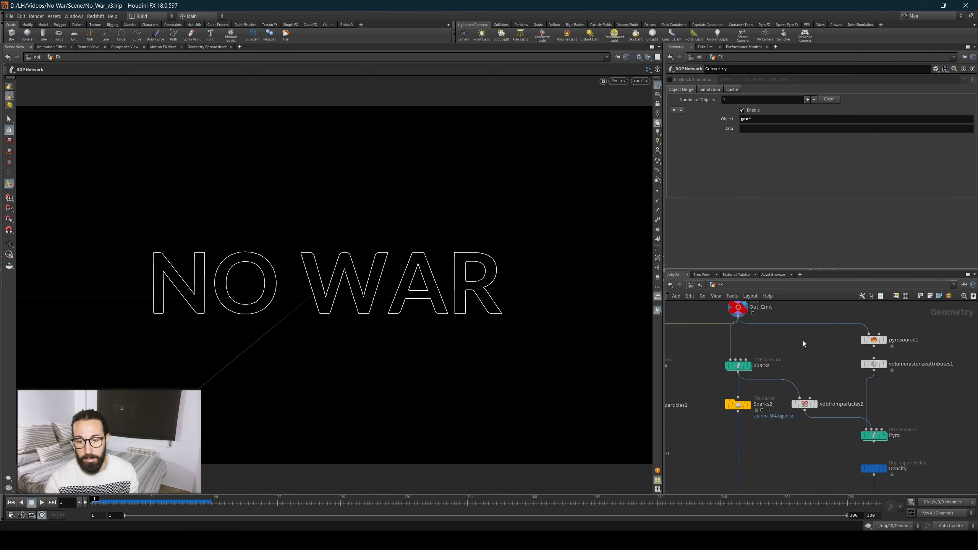
left_click_drag(802, 341, 707, 373)
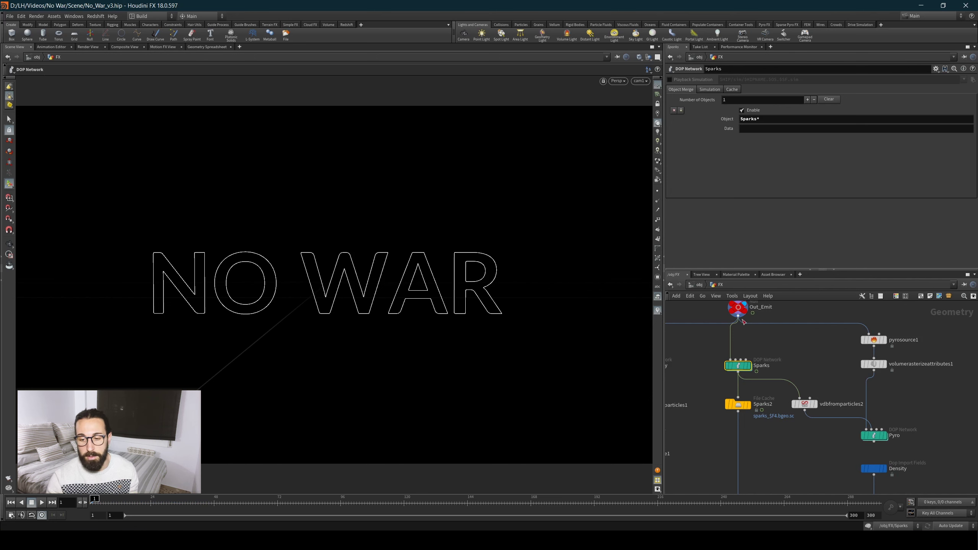
middle_click_drag(808, 353, 795, 317)
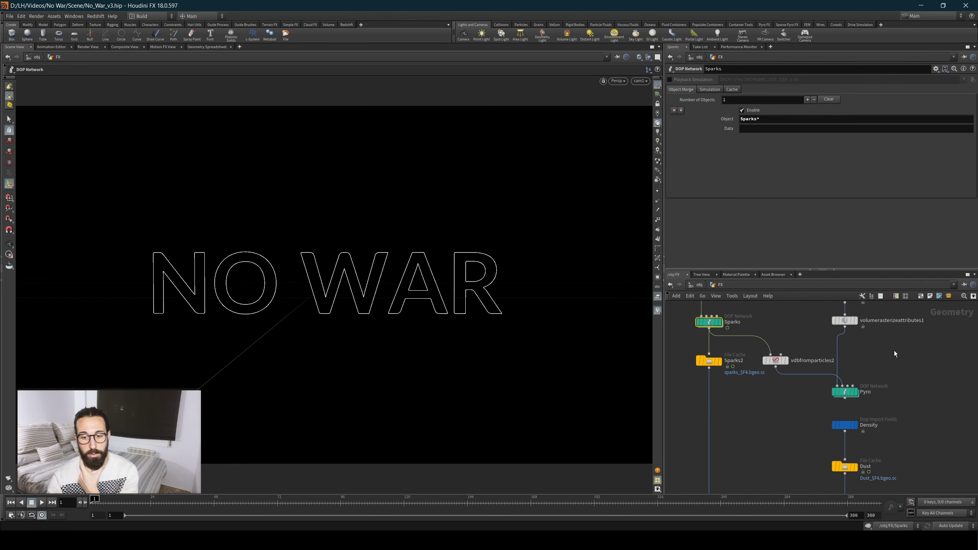
key("h")
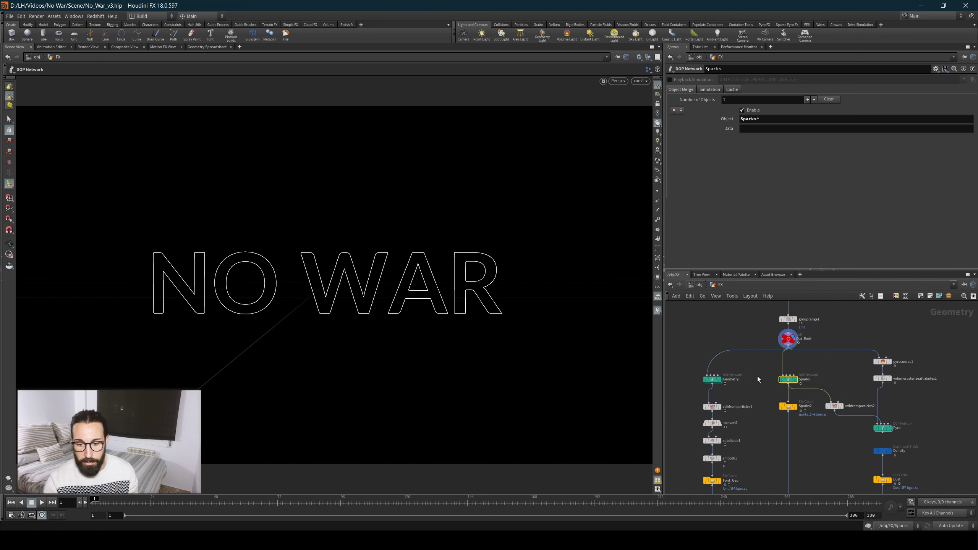
scroll(690, 383, "up", 3)
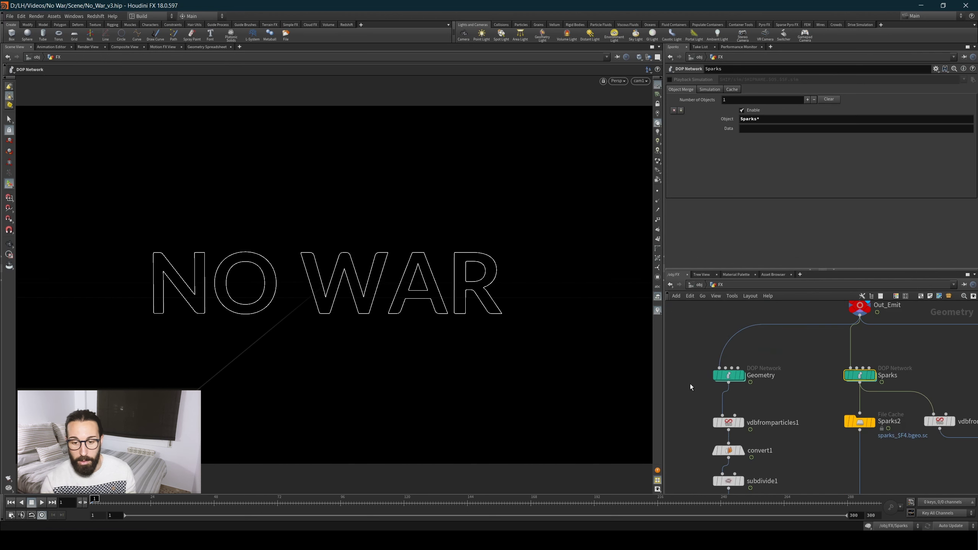
Inside the Geometry DOP network, align geo with source_first_input and select source_first_input.
double_click(742, 381)
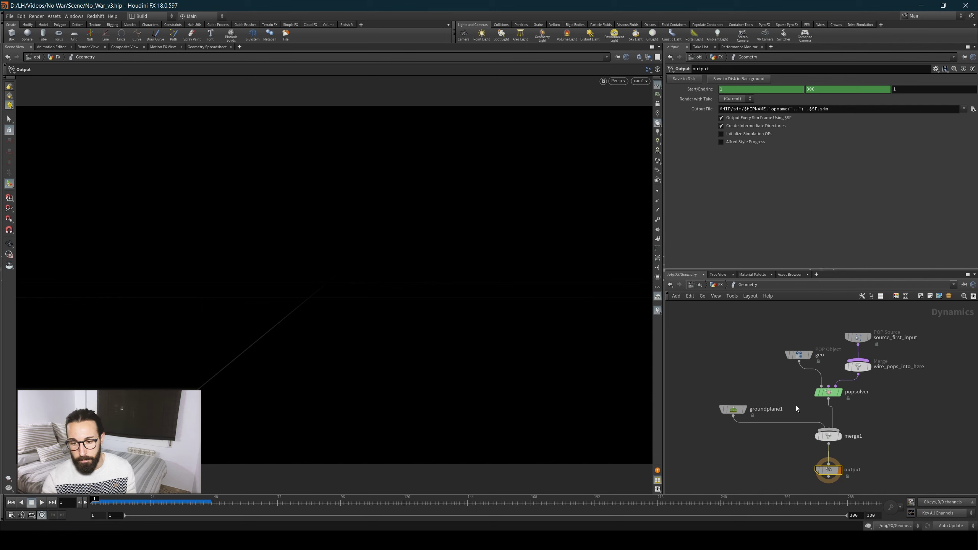
left_click_drag(809, 356, 736, 345)
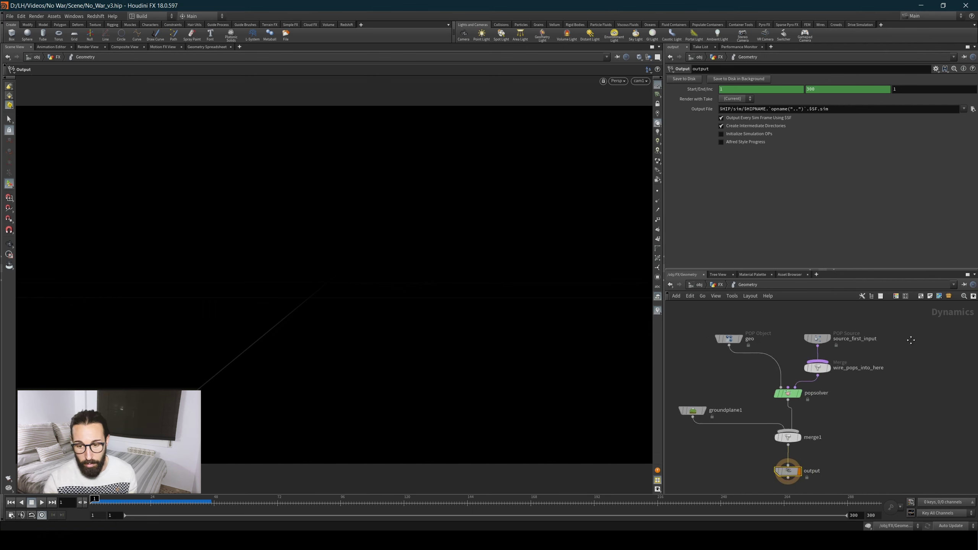
middle_click_drag(894, 362, 914, 336)
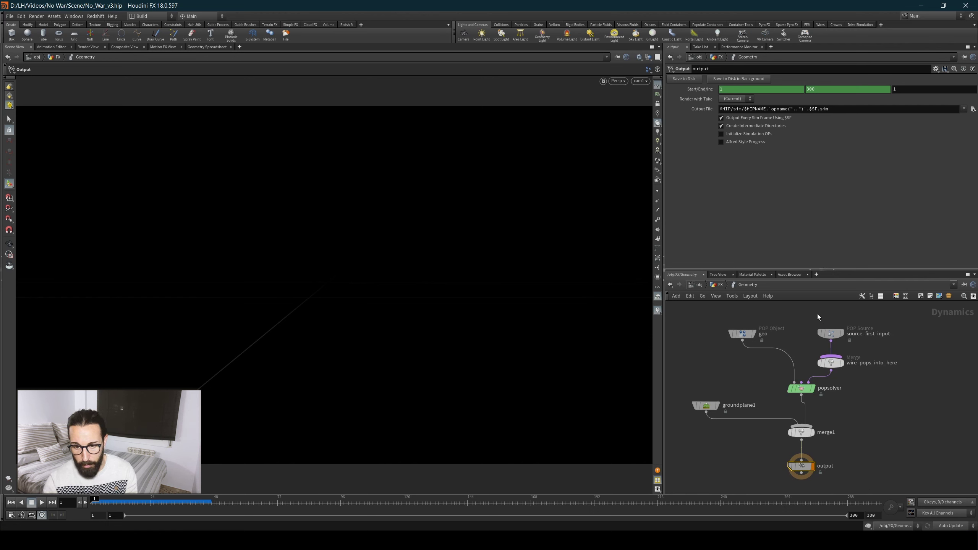
left_click_drag(802, 343, 784, 347)
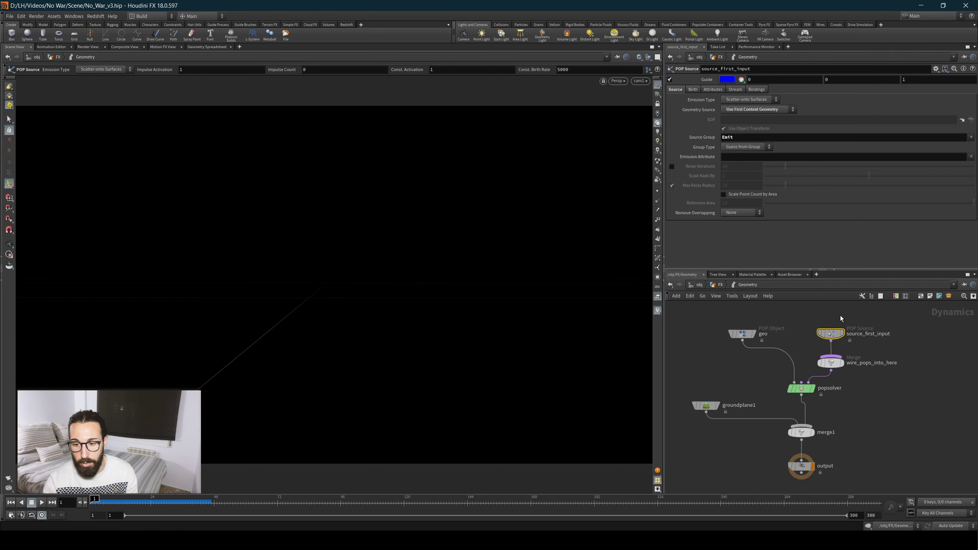
Go up to the FX network and check grouprange1's group name is Emit.
key("Return")
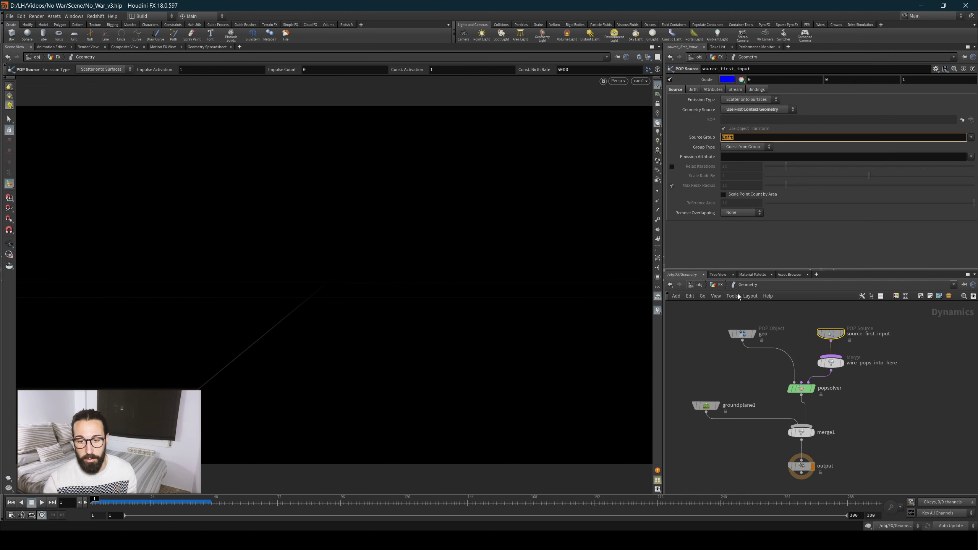
left_click(720, 284)
middle_click_drag(768, 441, 731, 493)
left_click_drag(755, 376, 828, 403)
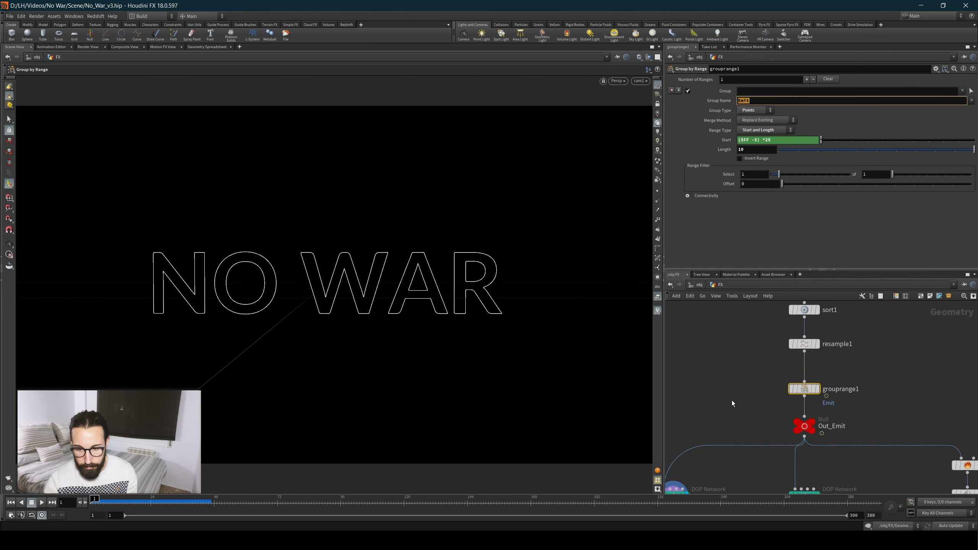
middle_click_drag(732, 401, 804, 292)
Back in the Geometry DOP network, confirm Source Group is Emit and play the simulation.
double_click(739, 386)
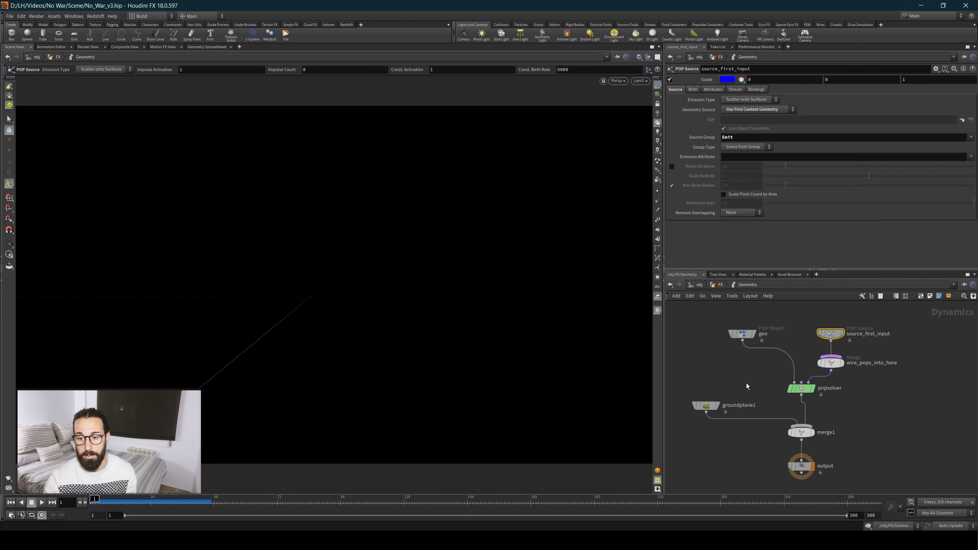
left_click(735, 138)
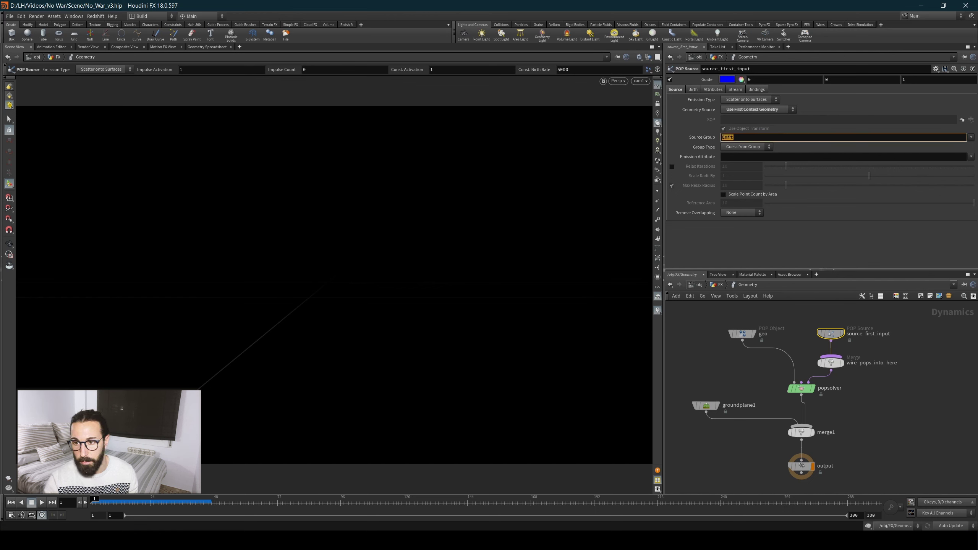
left_click(721, 359)
key("Up")
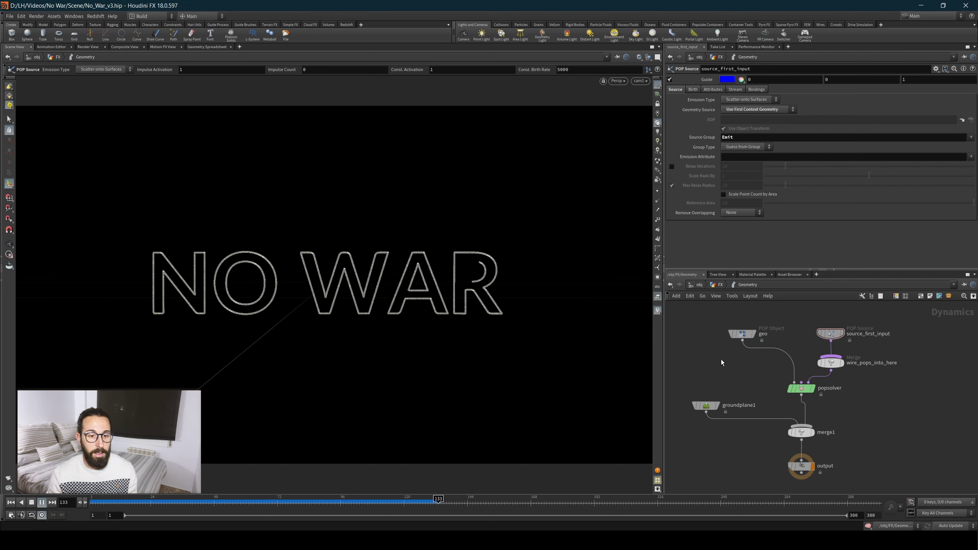
Set source_first_input's Life Expectancy to 2 and play the shorter-lived particles.
key("Up")
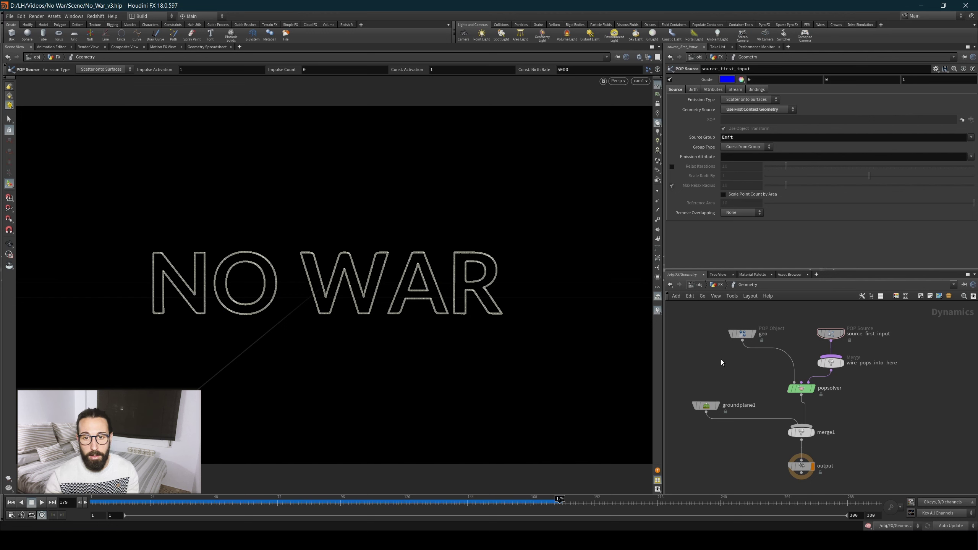
left_click(743, 334)
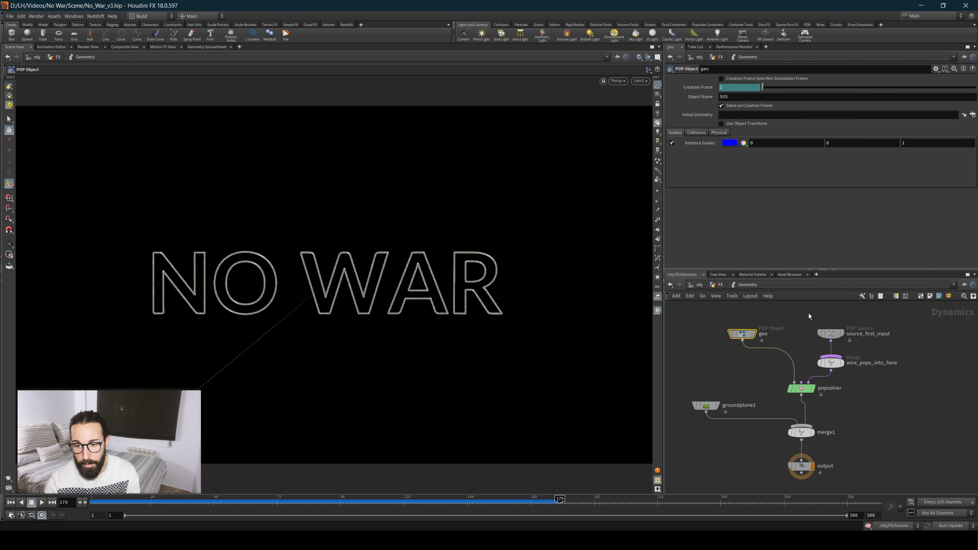
left_click(829, 333)
left_click(694, 92)
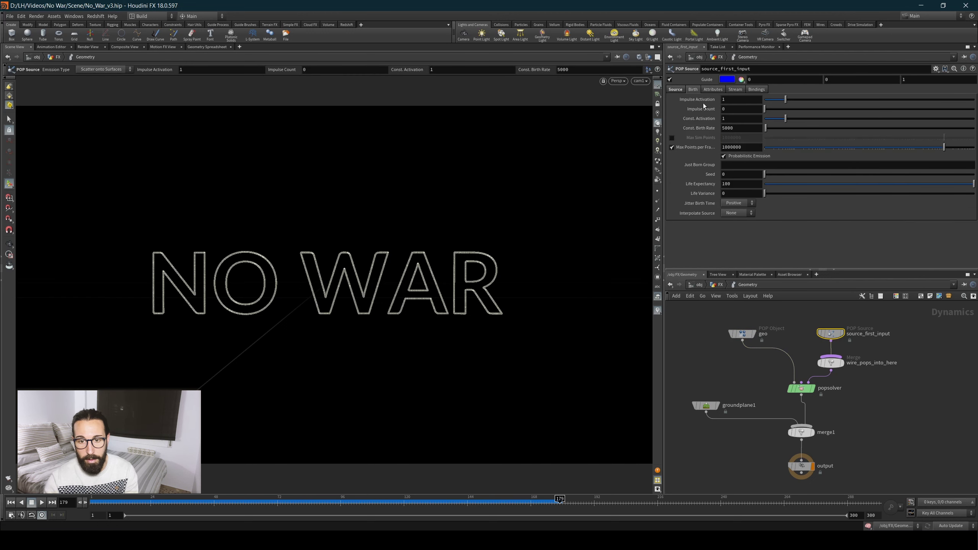
double_click(738, 183)
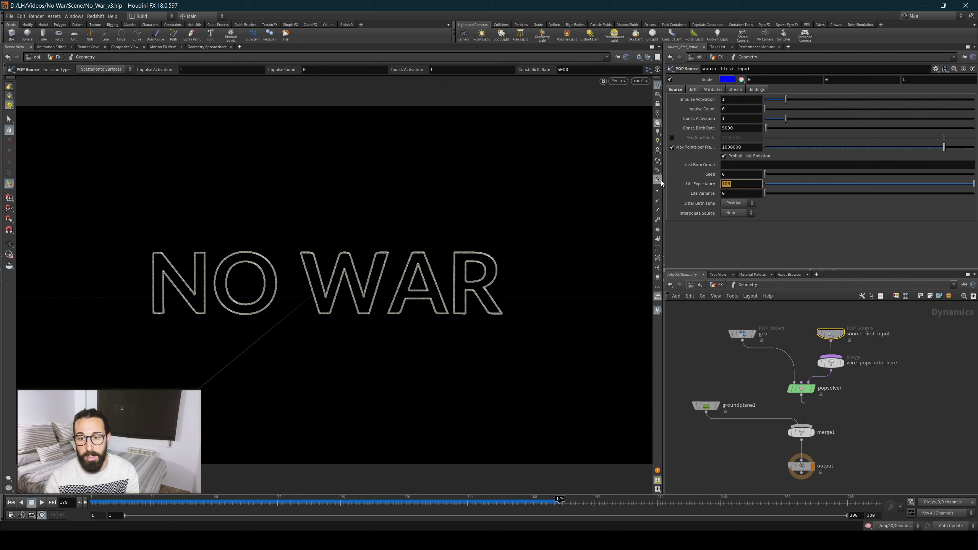
type("2")
key("Return")
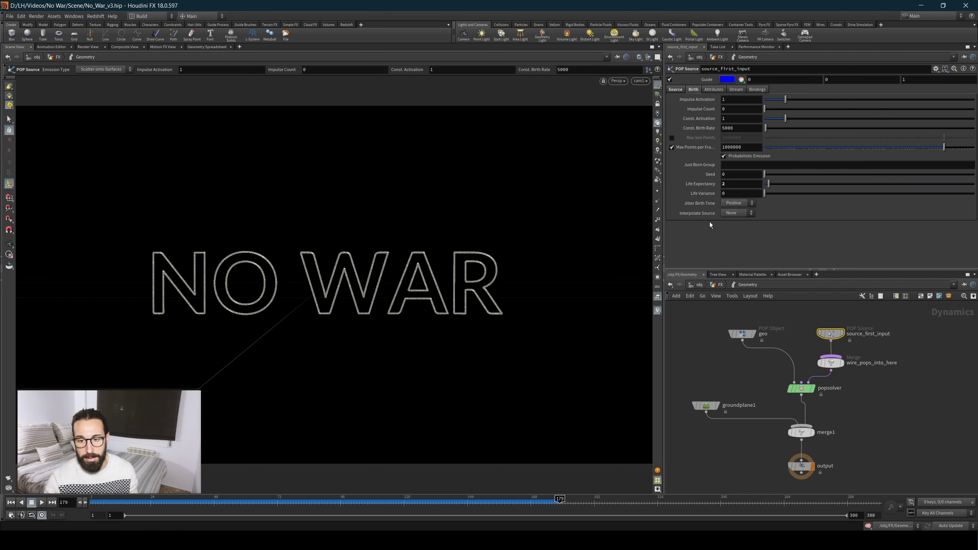
left_click(712, 342)
key("ctrl+Up")
key("Up")
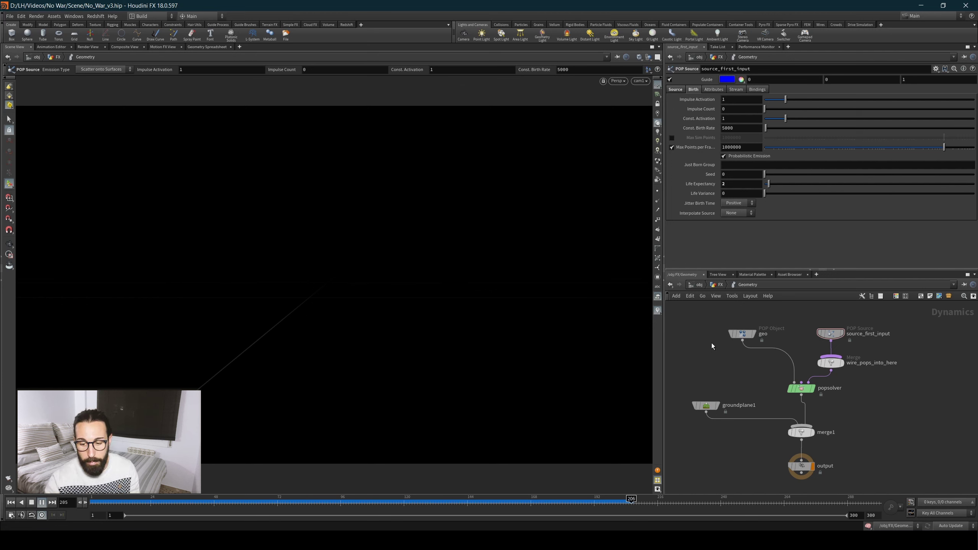
left_click(32, 503)
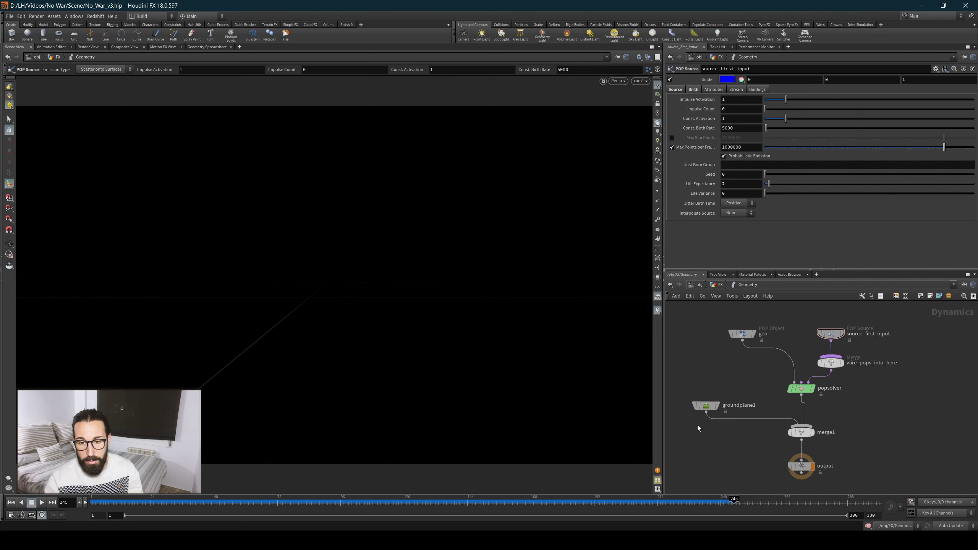
Restore Life Expectancy to 100, rewind, and replay the sparks along the letters.
double_click(728, 184)
type("100")
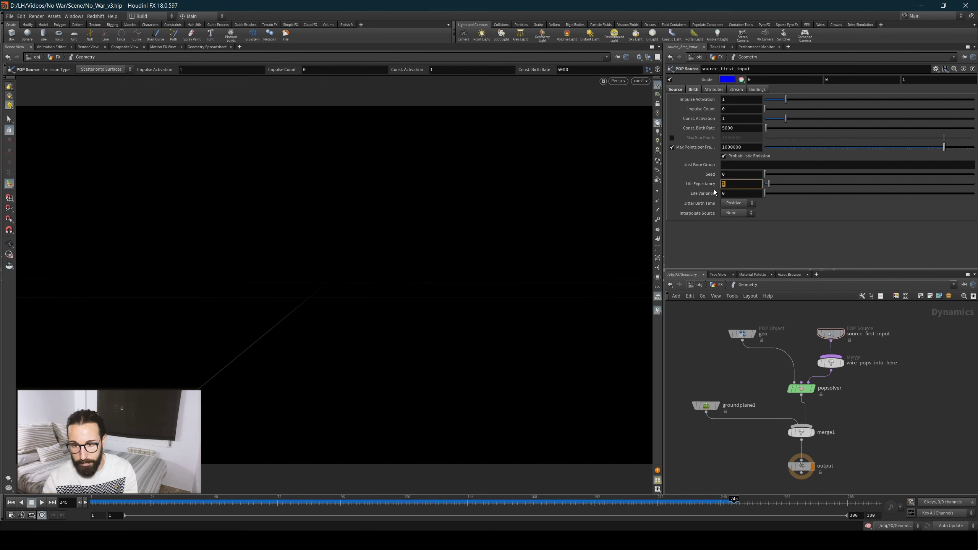
key("Return")
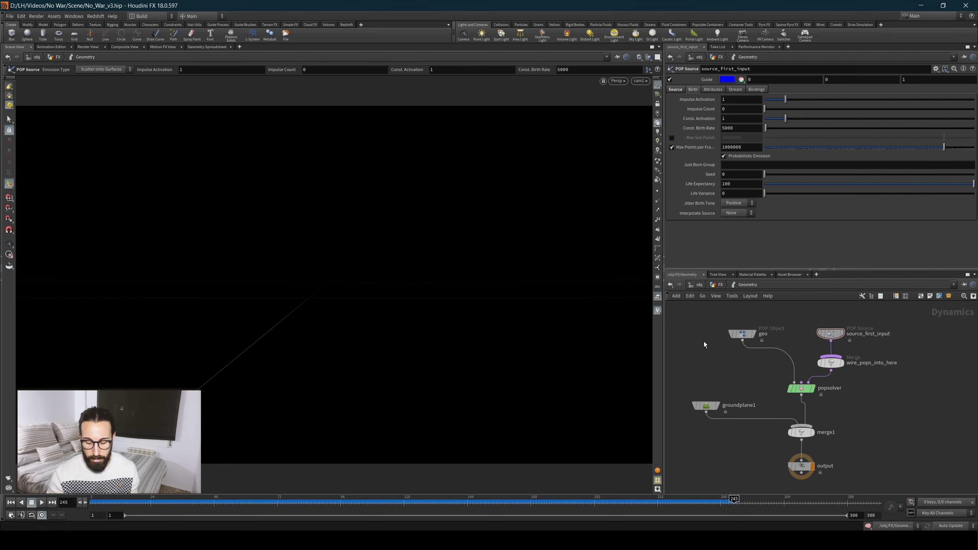
key("ctrl+Up")
key("Up")
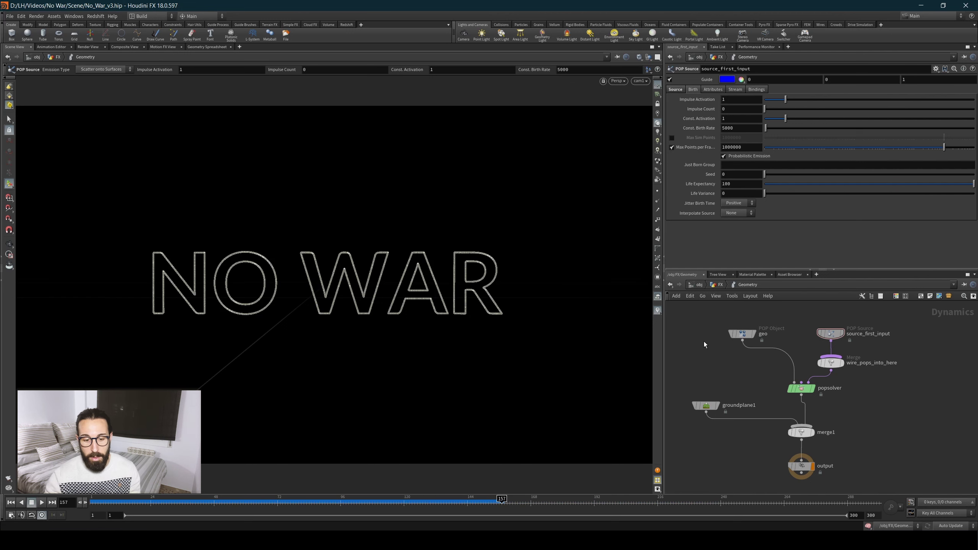
Stop playback, go back up to /obj/FX, and view the NOW spark letters close up at frame 73.
key("Up")
left_click(718, 285)
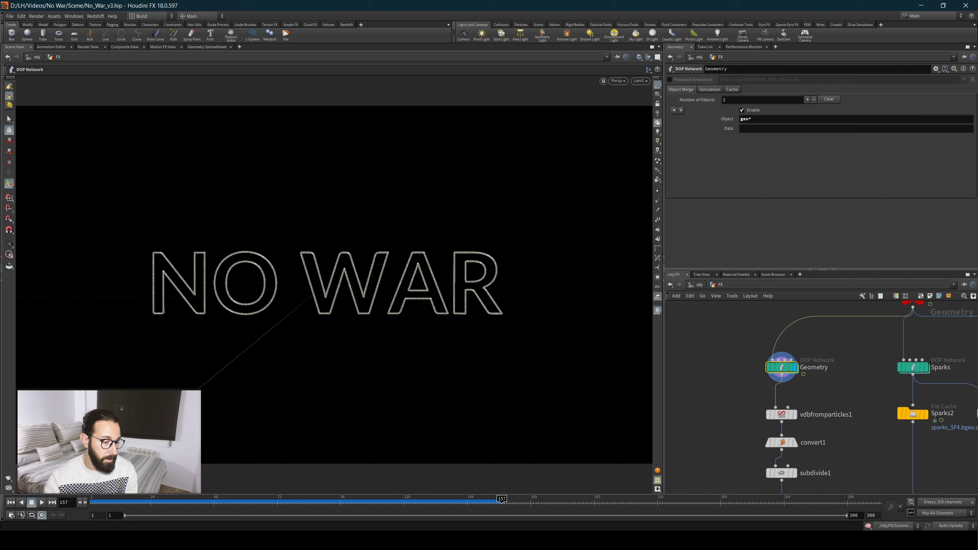
key("ctrl+Up")
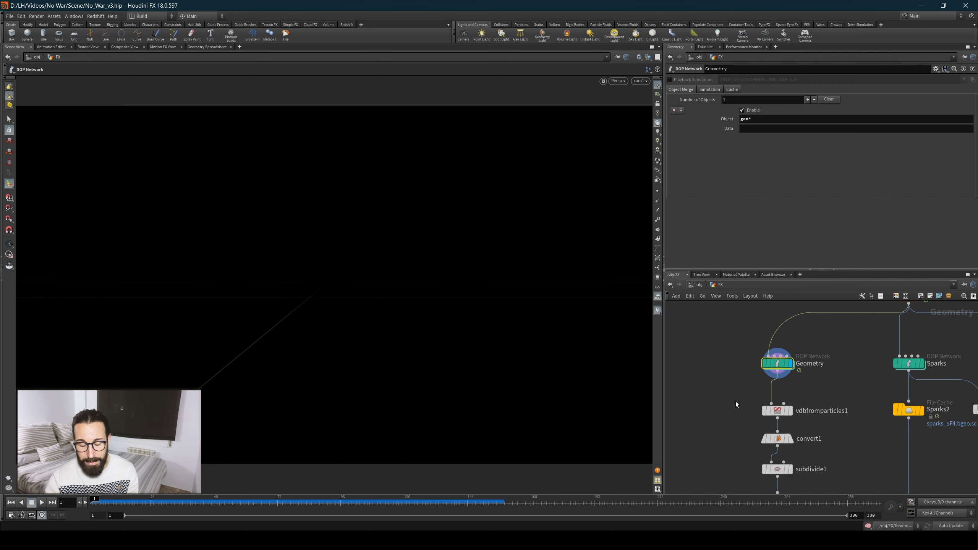
left_click_drag(236, 495, 280, 498)
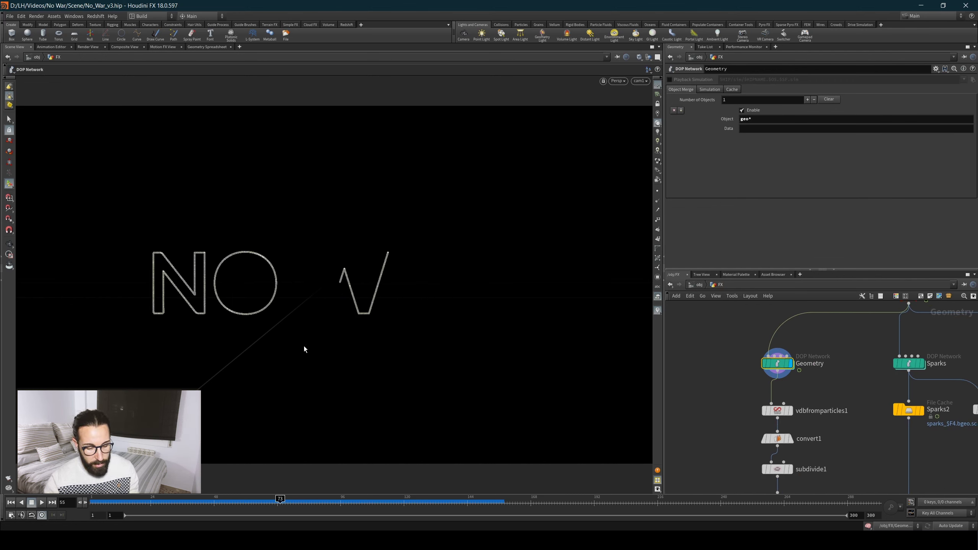
key("Escape")
mouse_move(304, 345)
left_mouse_down()
mouse_move(354, 288)
mouse_move(268, 326)
mouse_move(312, 334)
mouse_move(378, 308)
left_mouse_up()
key("Return")
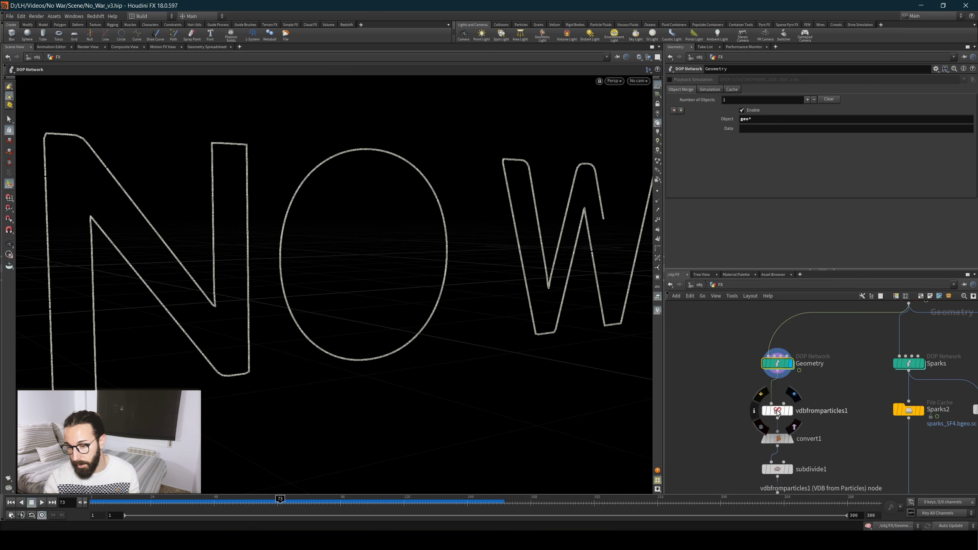
left_click_drag(776, 413, 777, 407)
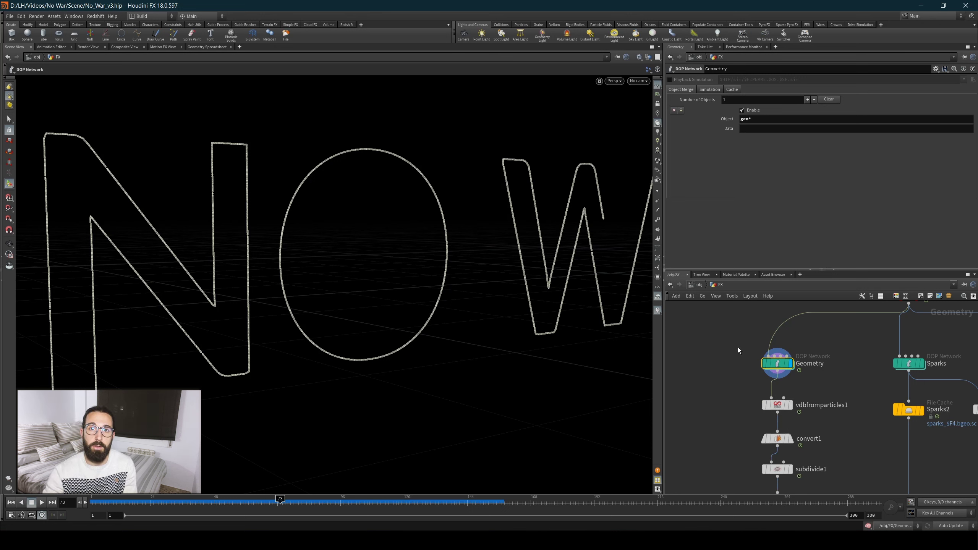
mouse_move(777, 404)
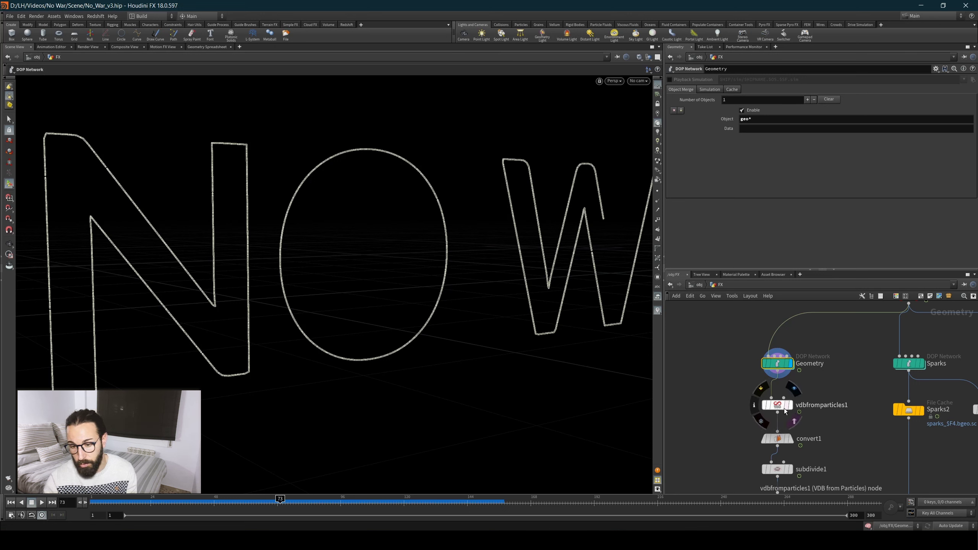
left_click(791, 405)
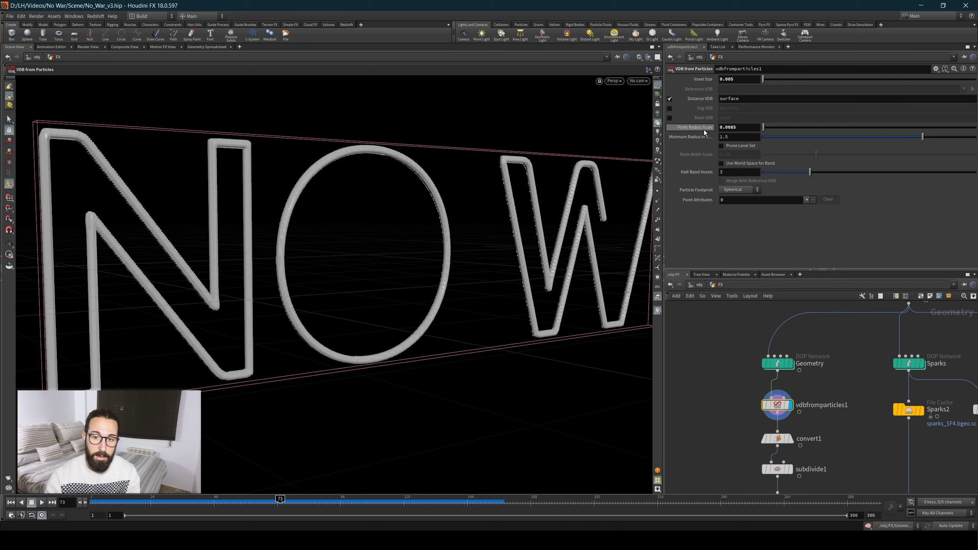
left_click_drag(762, 127, 770, 126)
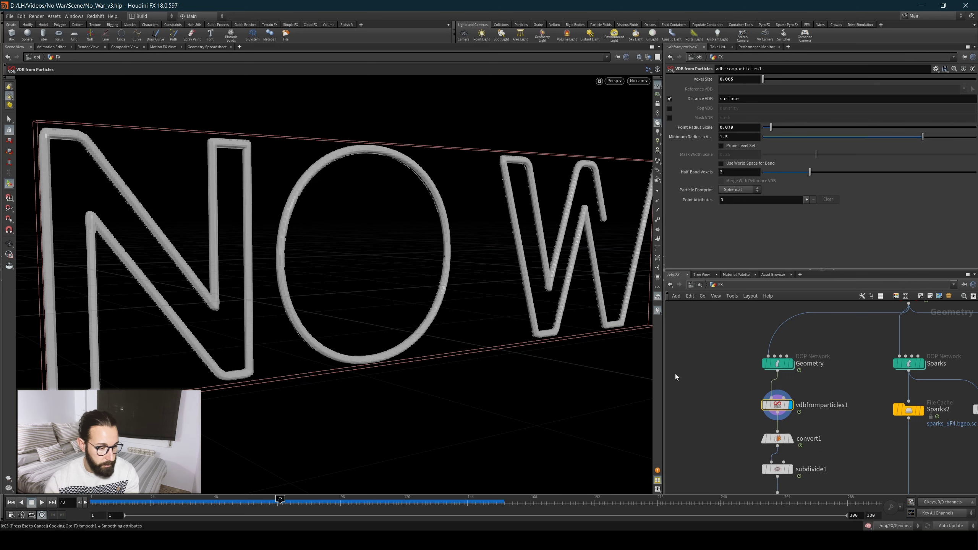
key("ctrl+z")
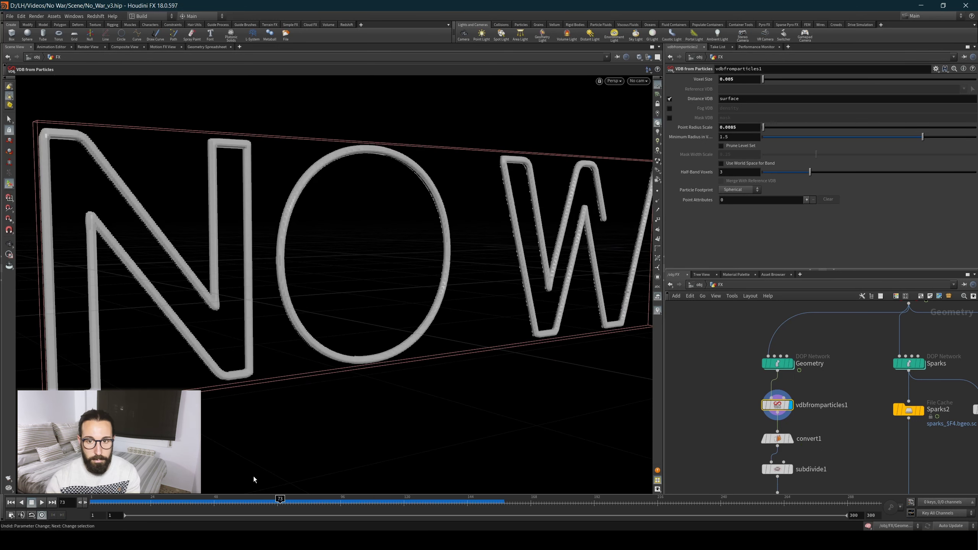
left_click(740, 81)
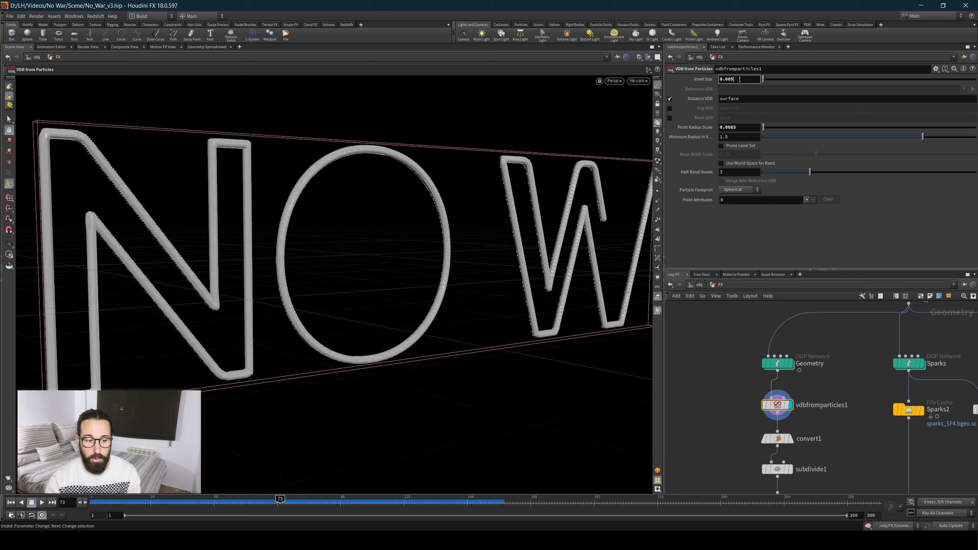
key("BackSpace")
key("BackSpace")
key("BackSpace")
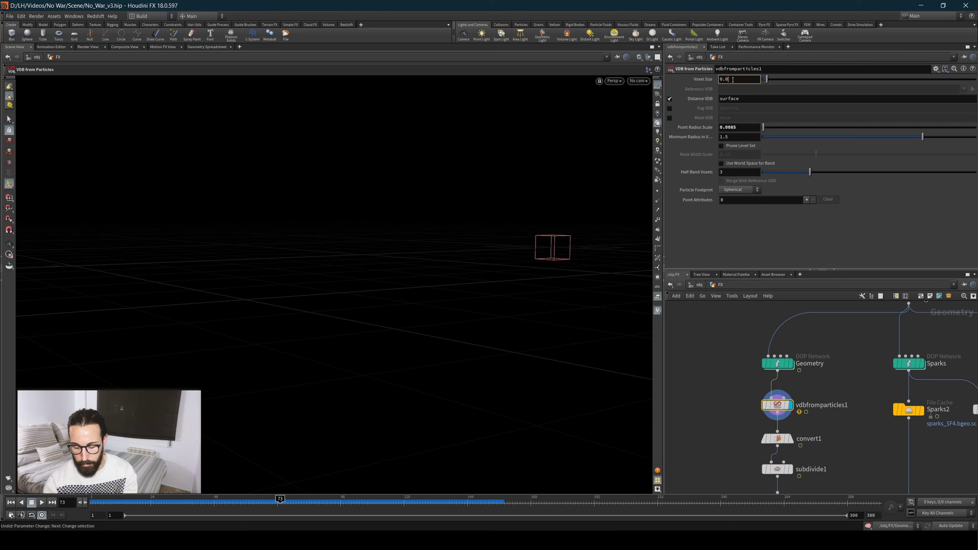
type("35")
key("Return")
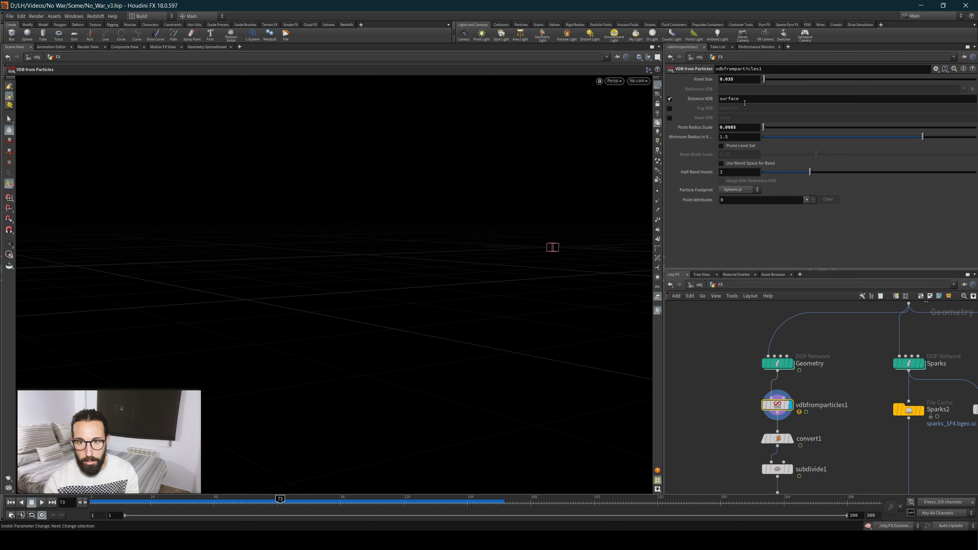
left_click(740, 77)
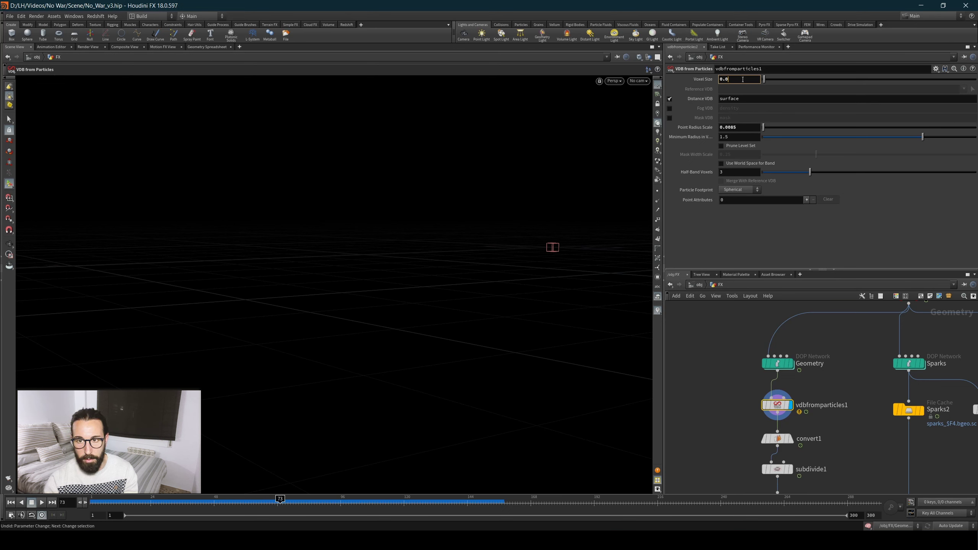
type("2")
key("Return")
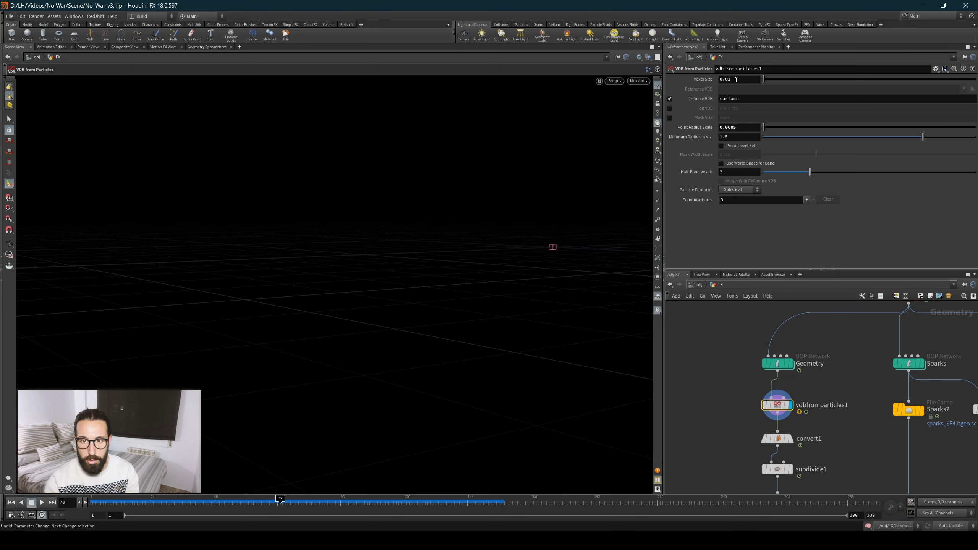
left_click(737, 80)
type("1")
key("Return")
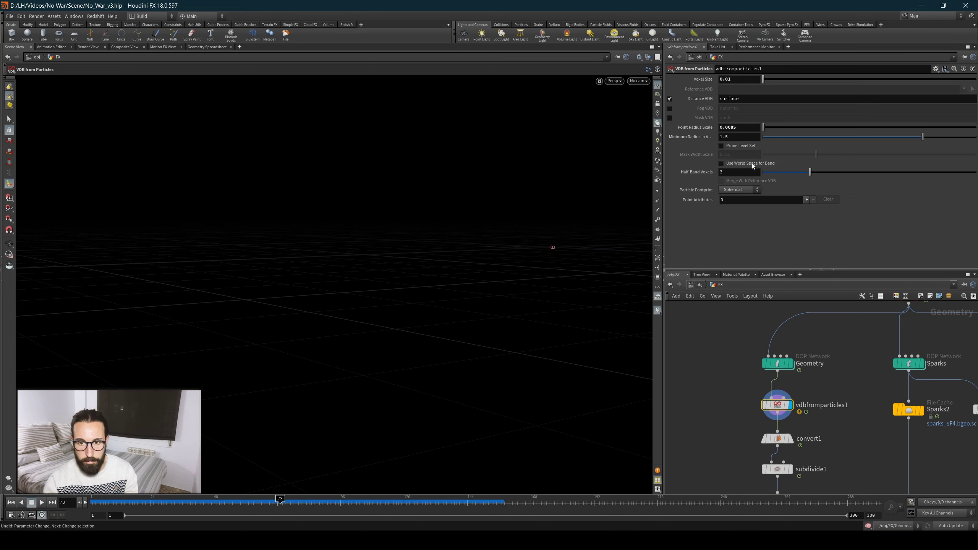
left_click(740, 78)
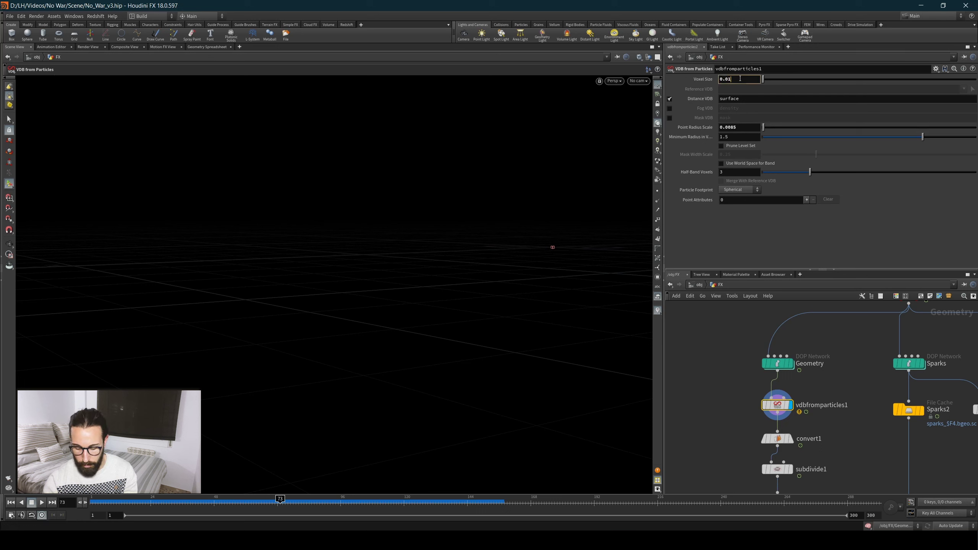
type("0.005")
key("Return")
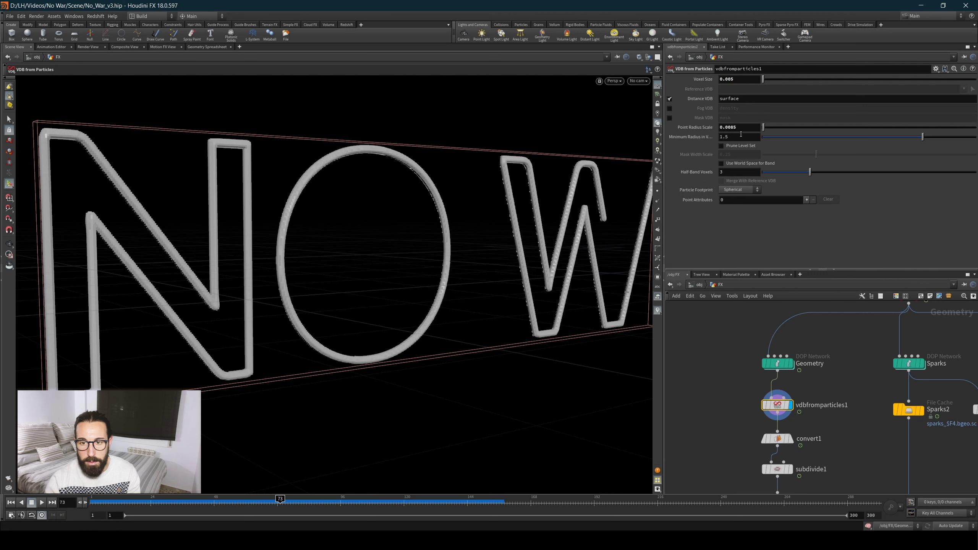
left_click(746, 127)
key("BackSpace")
key("BackSpace")
key("BackSpace")
type("0.1")
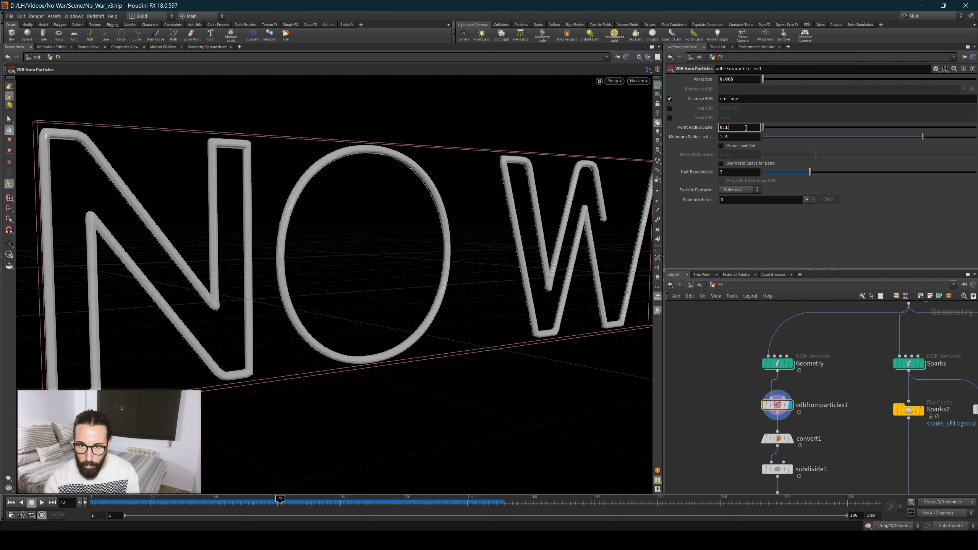
key("Return")
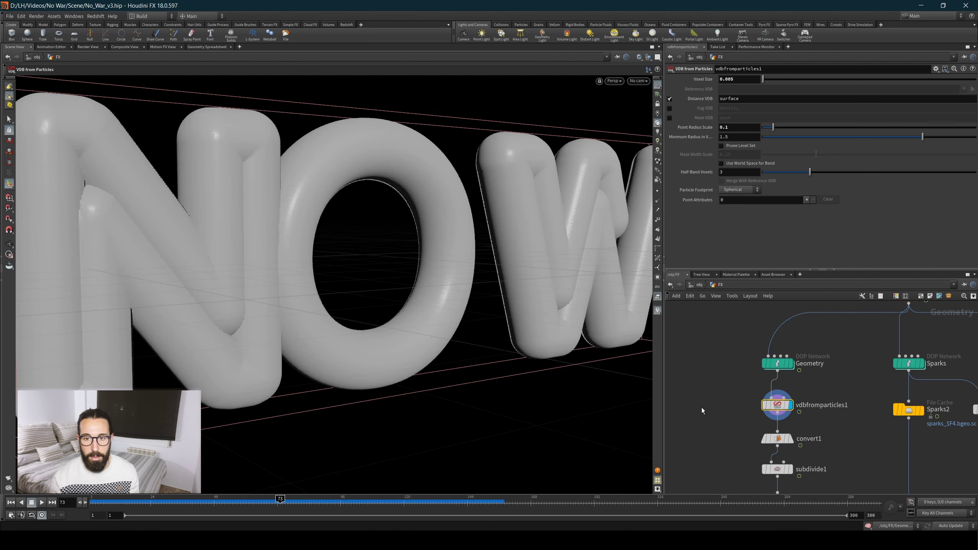
left_click(729, 350)
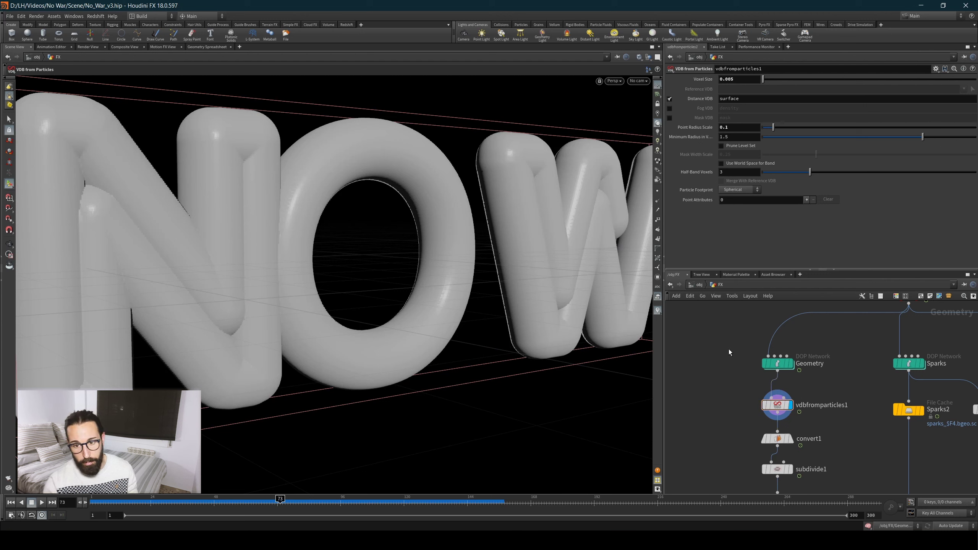
key("ctrl+z")
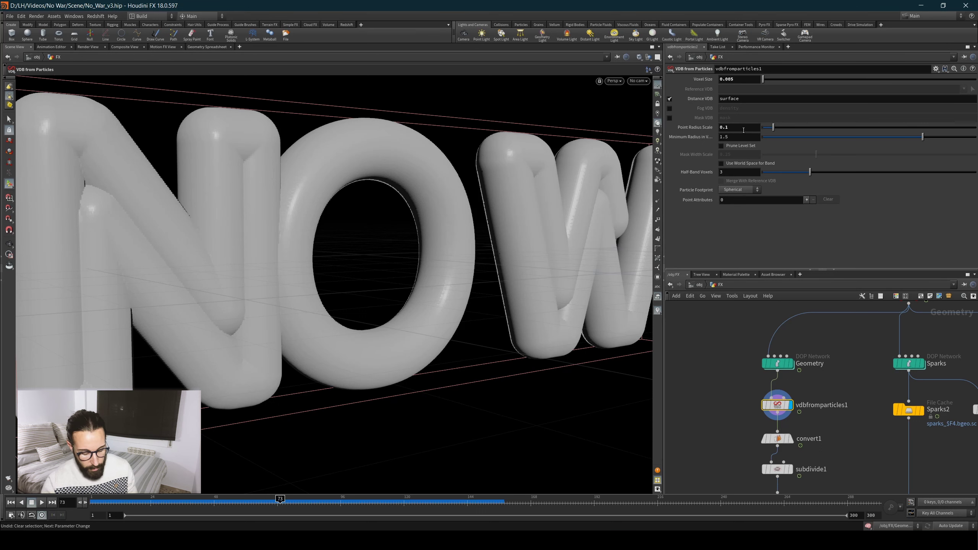
key("ctrl+z")
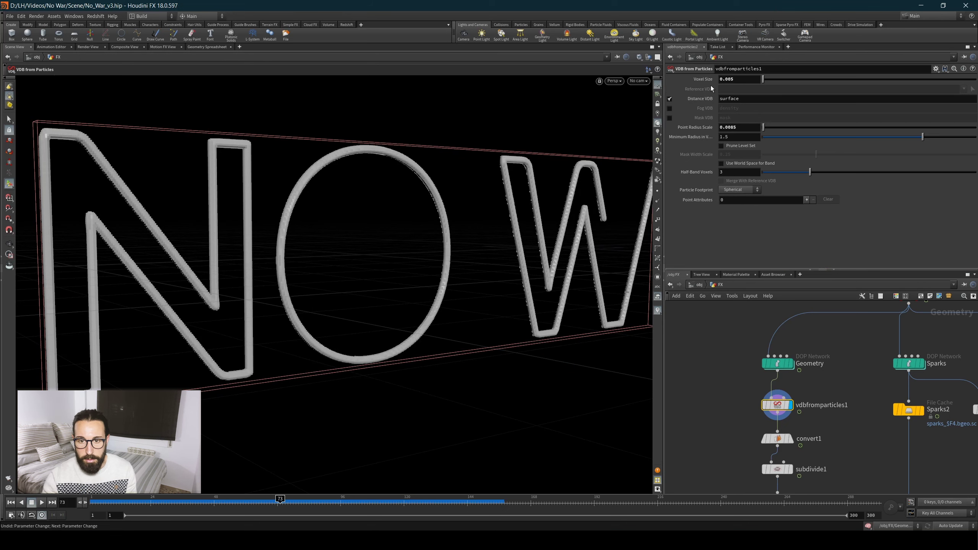
Display the convert1 polygon letters and orbit in to a close front view of the tube.
scroll(367, 151, "up", 8)
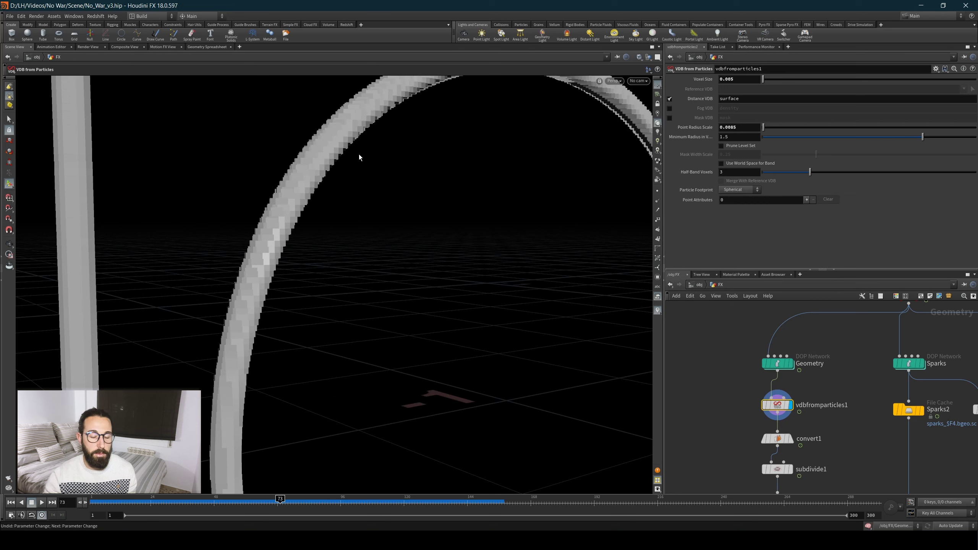
middle_click_drag(694, 360, 708, 315)
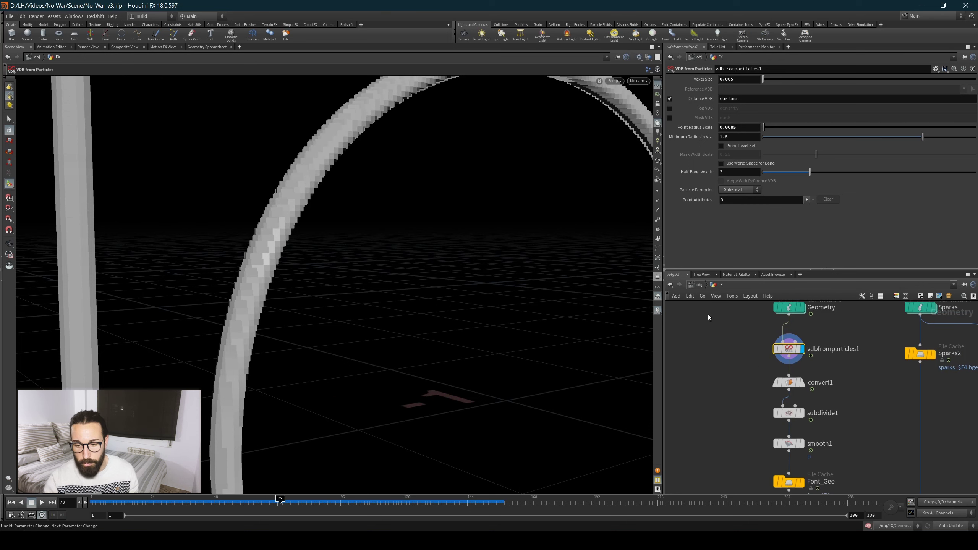
left_click(780, 382)
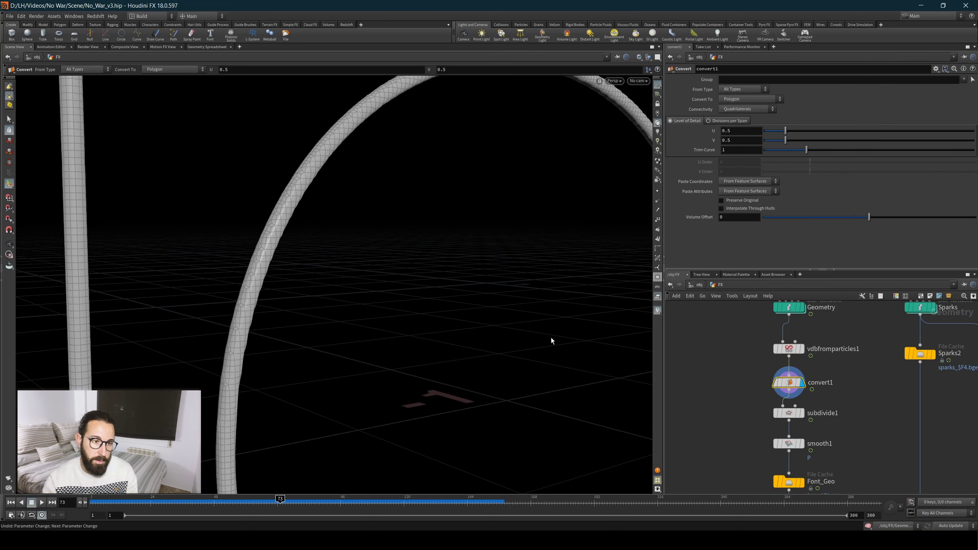
scroll(299, 199, "down", 8)
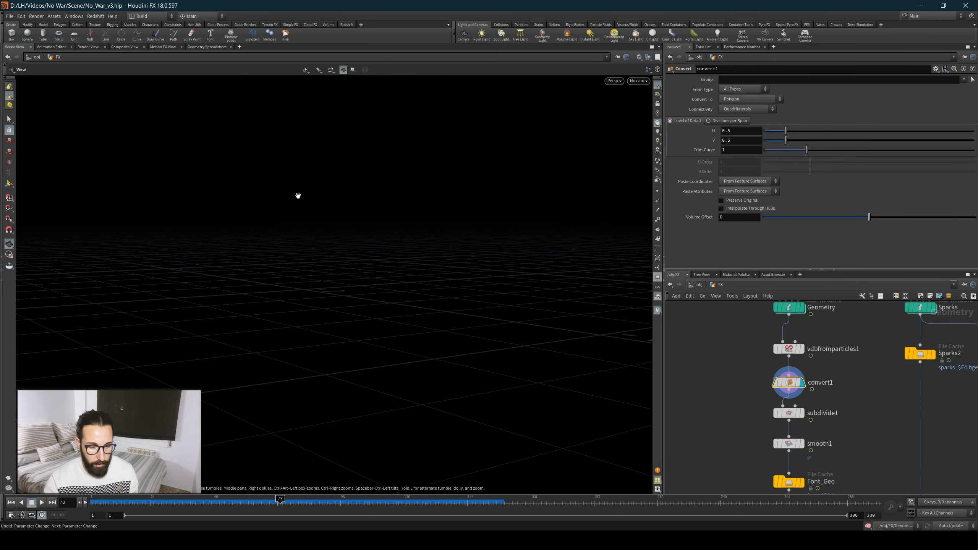
left_click_drag(298, 199, 334, 219)
scroll(262, 226, "up", 3)
scroll(261, 225, "up", 2)
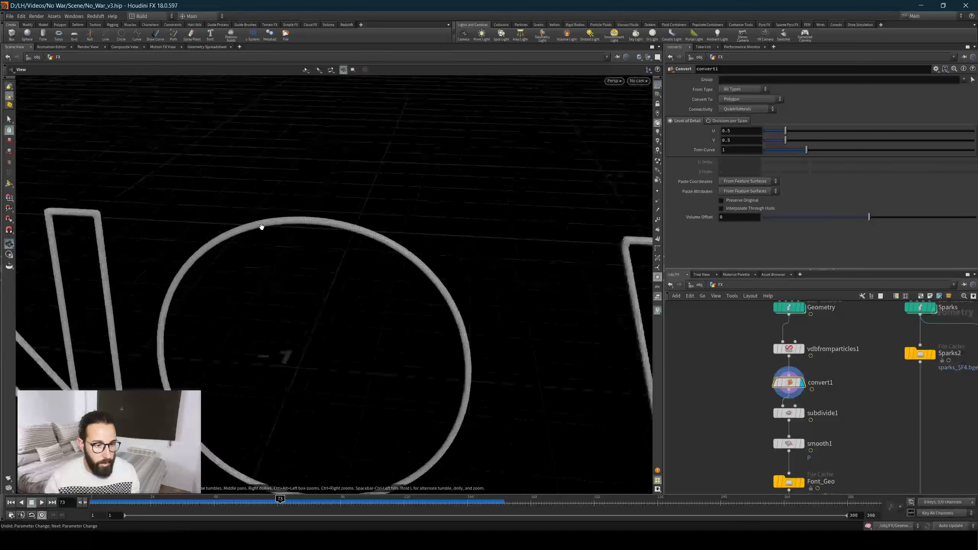
scroll(262, 226, "up", 4)
left_click_drag(263, 226, 296, 206)
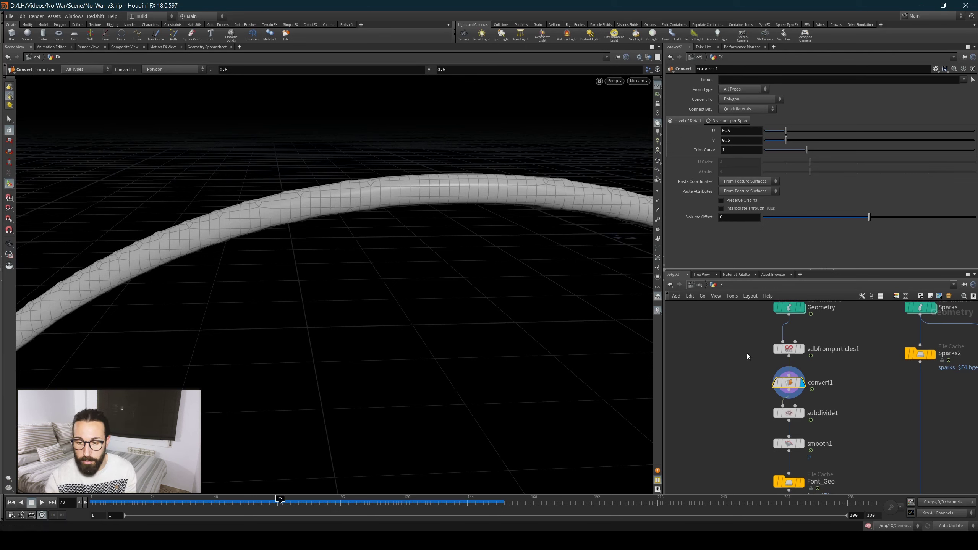
Display subdivide1's denser mesh, then the smooth1 result, to compare the tube meshes.
left_click(800, 413)
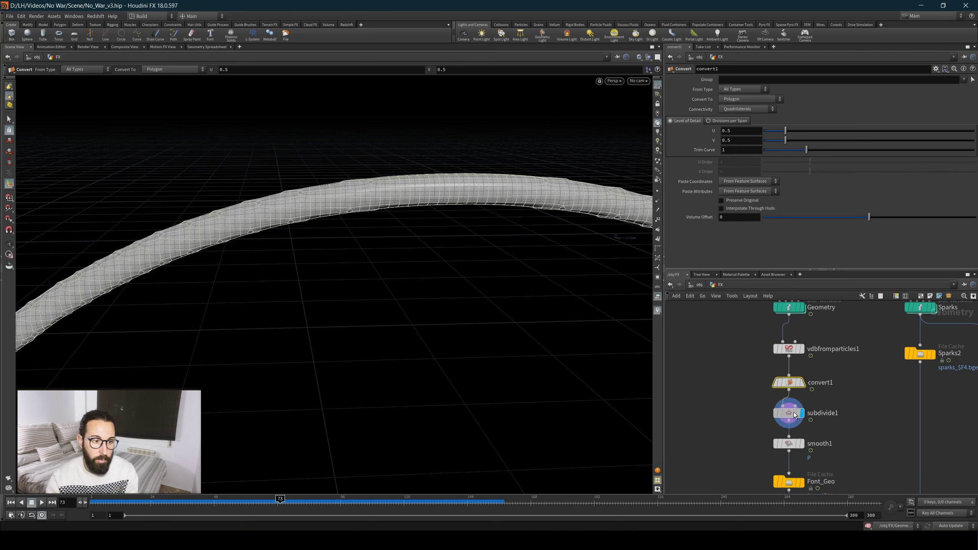
left_click(798, 413)
middle_click_drag(801, 448, 801, 401)
left_click(801, 400)
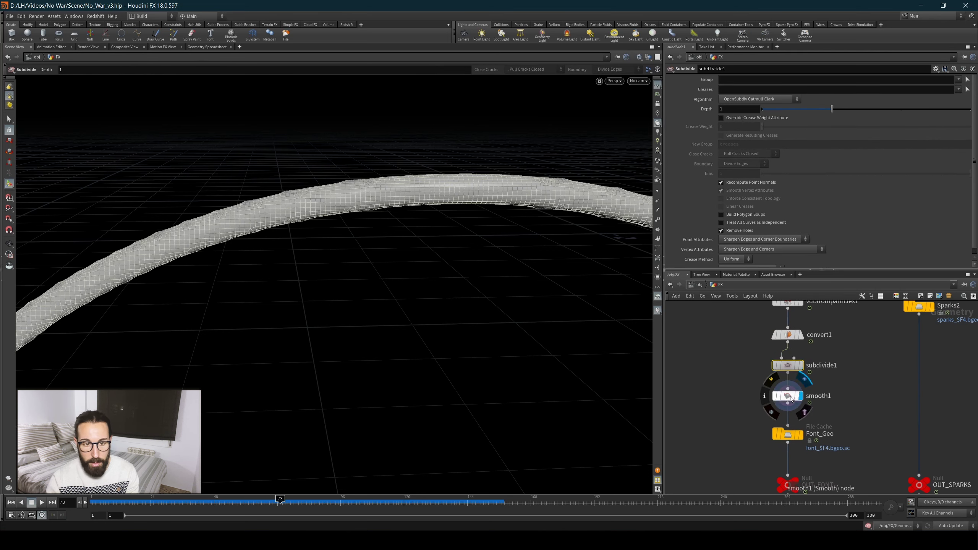
Look through cam1 at the cached Font_Geo letters and jump to frame 249 to see NO WAR.
left_click(633, 81)
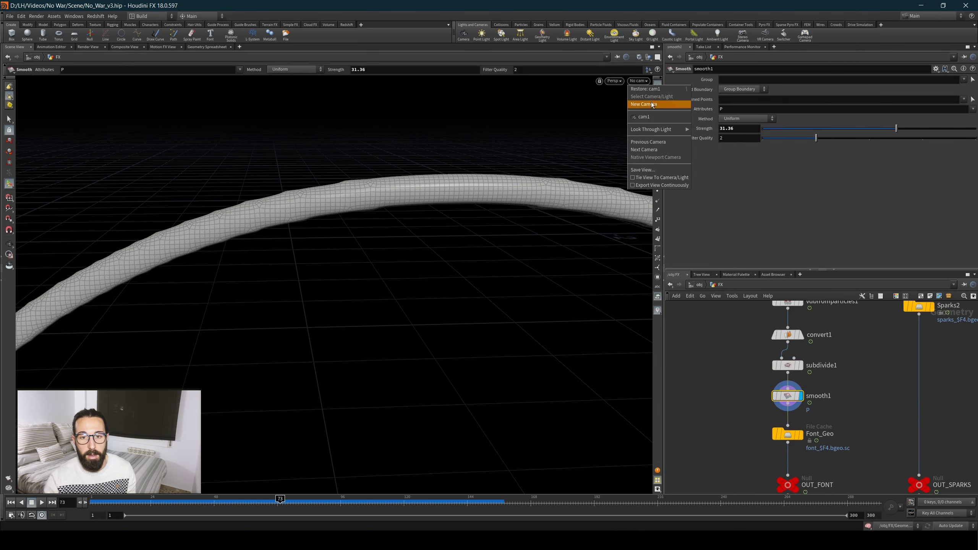
left_click(648, 115)
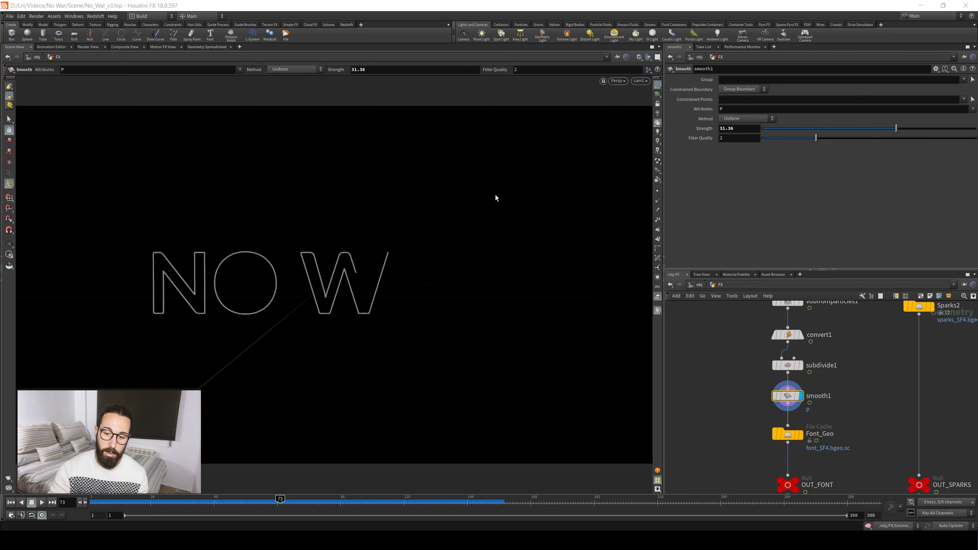
mouse_move(788, 434)
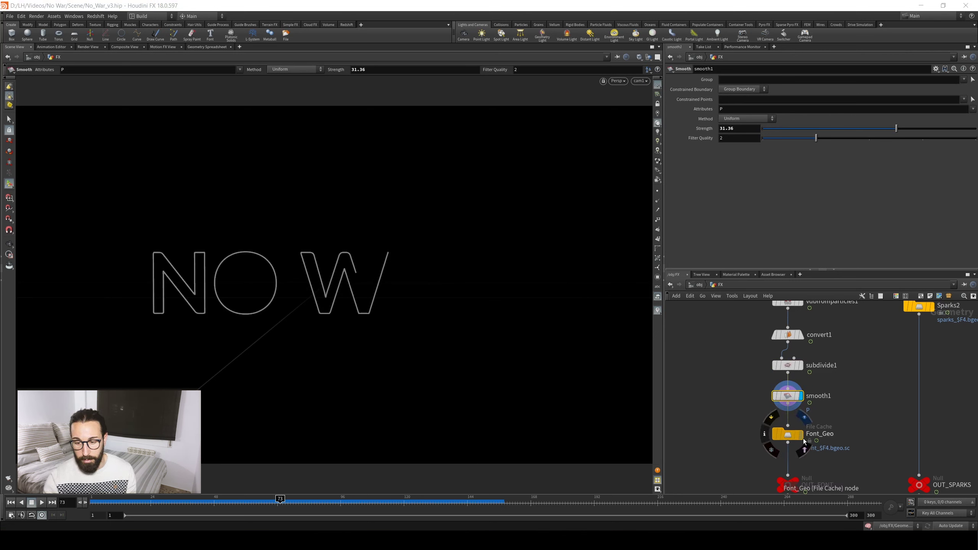
left_click(800, 434)
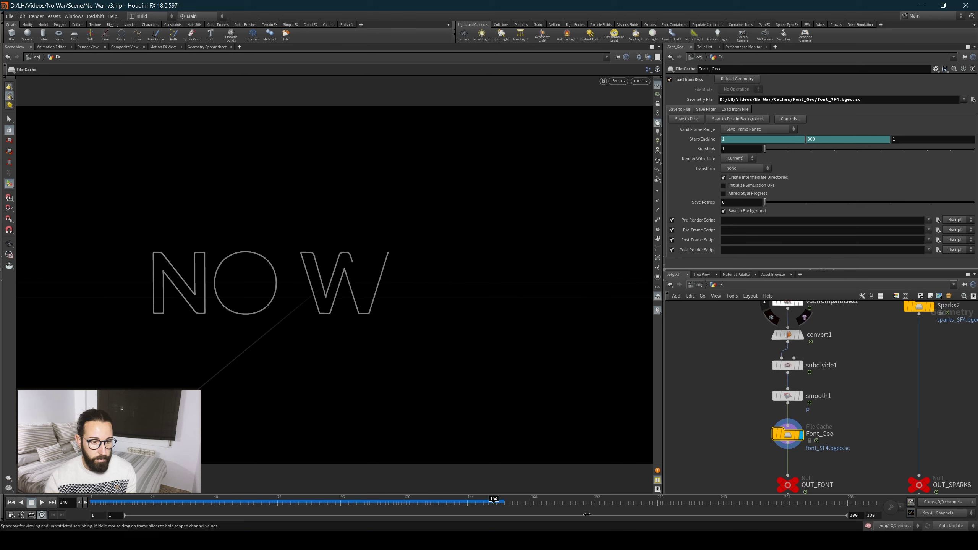
left_click_drag(587, 501, 746, 499)
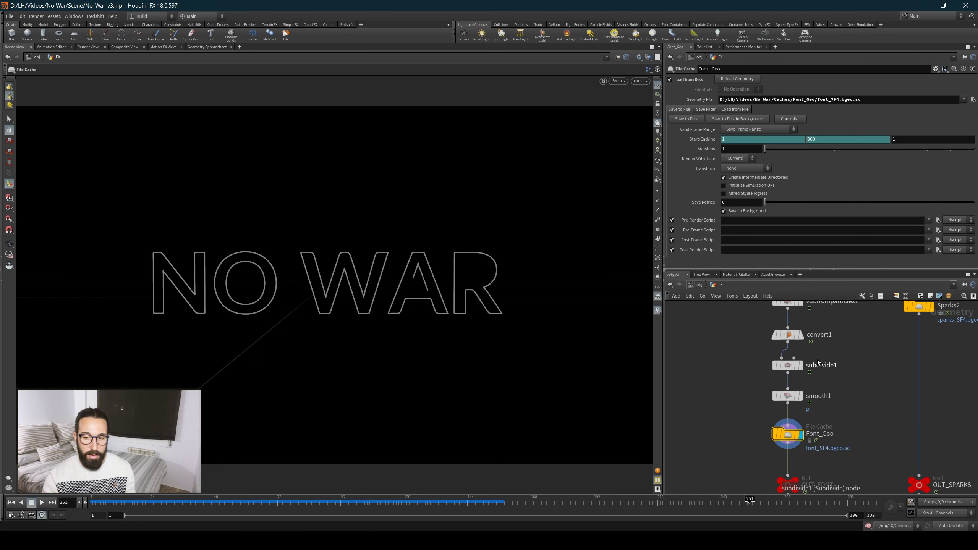
Zoom out to see the whole FX network and rewind to frame 1.
middle_click_drag(827, 348, 814, 464)
scroll(807, 435, "down", 2)
middle_click_drag(800, 402, 759, 386)
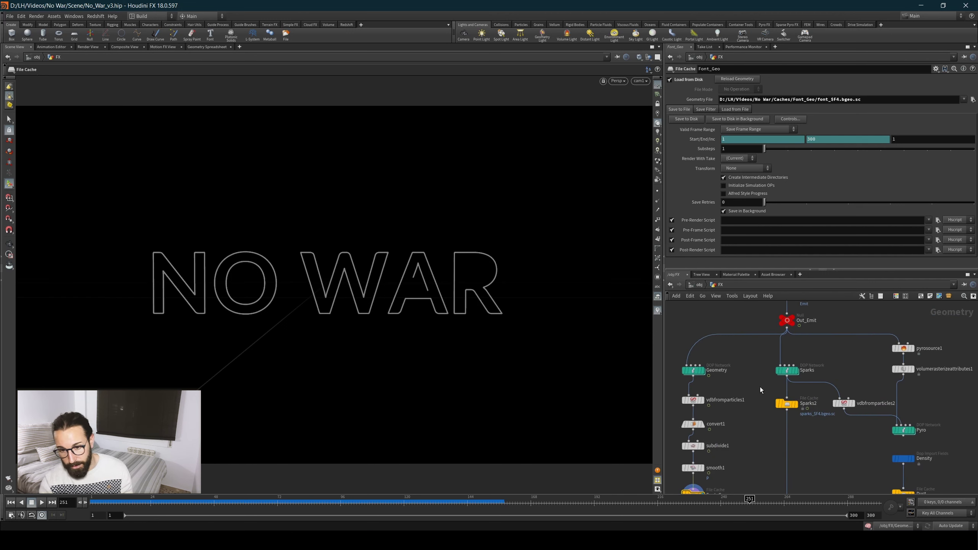
scroll(870, 363, "up", 3)
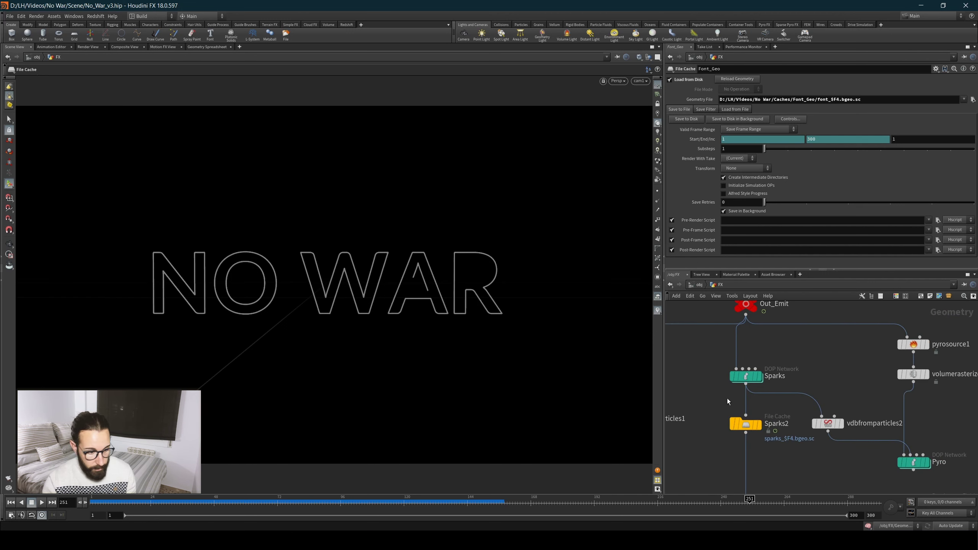
key("ctrl+Up")
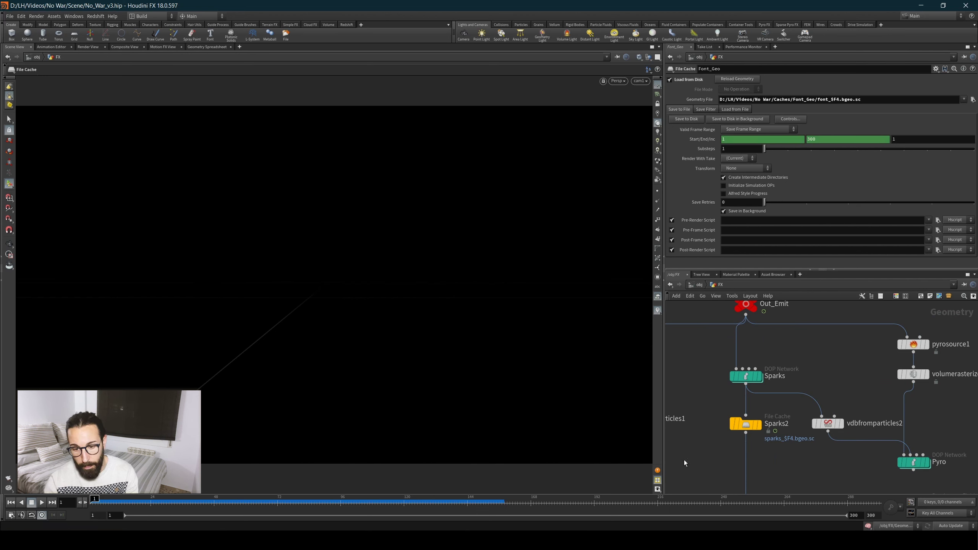
Inside Sparks, select source_first_input, check its life expectancy and variance, then view its velocity attributes.
double_click(746, 379)
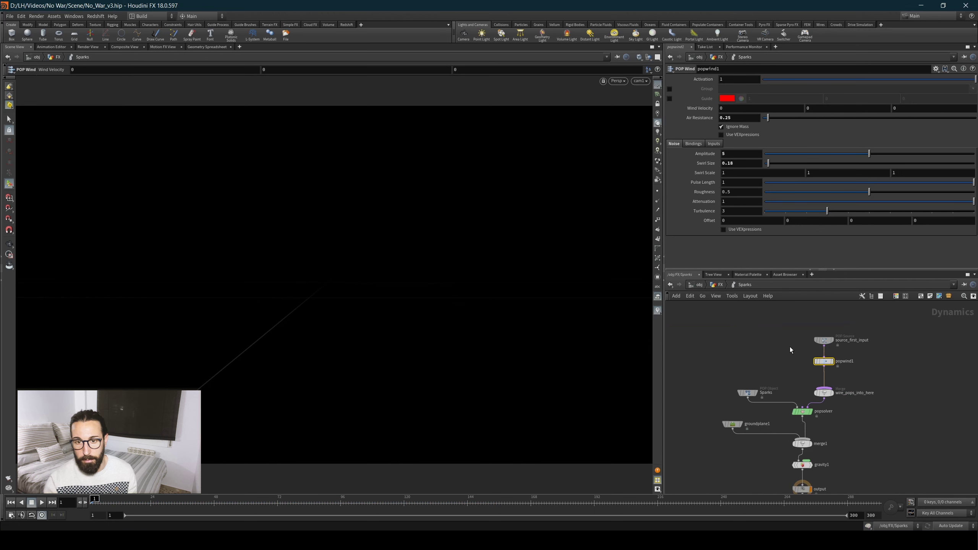
left_click_drag(781, 328, 855, 347)
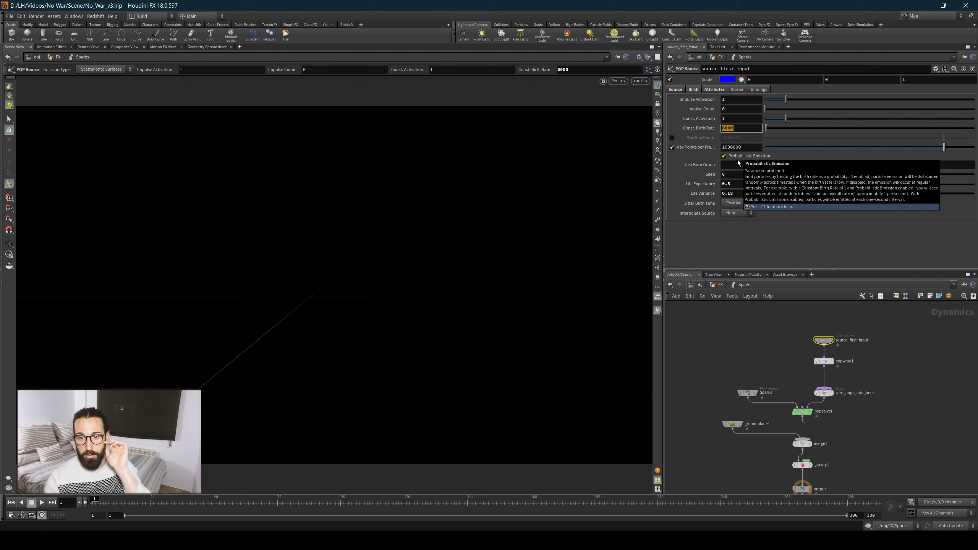
left_click(732, 185)
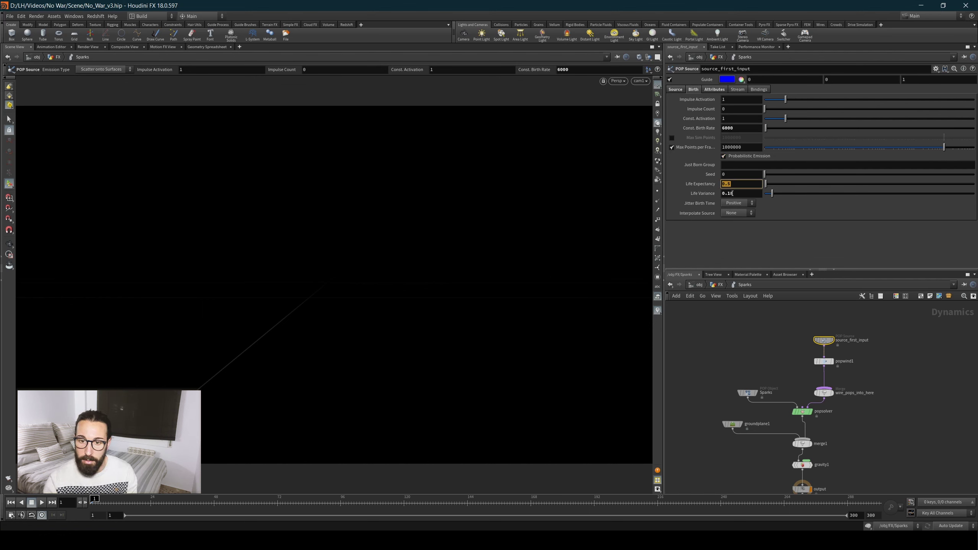
left_click(748, 193)
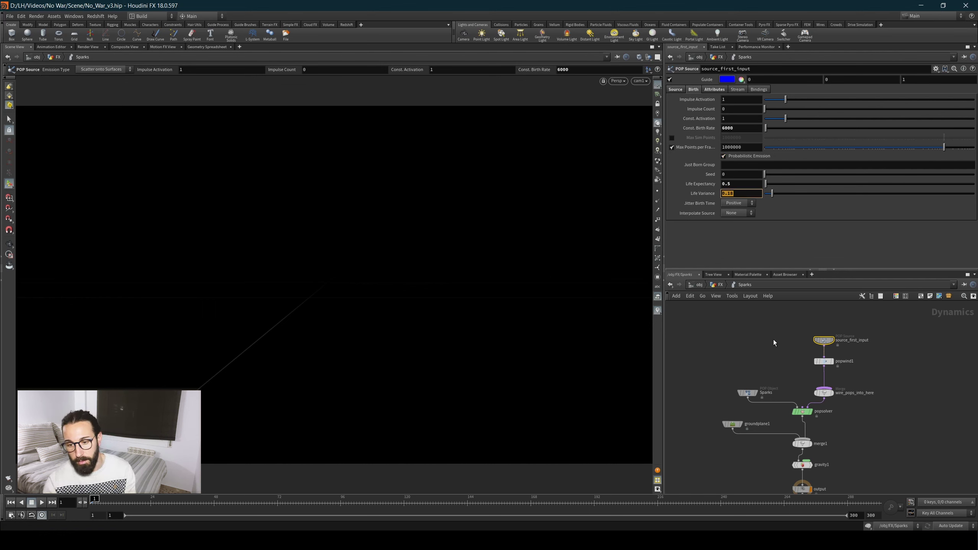
left_click(712, 90)
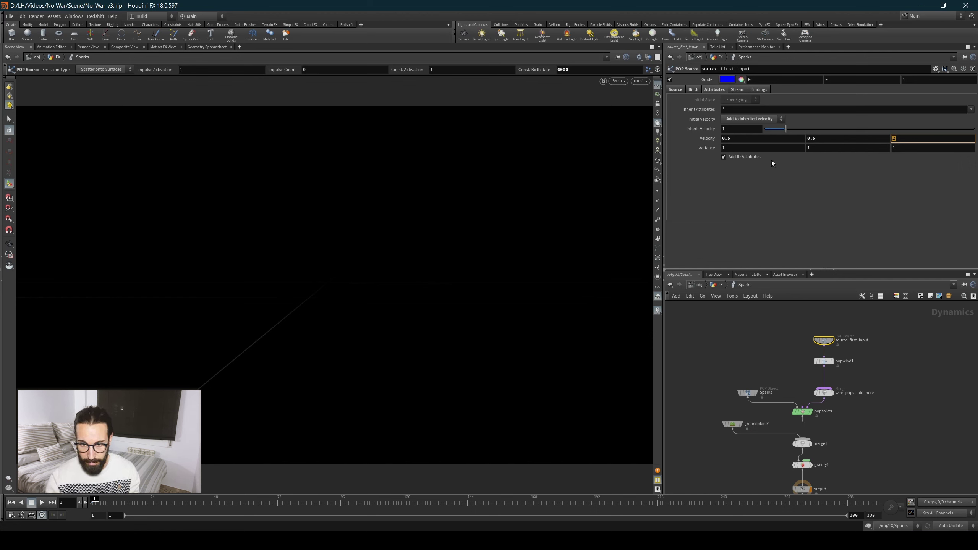
Set Velocity Z to 2 and Variance to 0, then play and rewind the spark simulation.
key("Tab")
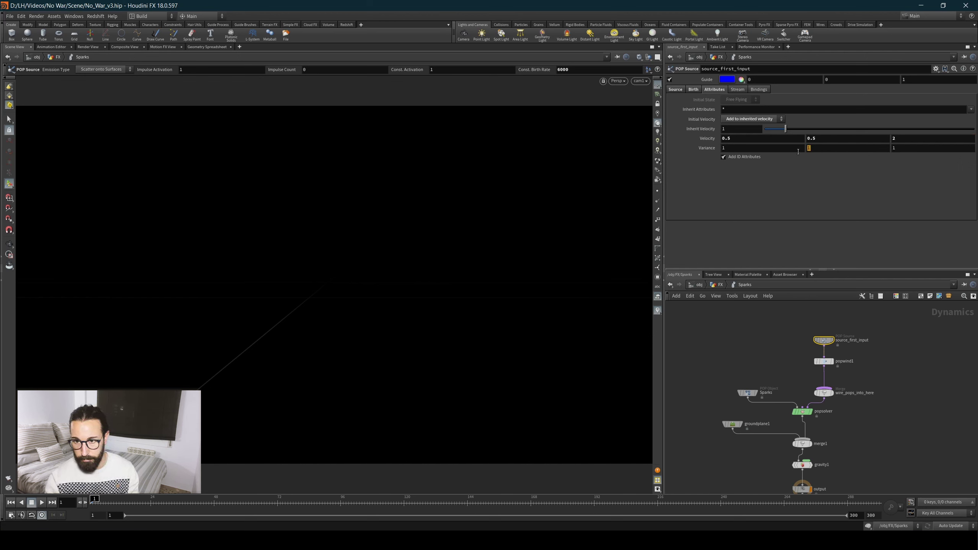
key("Tab")
key("Tab")
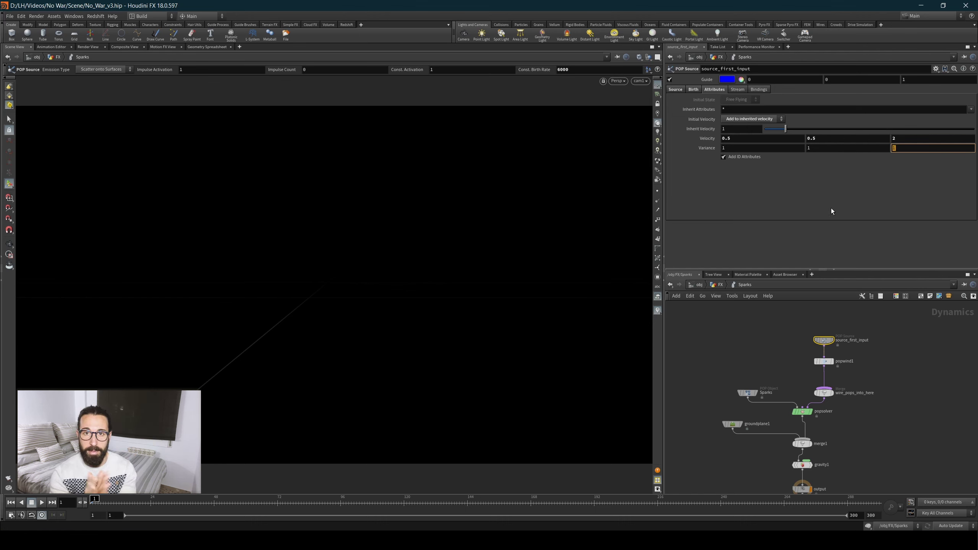
key("Tab")
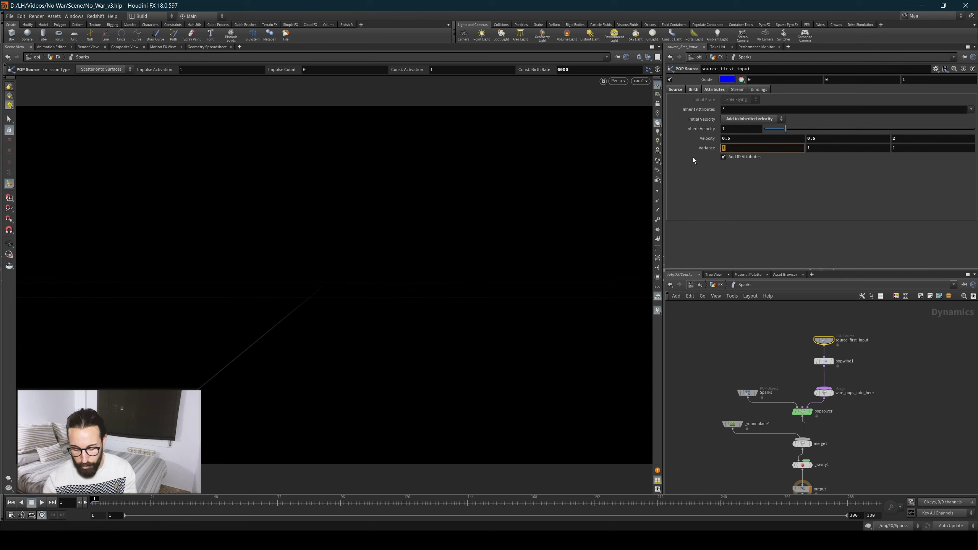
key("Tab")
type("0")
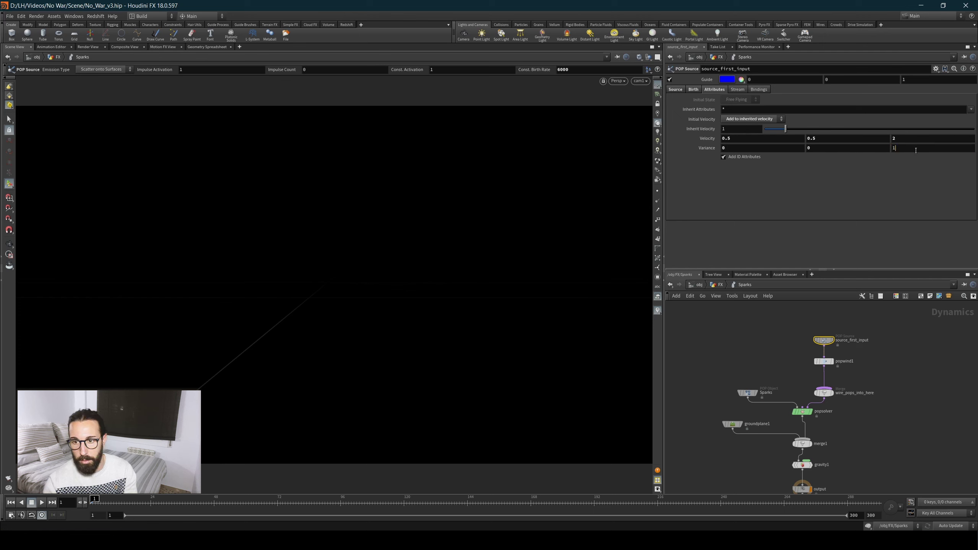
key("Tab")
type("0")
key("Return")
key("Up")
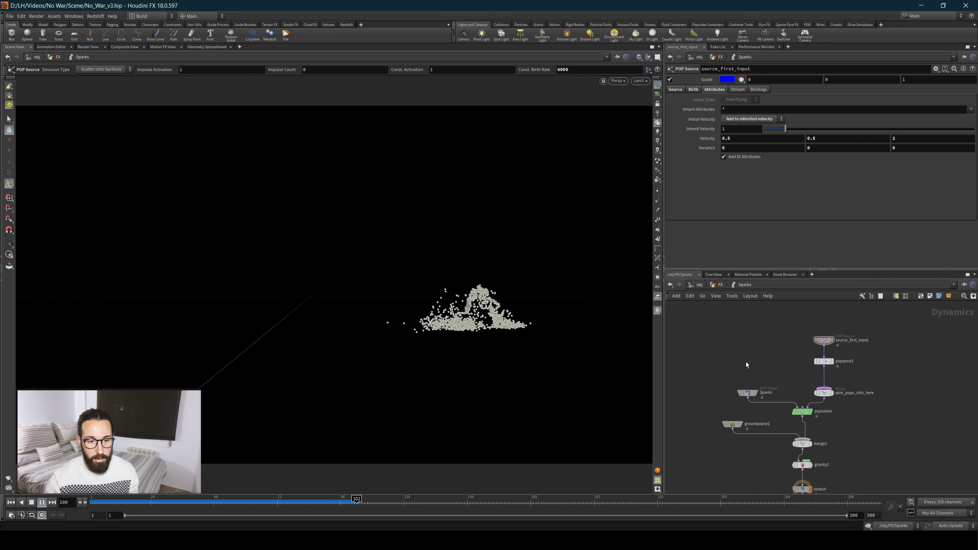
key("Up")
key("ctrl+Up")
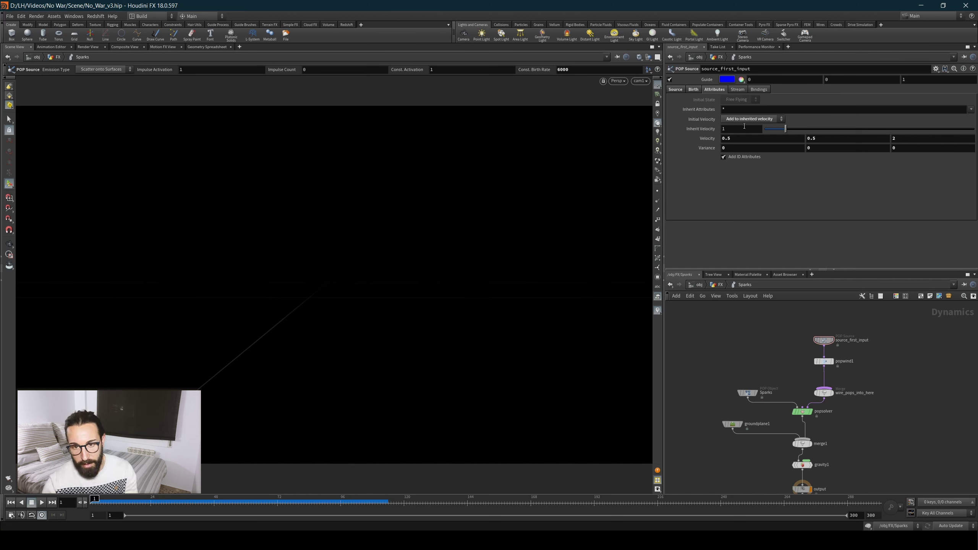
Restore Variance to 1, 1, 1 and replay the sparks with randomised velocity.
left_click(736, 150)
key("Tab")
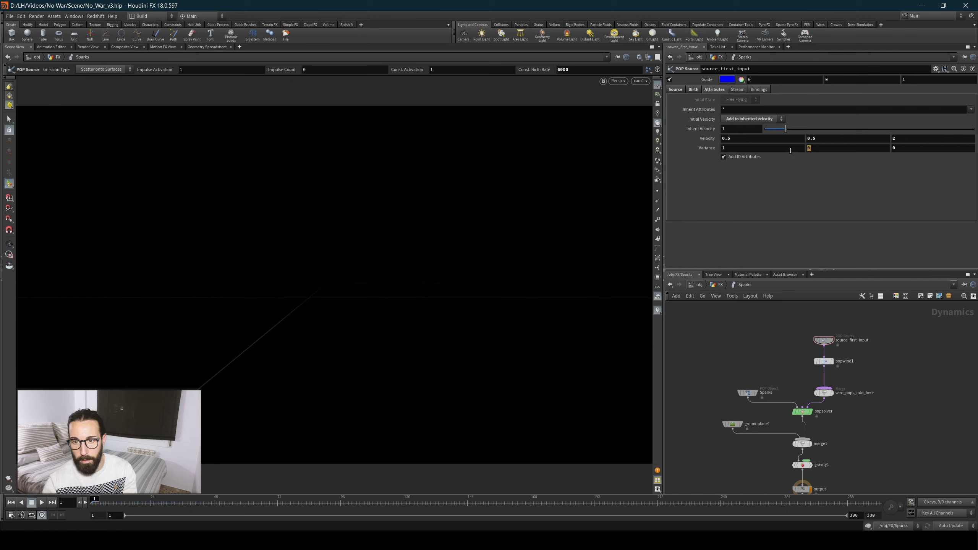
type("1")
key("Tab")
type("1")
key("Return")
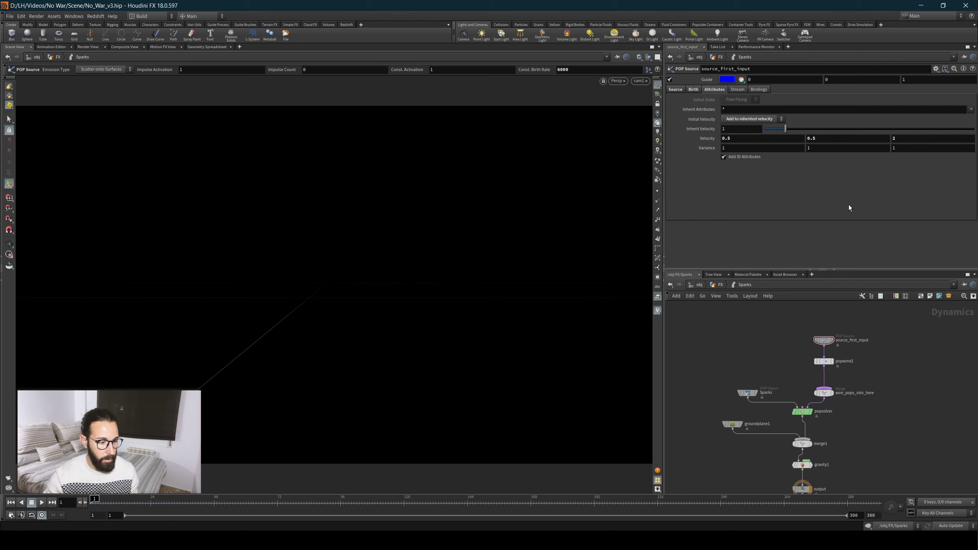
key("Up")
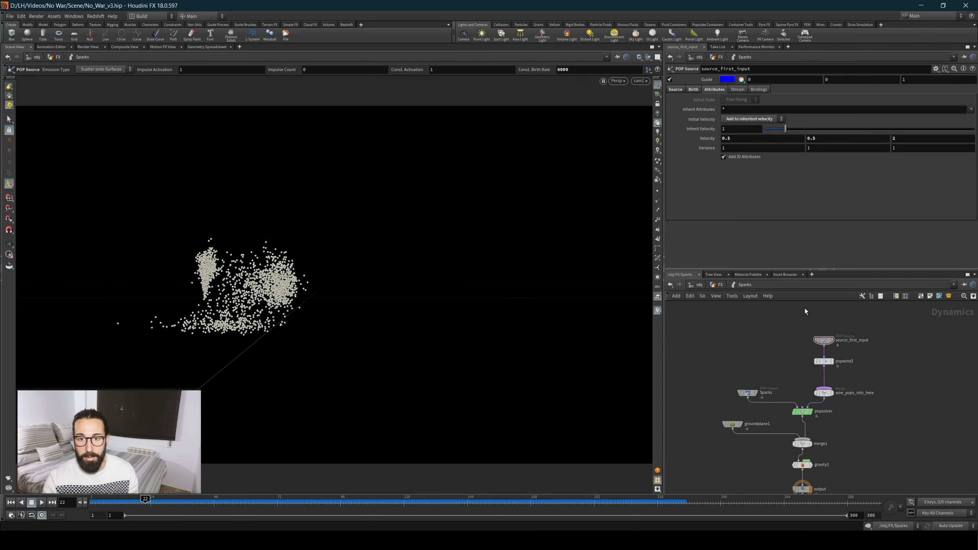
Compare the sparks with popwind1 bypassed and re-enabled, restarting the simulation.
left_click(694, 90)
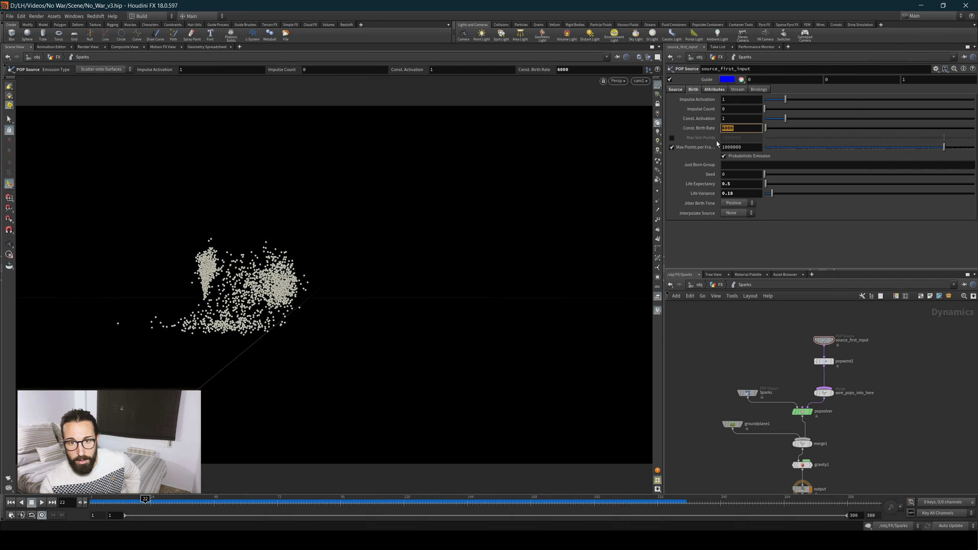
left_click(675, 90)
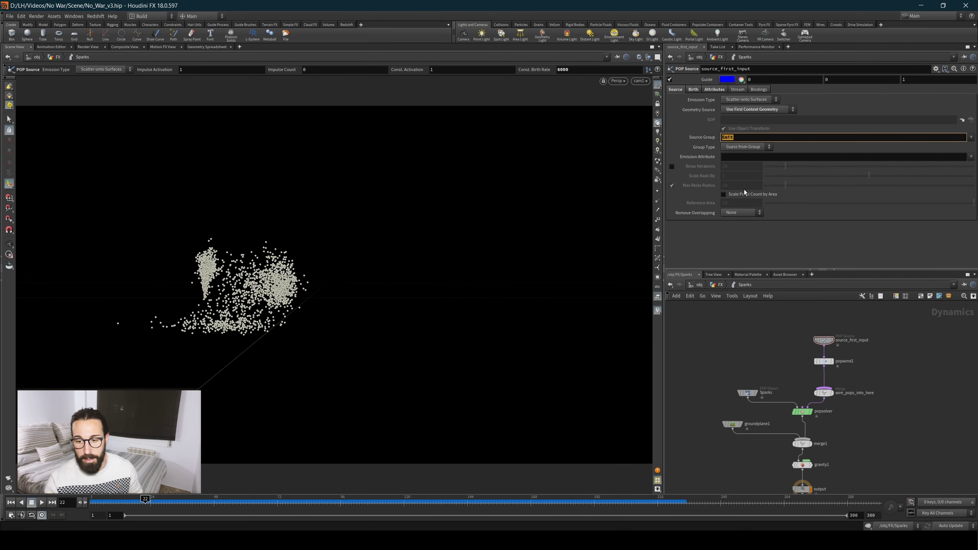
scroll(804, 339, "up", 2)
left_click(824, 358)
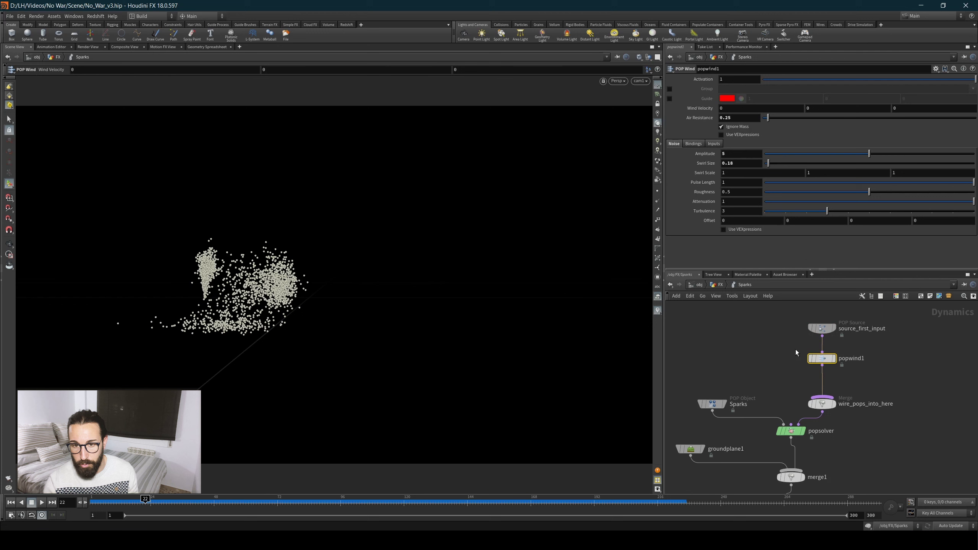
left_click(814, 358)
key("Up")
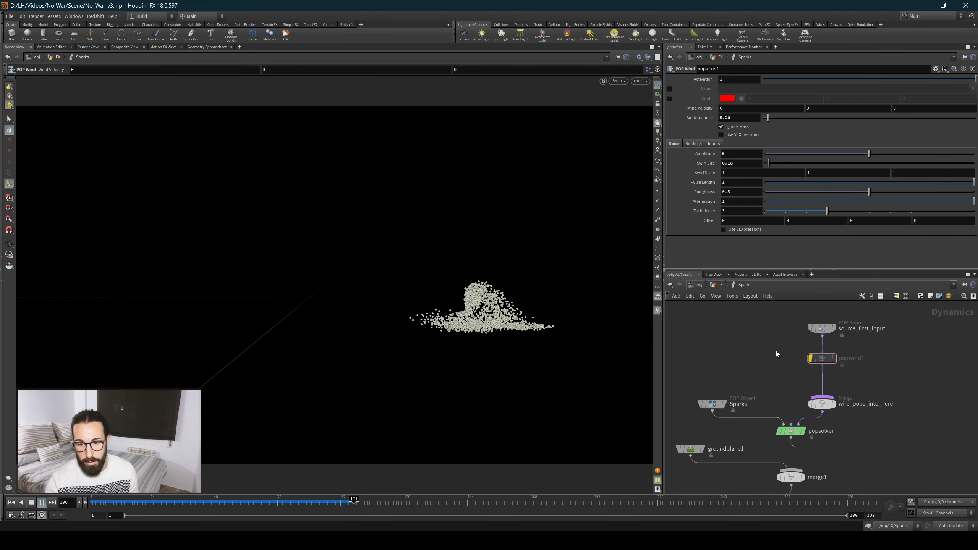
left_click(809, 358)
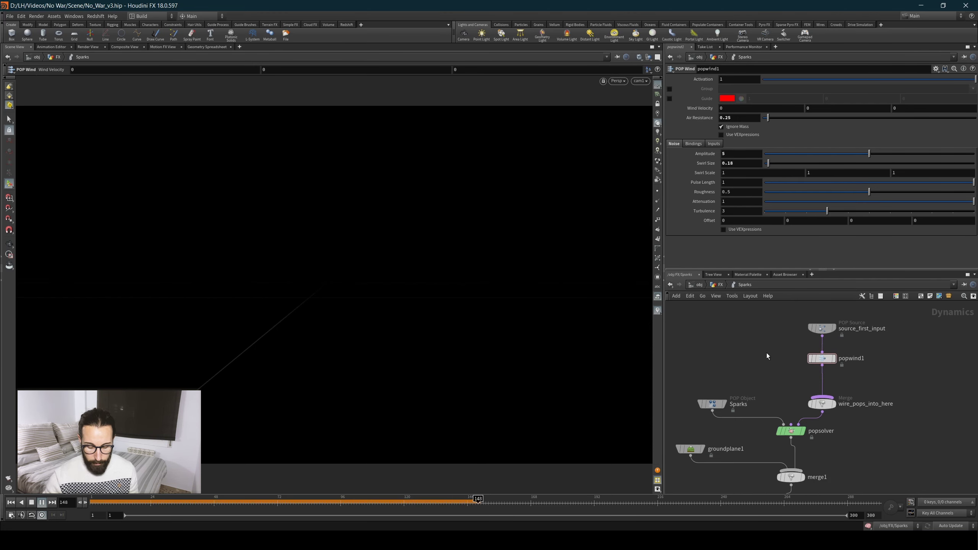
key("ctrl+Up")
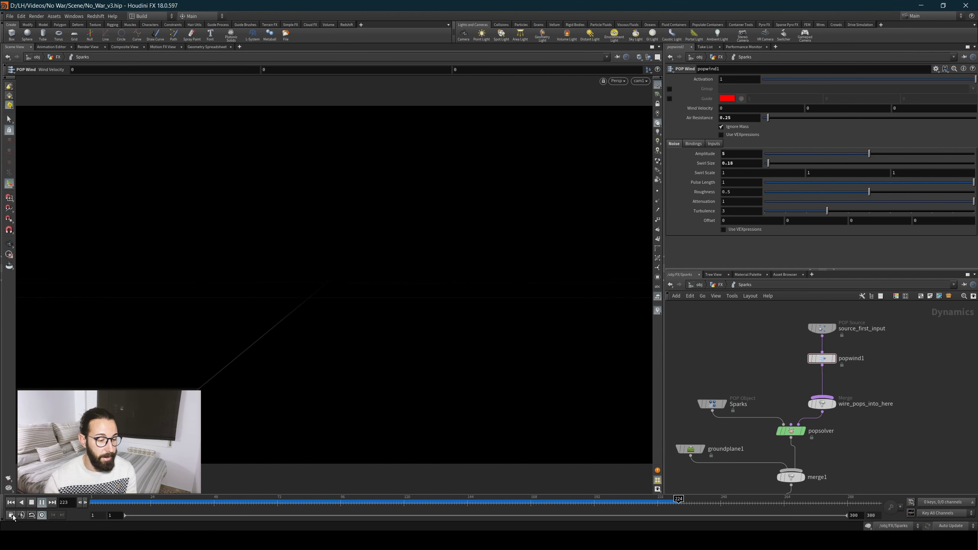
left_click(32, 502)
Inspect the groundplane1 collider and gravity1 force, then return to the FX network.
scroll(781, 364, "down", 2)
scroll(773, 385, "up", 2)
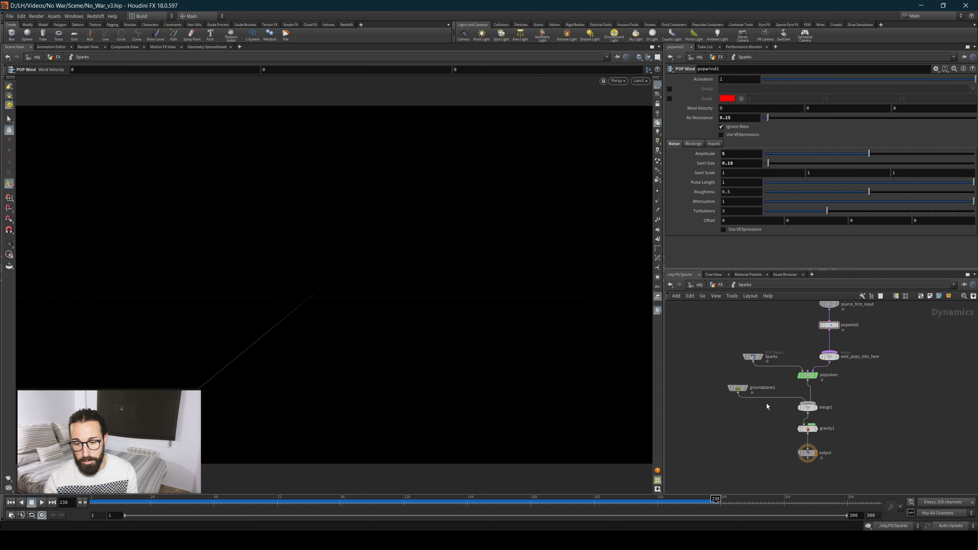
scroll(766, 403, "up", 1)
left_click_drag(677, 344, 750, 412)
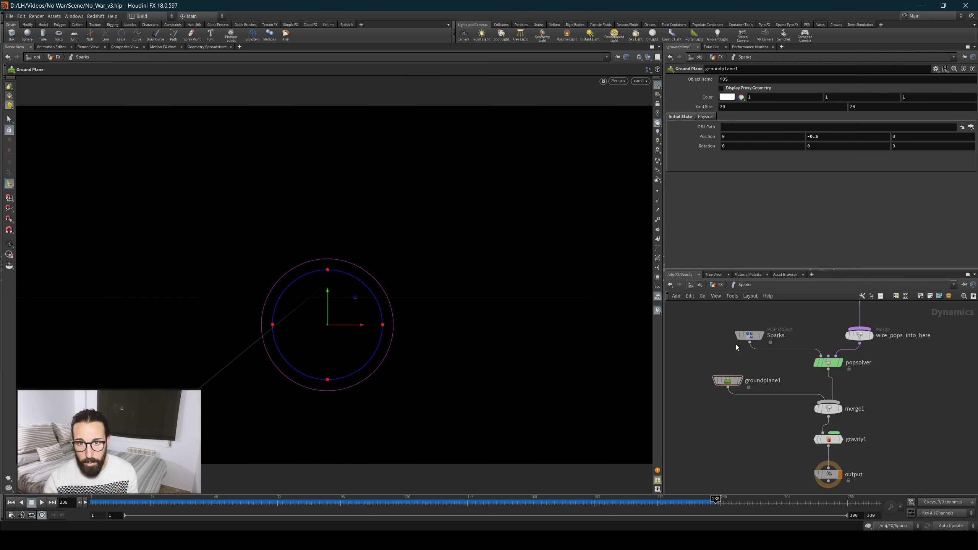
left_click(727, 89)
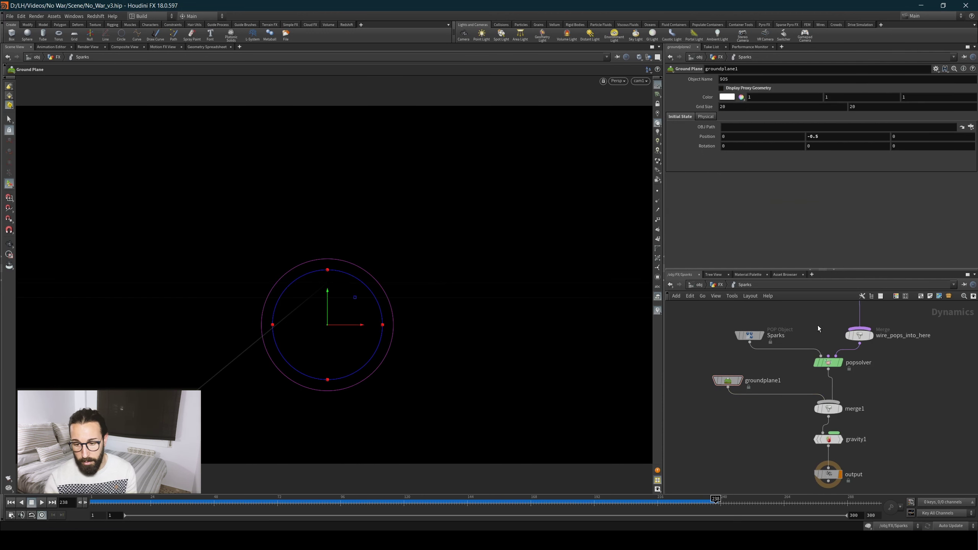
left_click(828, 440)
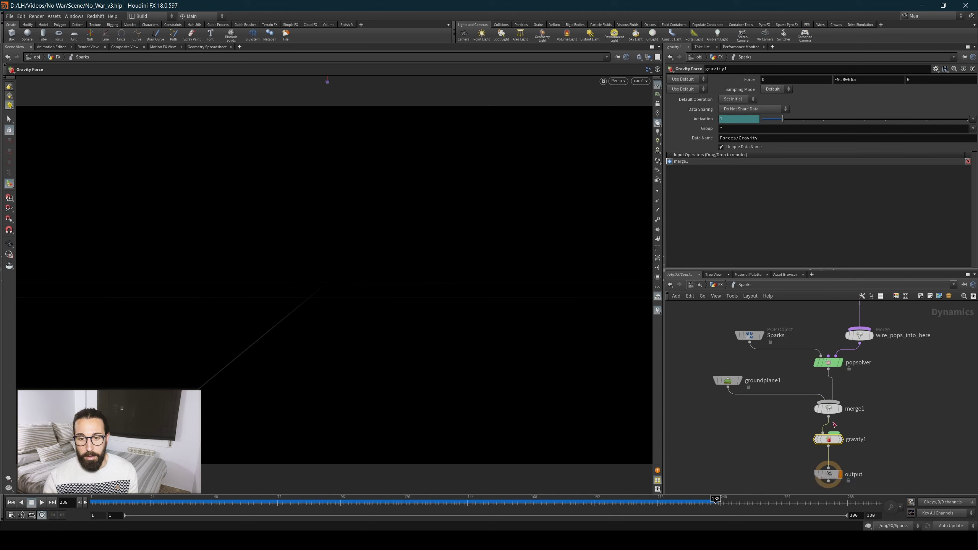
left_click(719, 285)
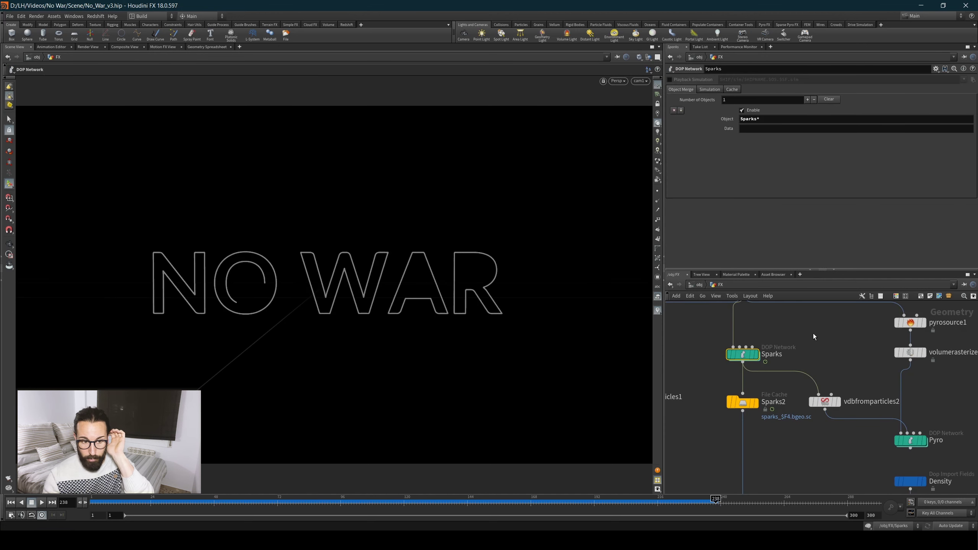
Display and play back the cached Sparks2 particles in the viewport.
middle_click_drag(763, 437, 786, 436)
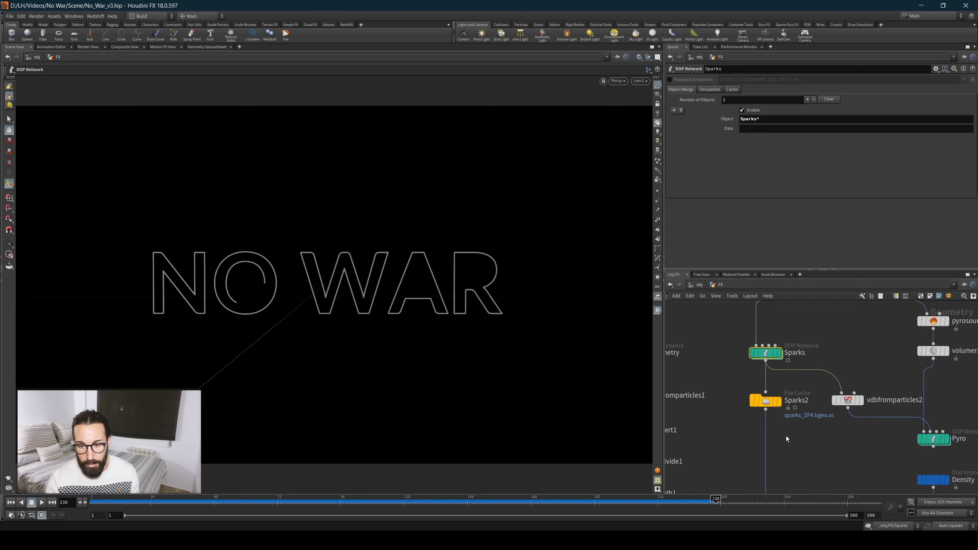
key("r")
left_click(768, 402)
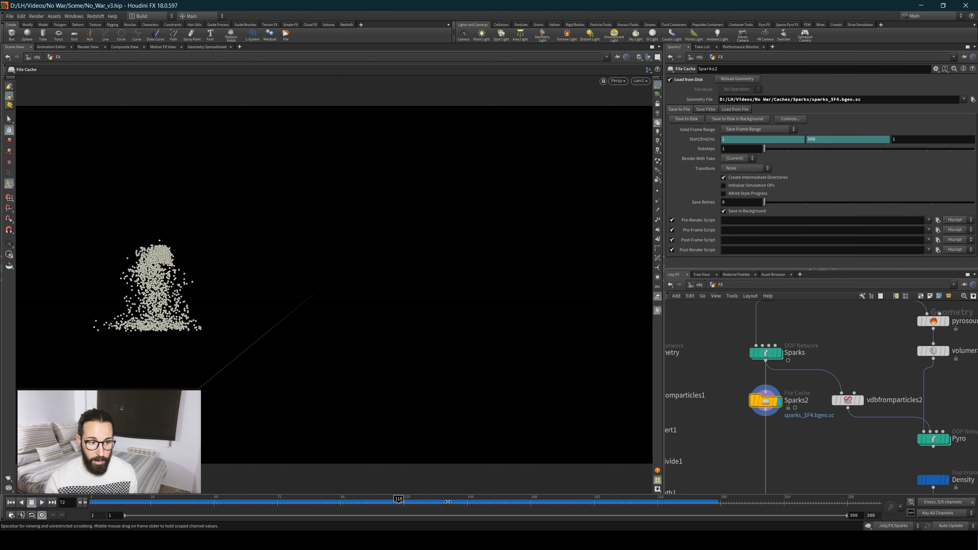
scroll(720, 431, "down", 3)
middle_click_drag(735, 426, 768, 402)
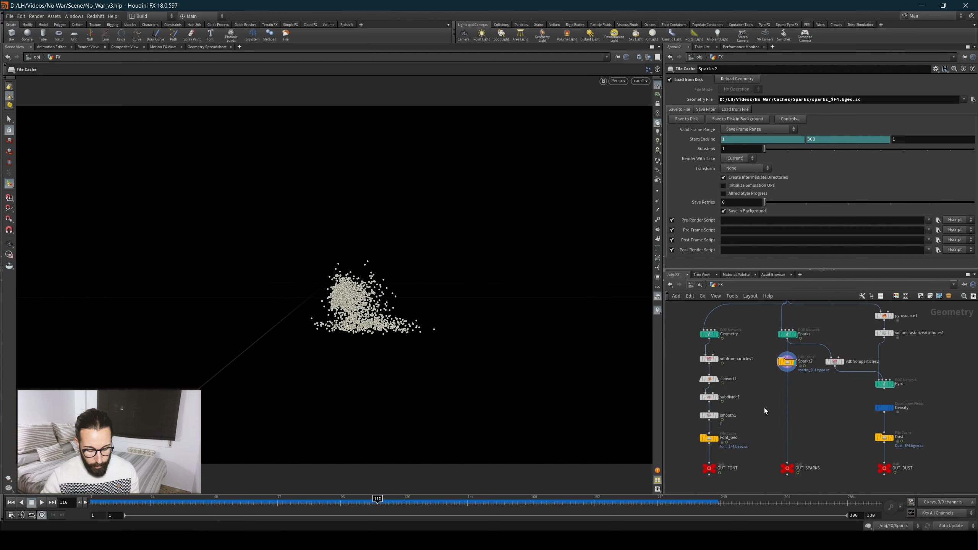
Add a merge node below the caches and wire Font_Geo into it.
key("Tab")
key("Escape")
key("Tab")
type("merge")
key("Return")
left_click(760, 449)
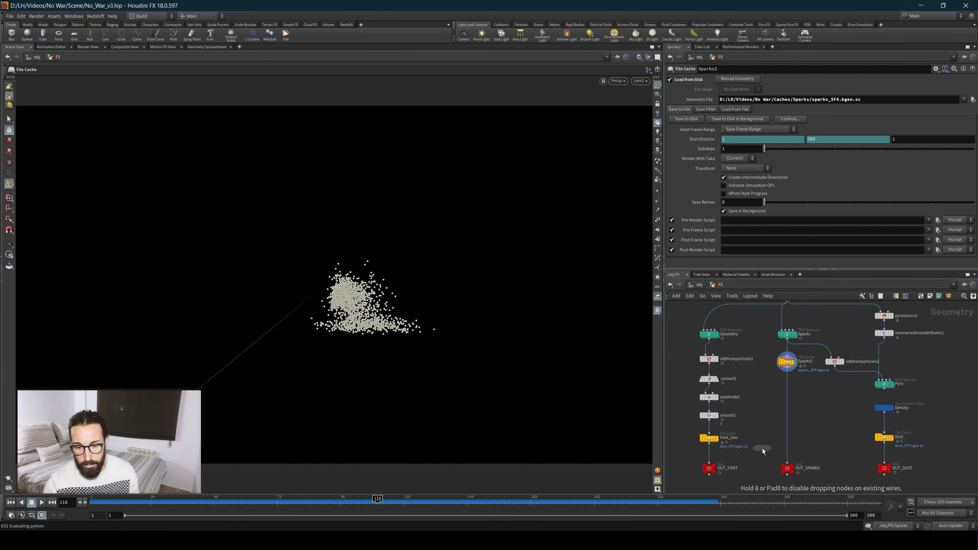
scroll(761, 449, "up", 2)
left_click(764, 450)
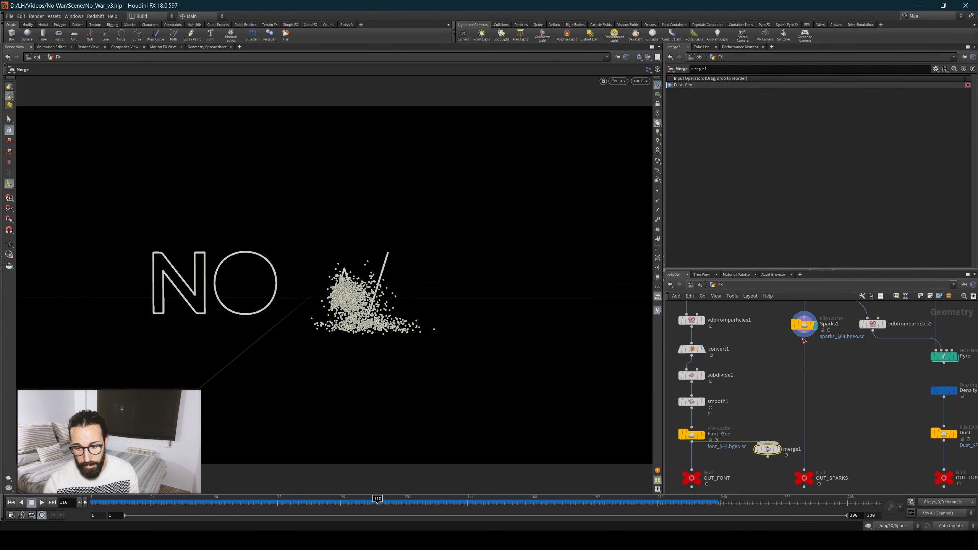
Wire Sparks2 into merge1 and play the spark animation from the start.
left_click_drag(804, 338, 767, 443)
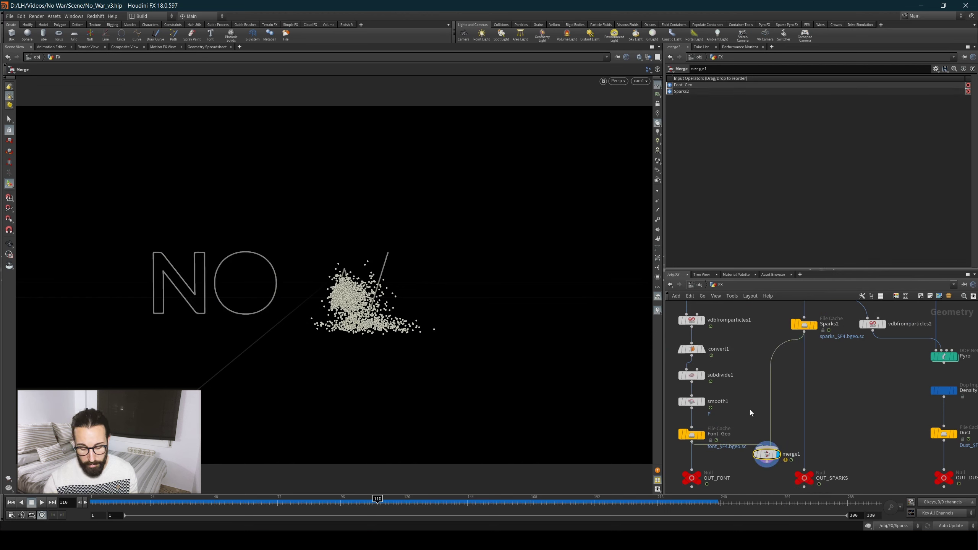
key("ctrl+Left")
key("Up")
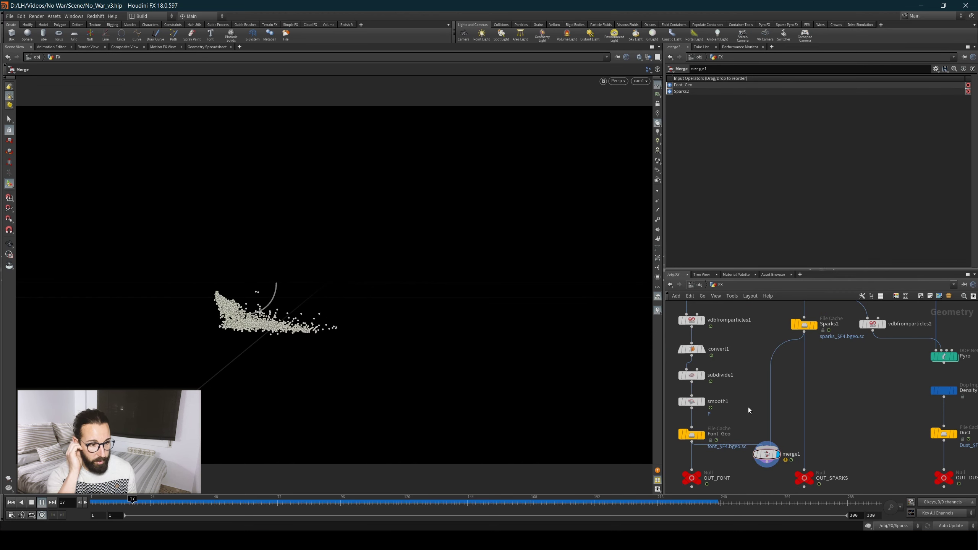
scroll(747, 404, "up", 1)
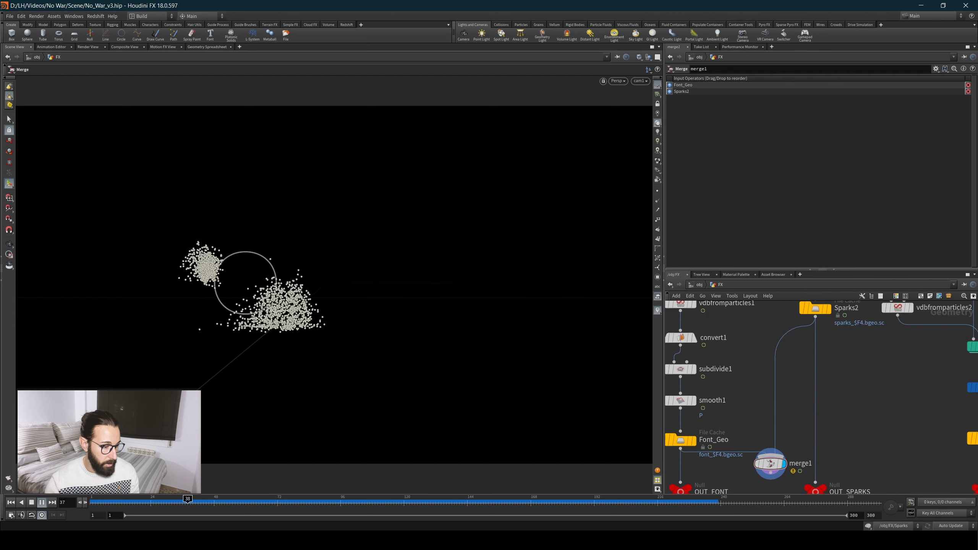
Shrink the viewport's geometry point size to 1.67.
key("d")
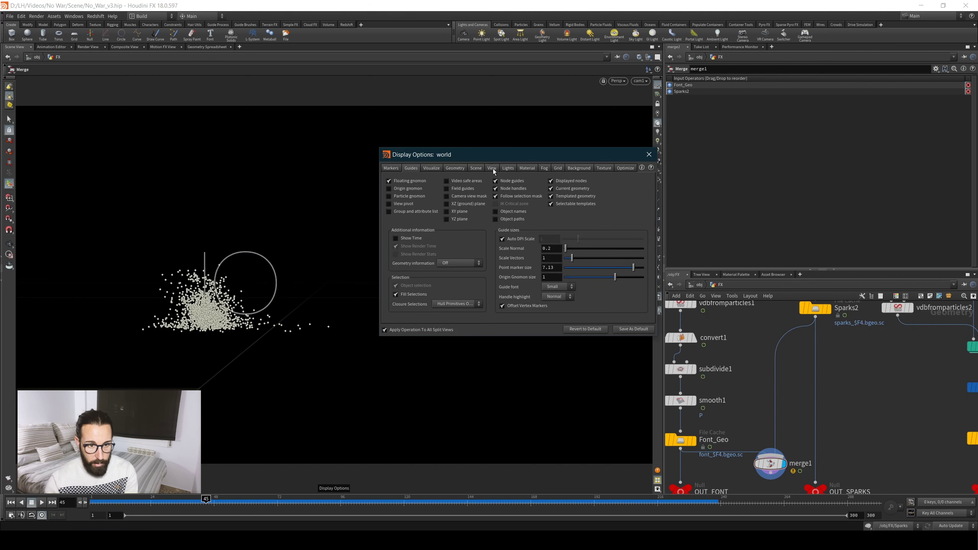
left_click(455, 171)
left_click_drag(452, 278, 442, 278)
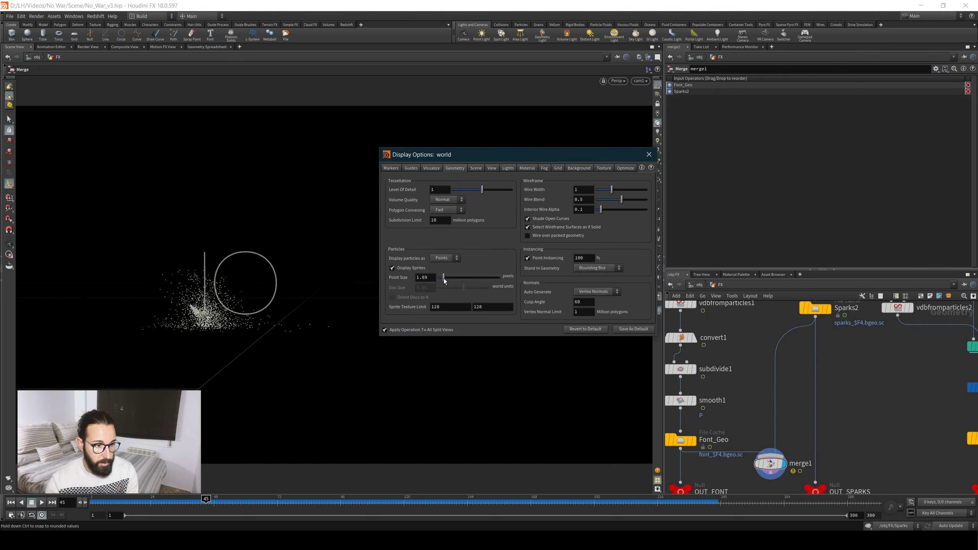
left_click(648, 154)
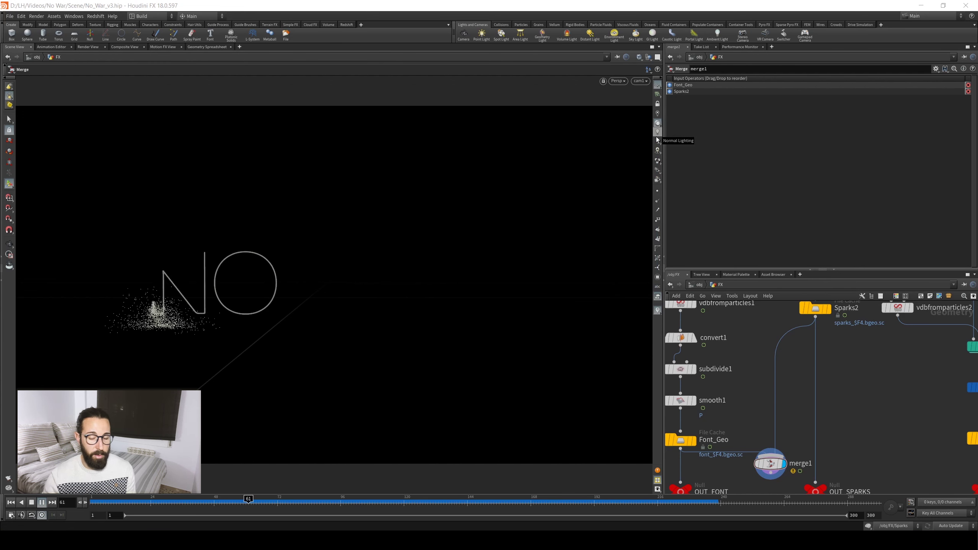
Stop playback, select the Font_Geo cache, and frame all nodes.
left_click(769, 464)
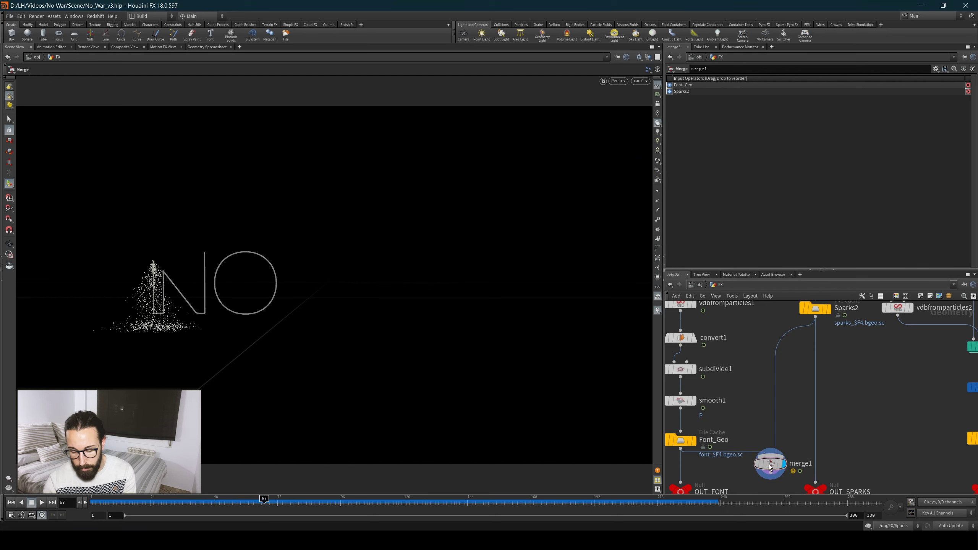
left_click(680, 441)
key("h")
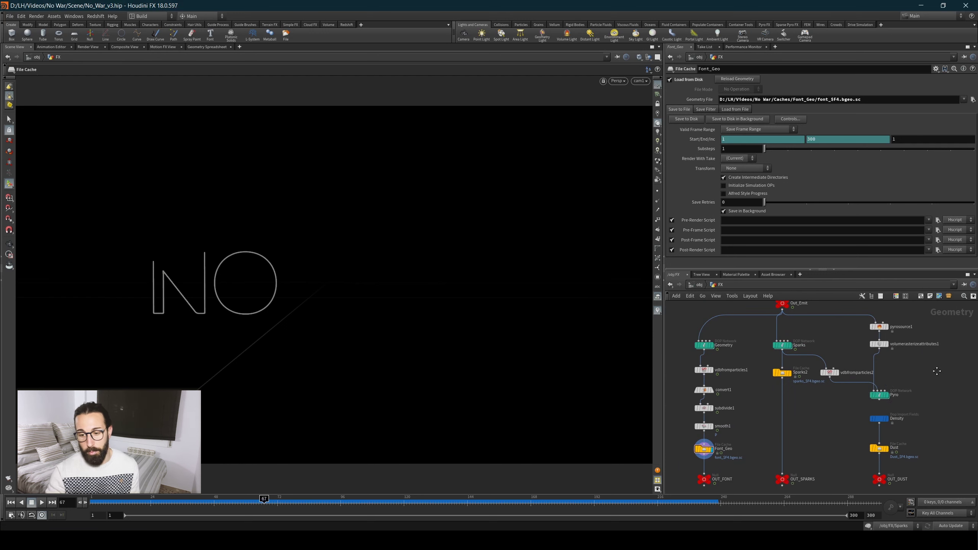
View the Out_Emit NO WAR output, then open pyrosource1 and select its Emit group name.
scroll(875, 353, "up", 3)
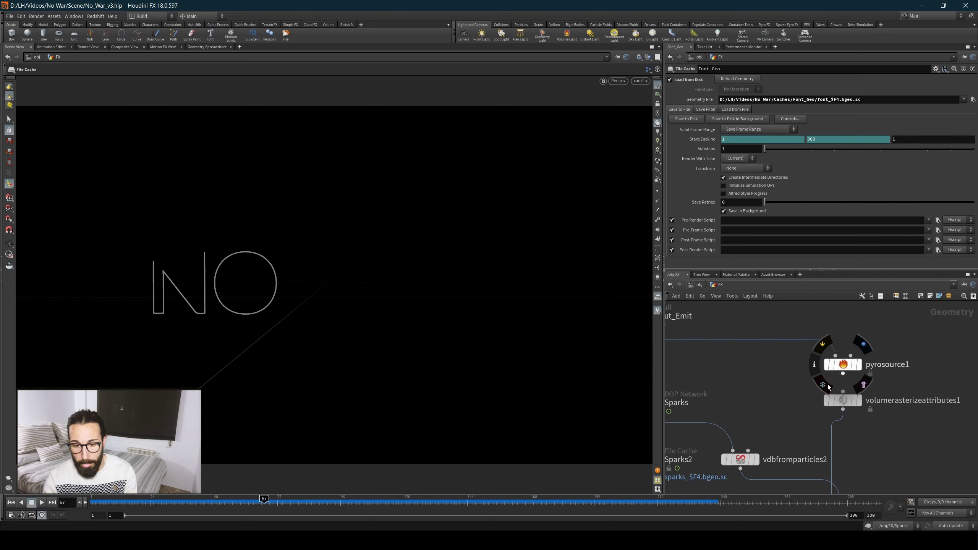
scroll(827, 383, "down", 3)
left_click(734, 334)
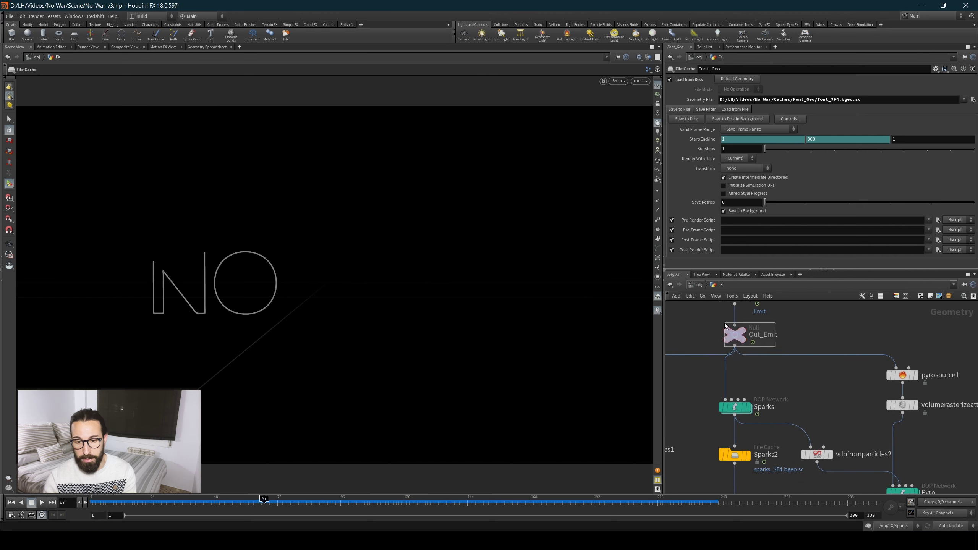
middle_click_drag(853, 396, 816, 392)
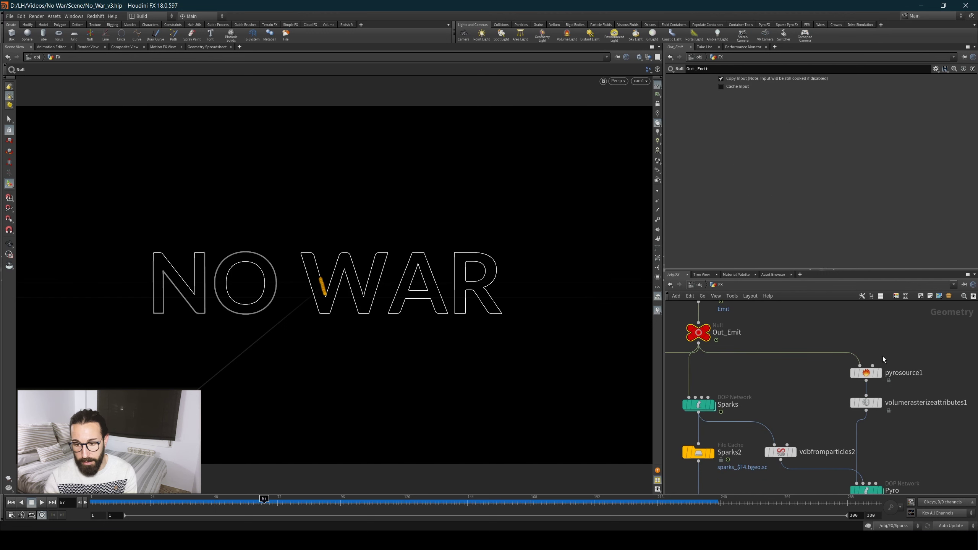
left_click(880, 377)
left_click_drag(745, 81, 707, 80)
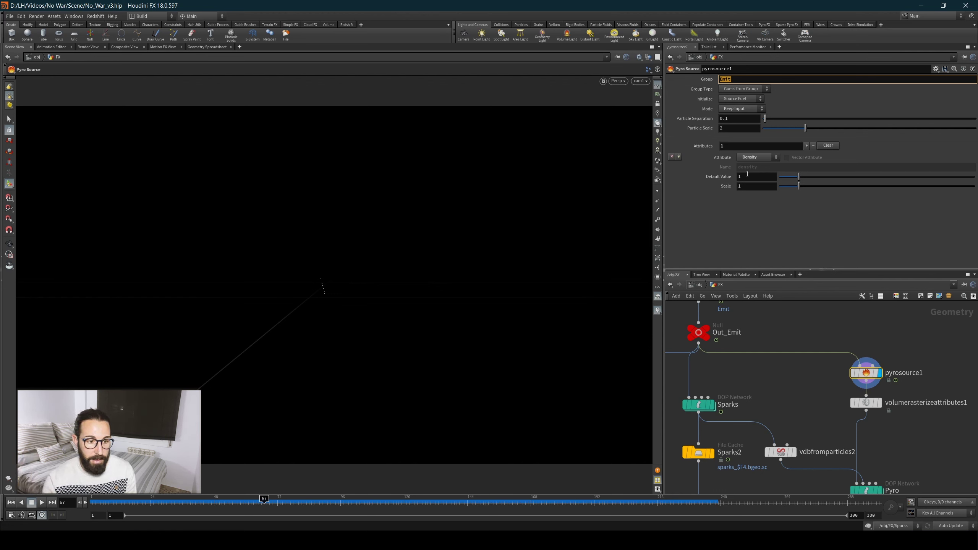
Cancel the group edit and display volumerasterizeattributes1's density volume and its settings.
type("d")
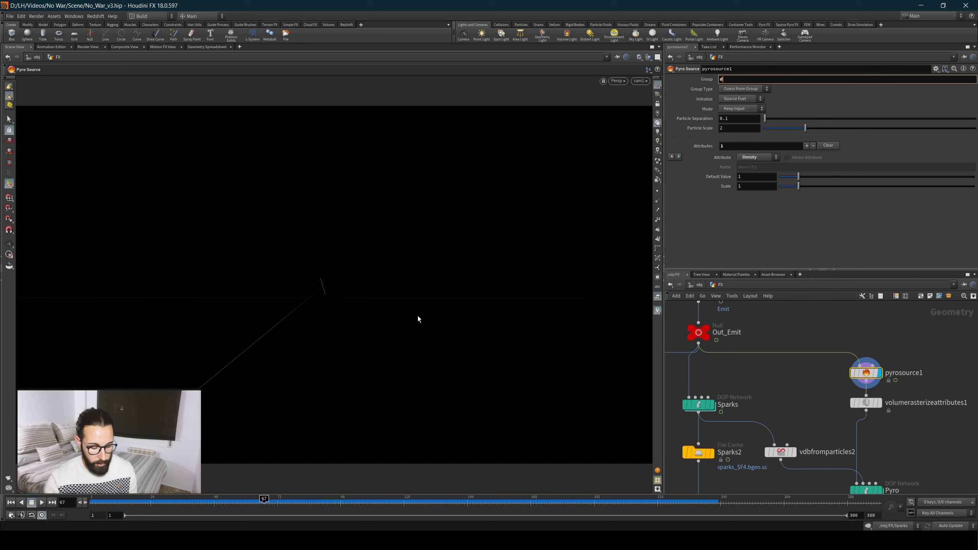
key("ctrl+z")
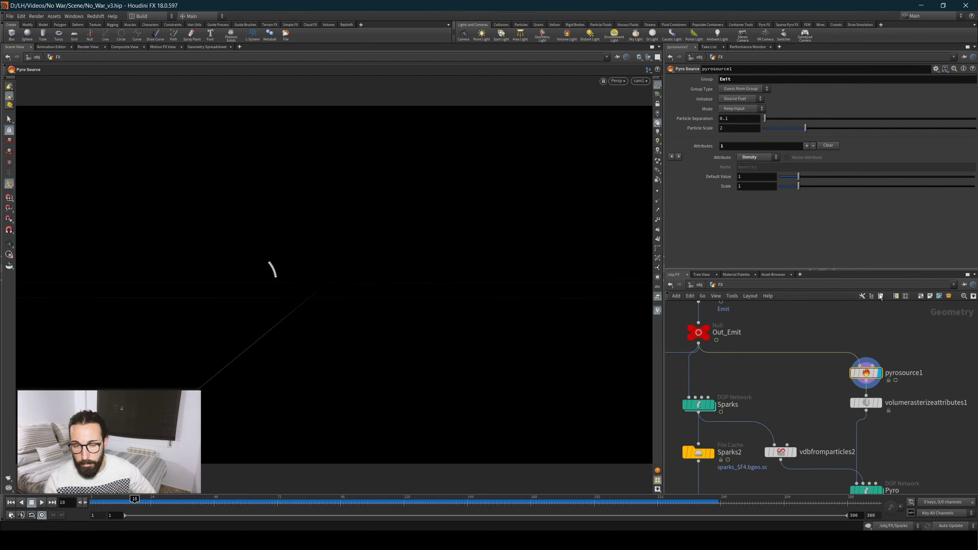
left_click(879, 402)
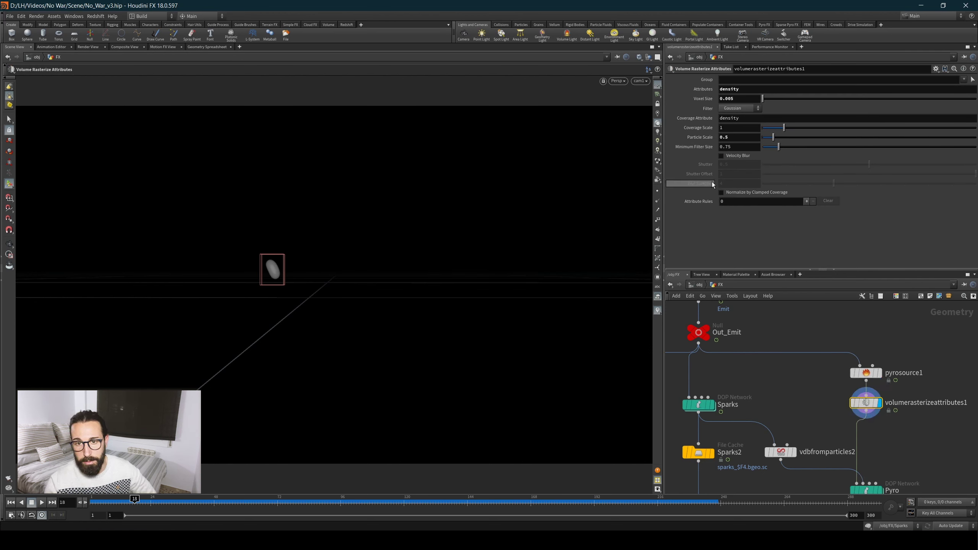
double_click(729, 89)
left_click(739, 100)
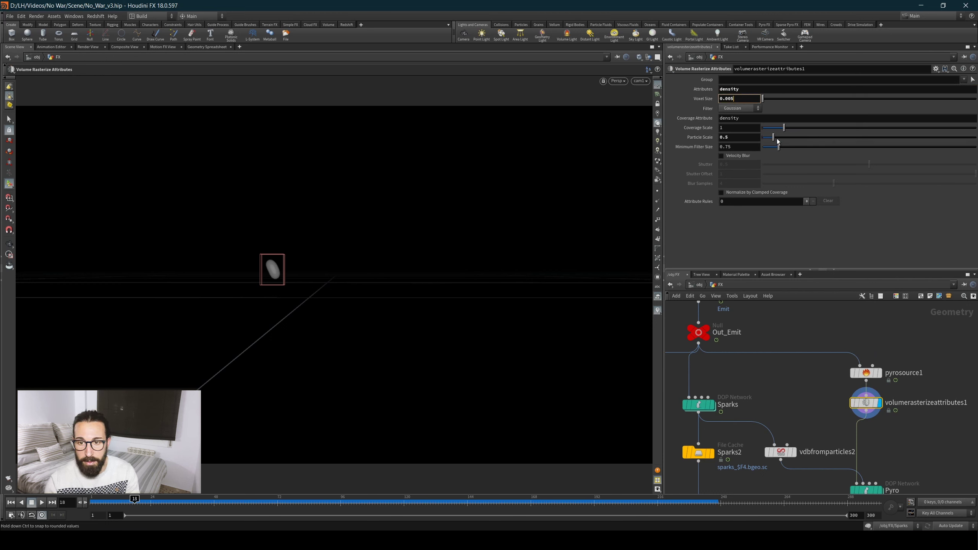
Try a larger Particle Scale, undo it back to 0.5, and select vdbfromparticles1.
left_click_drag(775, 139, 784, 139)
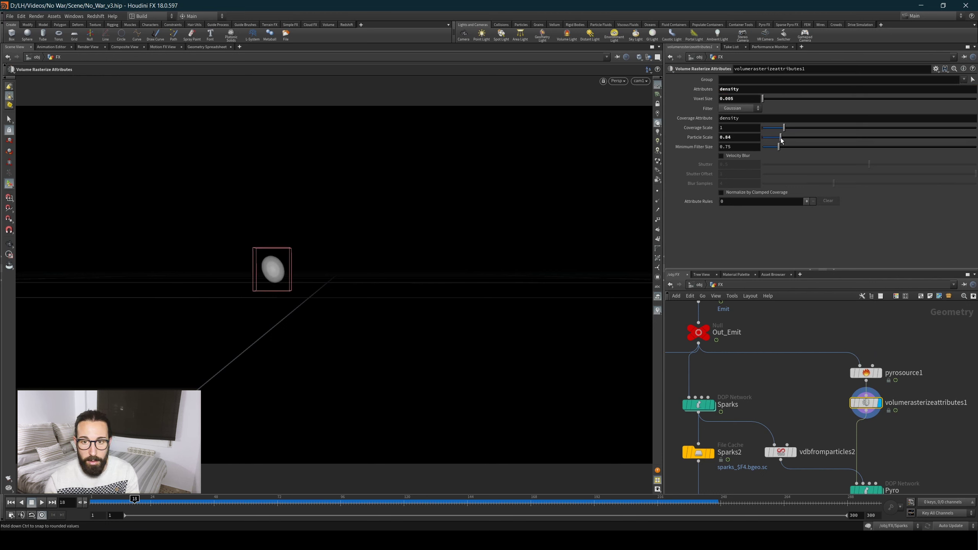
key("ctrl+z")
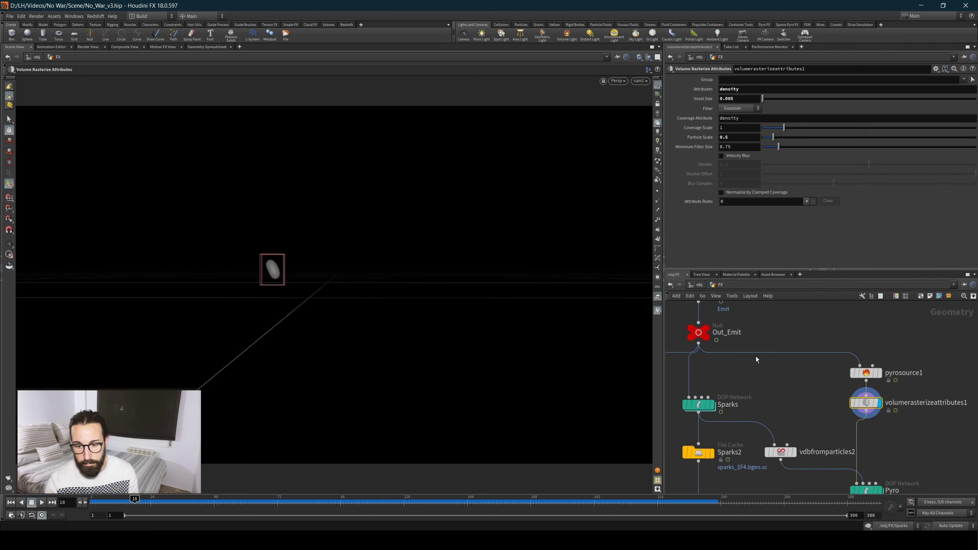
middle_click_drag(678, 398, 824, 366)
left_click(757, 415)
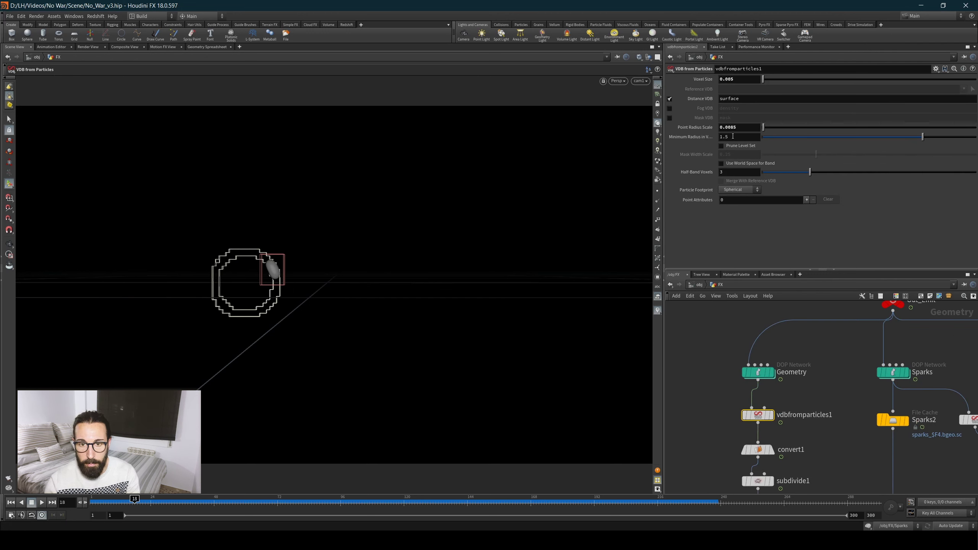
middle_click_drag(874, 366, 735, 370)
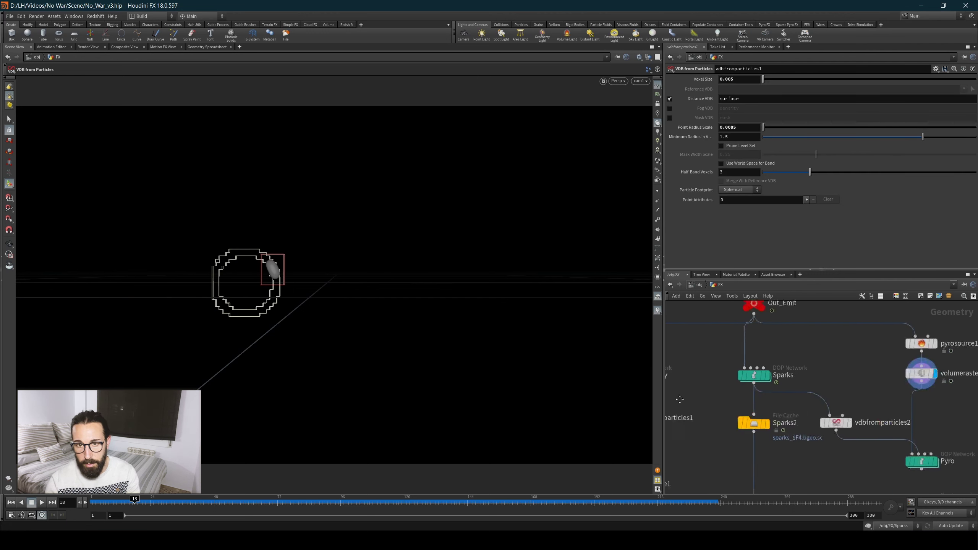
middle_click_drag(831, 371, 729, 374)
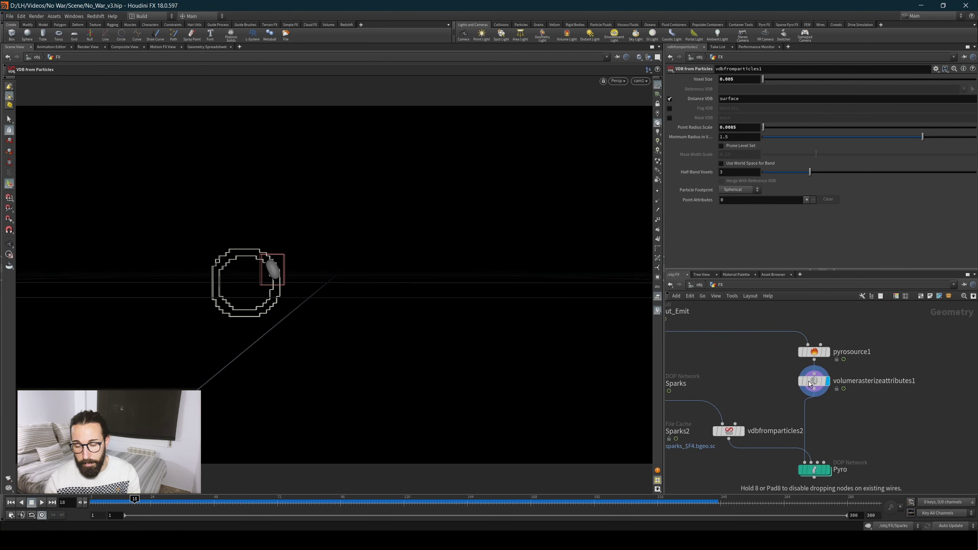
middle_click_drag(762, 381, 840, 349)
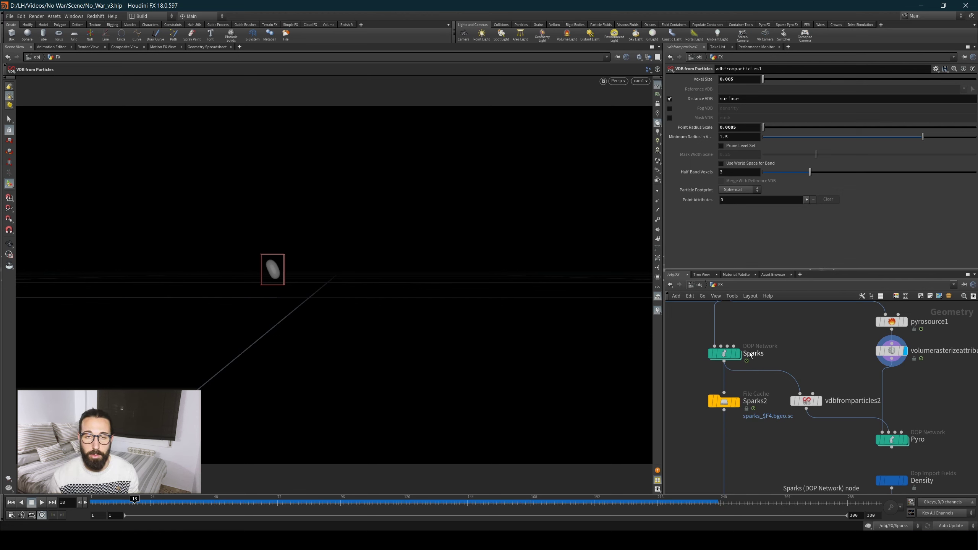
mouse_move(724, 353)
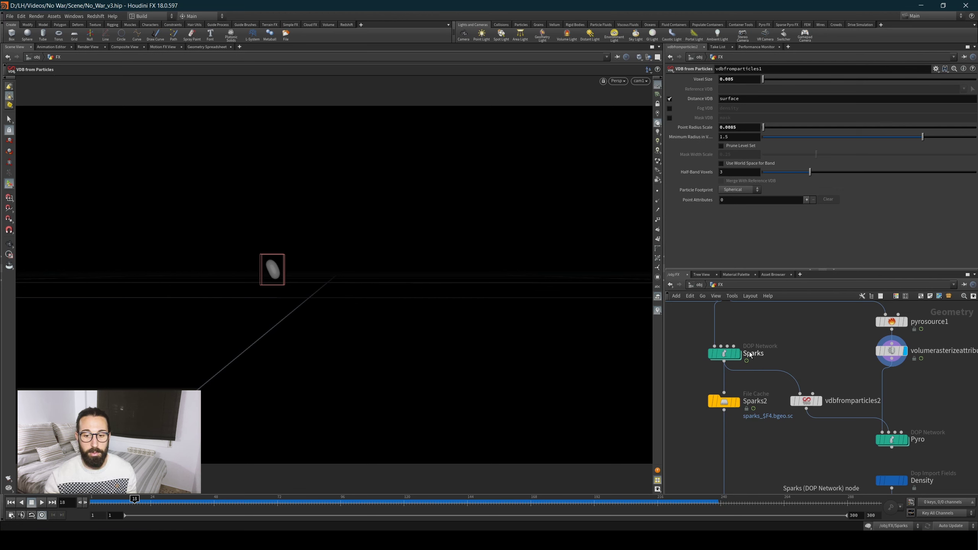
Display vdbfromparticles2, add a velocity-type VDB 'v' from the v attribute, and check its info.
left_click(737, 354)
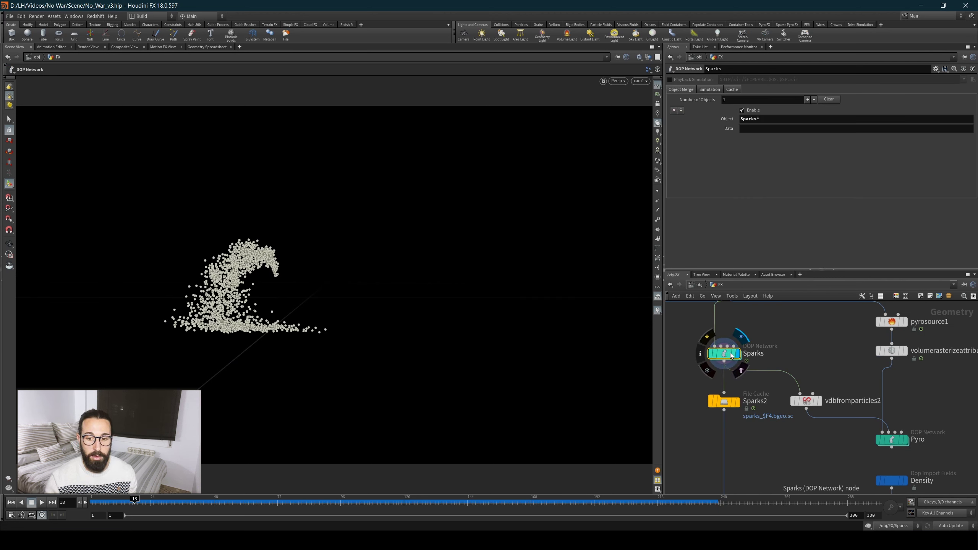
left_click(811, 402)
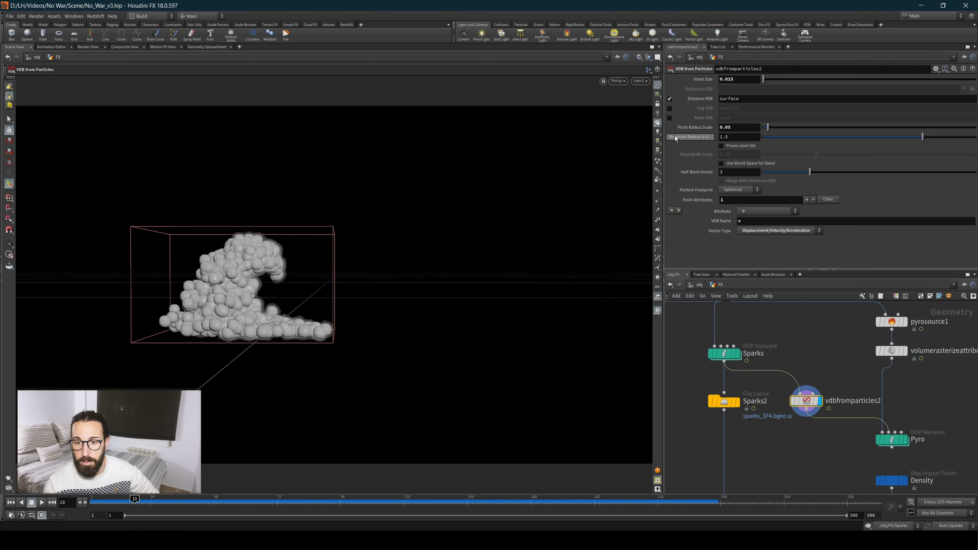
left_click(762, 212)
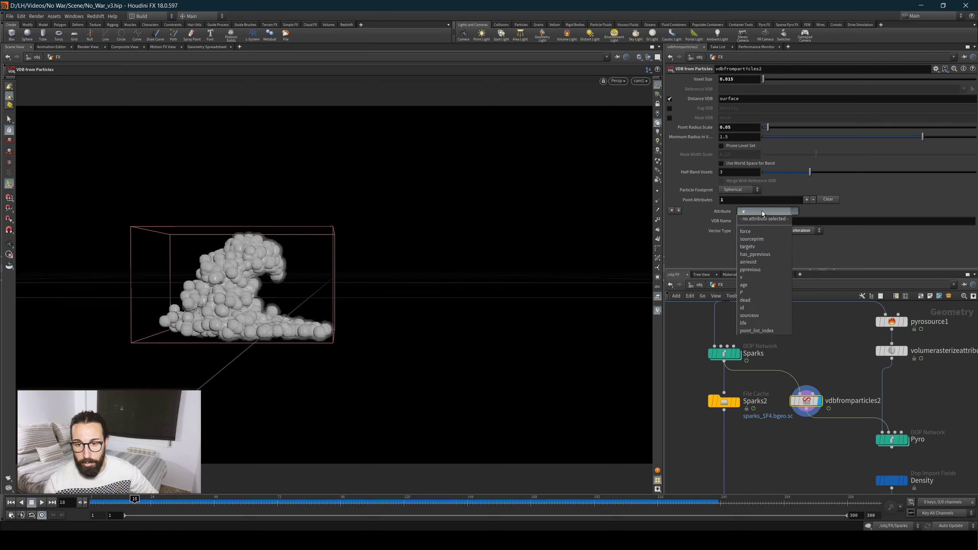
left_click(762, 213)
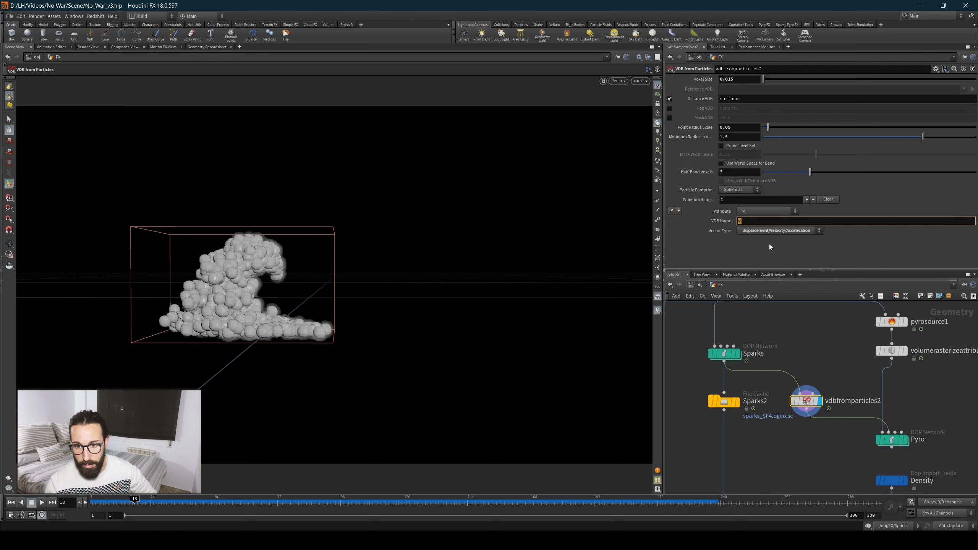
left_click(783, 230)
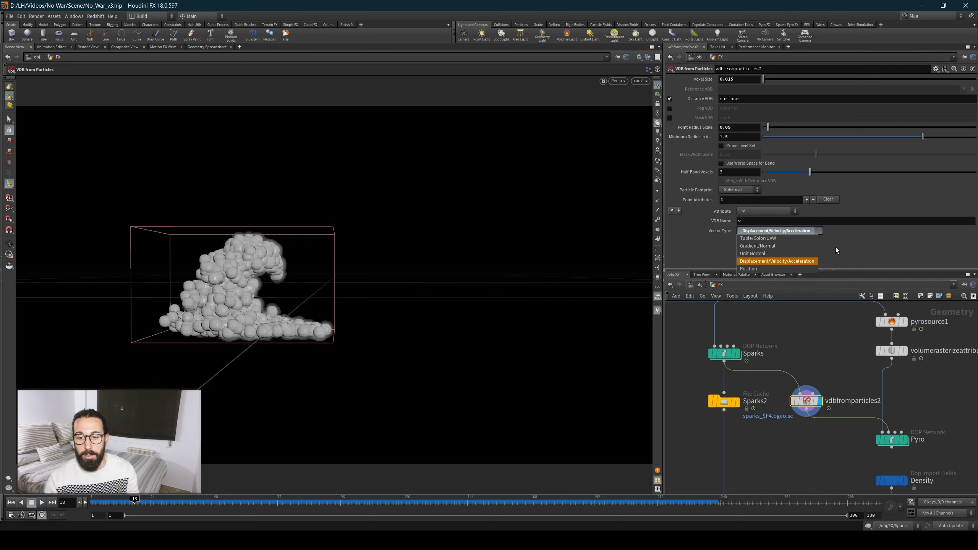
left_click(781, 403)
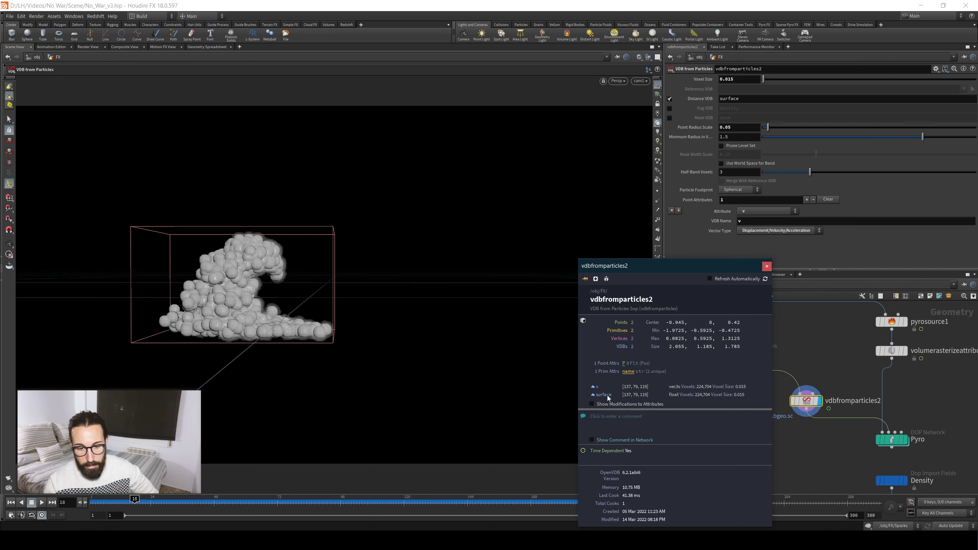
left_click(767, 266)
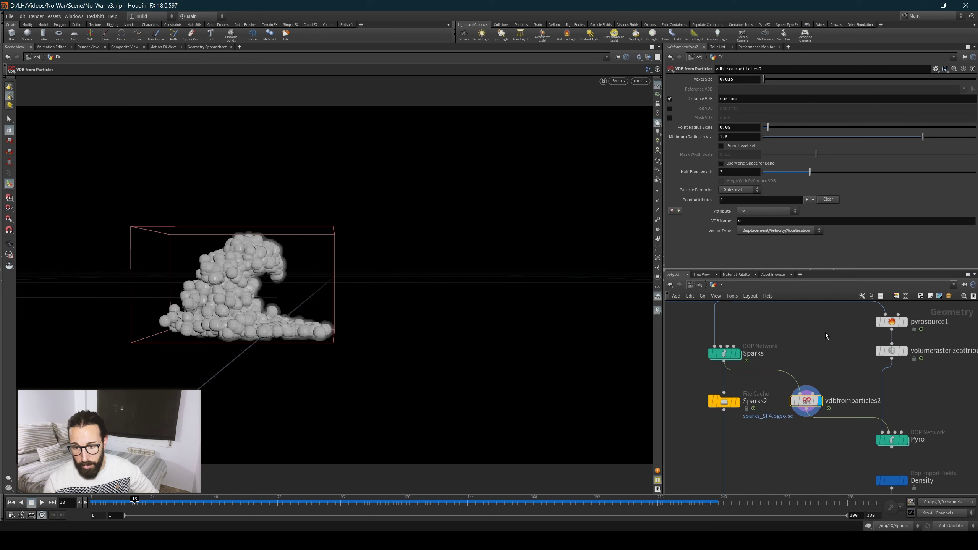
Open the Pyro DOP network and compare the density and Vel volume source settings.
key("ctrl+Up")
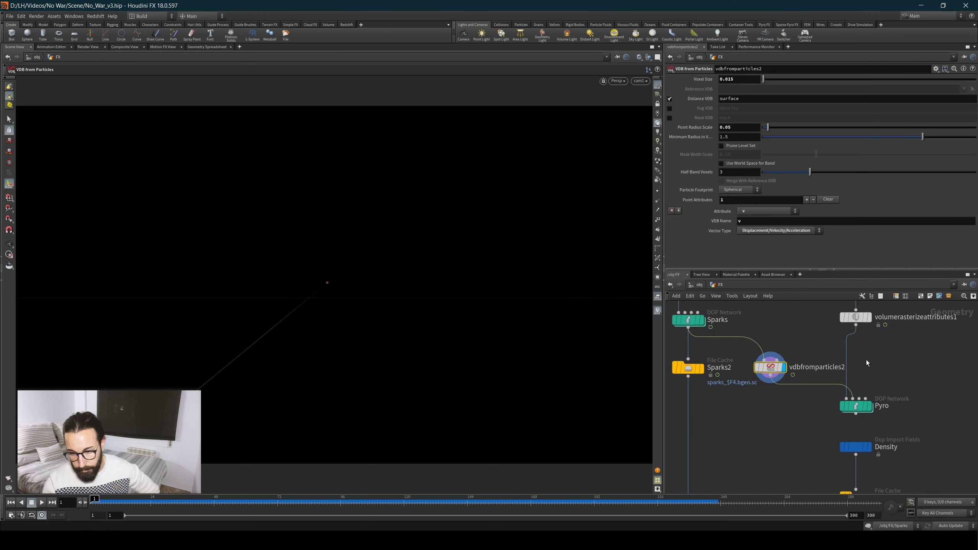
double_click(856, 406)
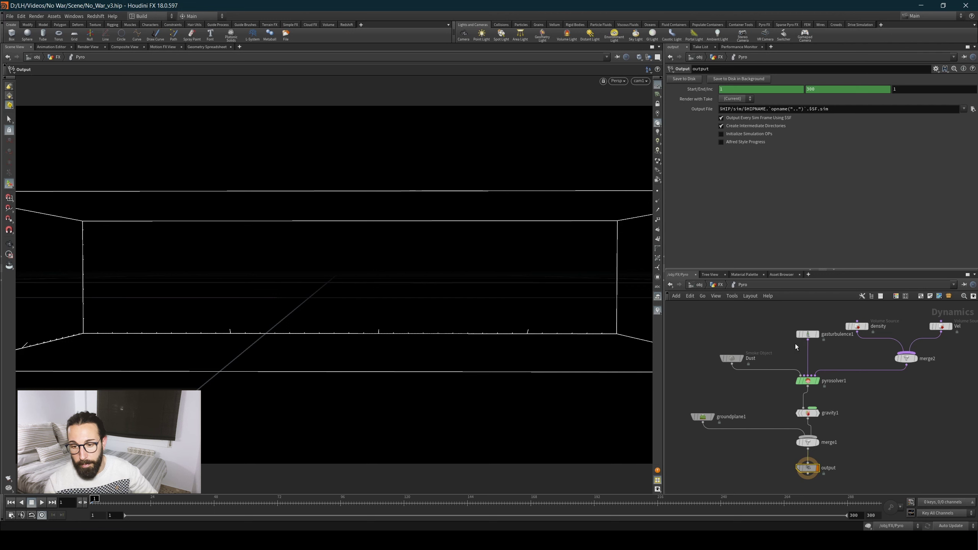
middle_click_drag(839, 355, 776, 370)
left_click_drag(792, 342, 801, 344)
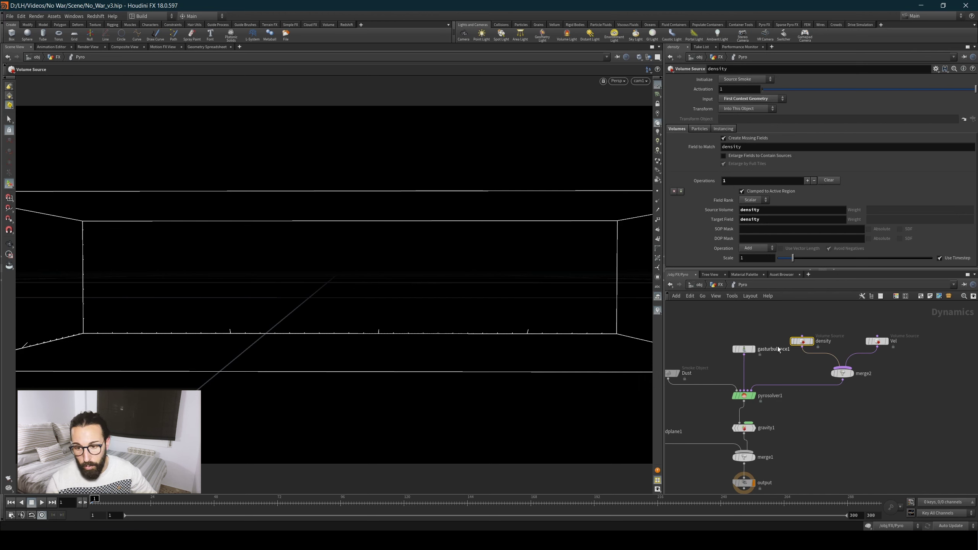
left_click_drag(867, 325, 868, 327)
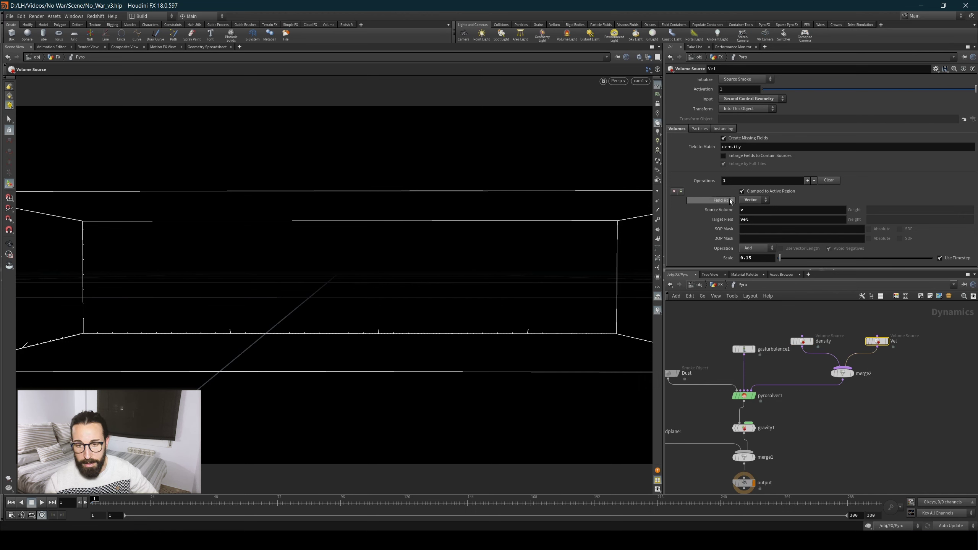
left_click(803, 339)
left_click(752, 200)
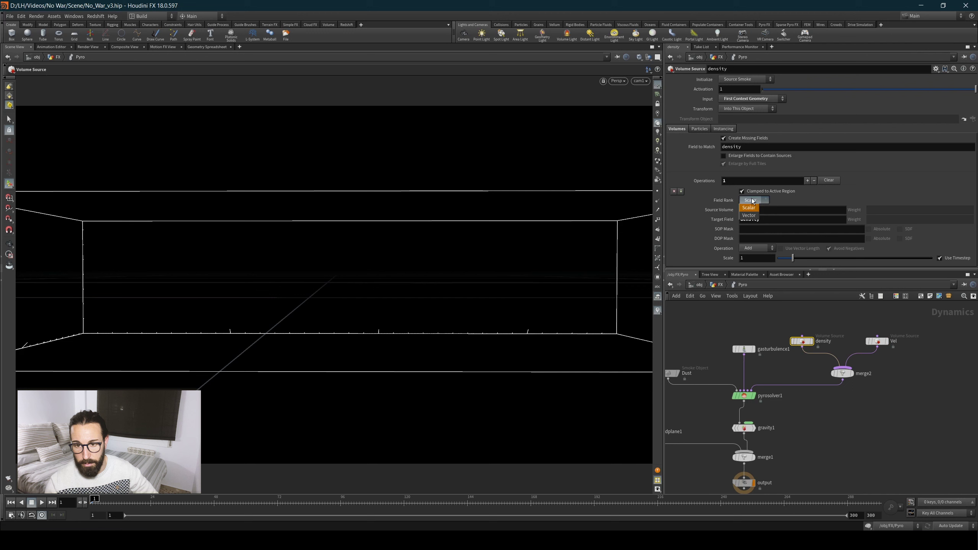
left_click(795, 198)
left_click(877, 341)
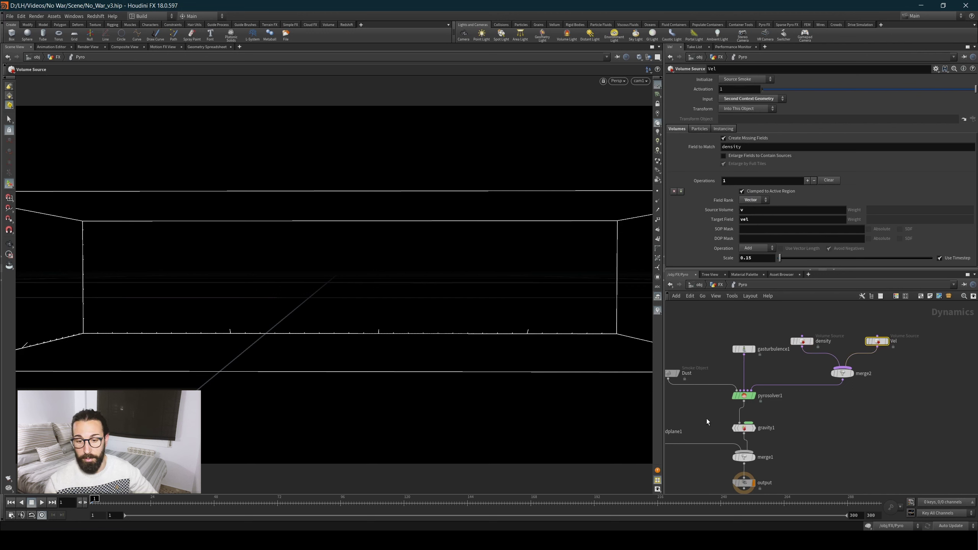
Try a Dust smoke division size of 0.25 and preview the simulation.
middle_click_drag(706, 418, 772, 415)
left_click(724, 374)
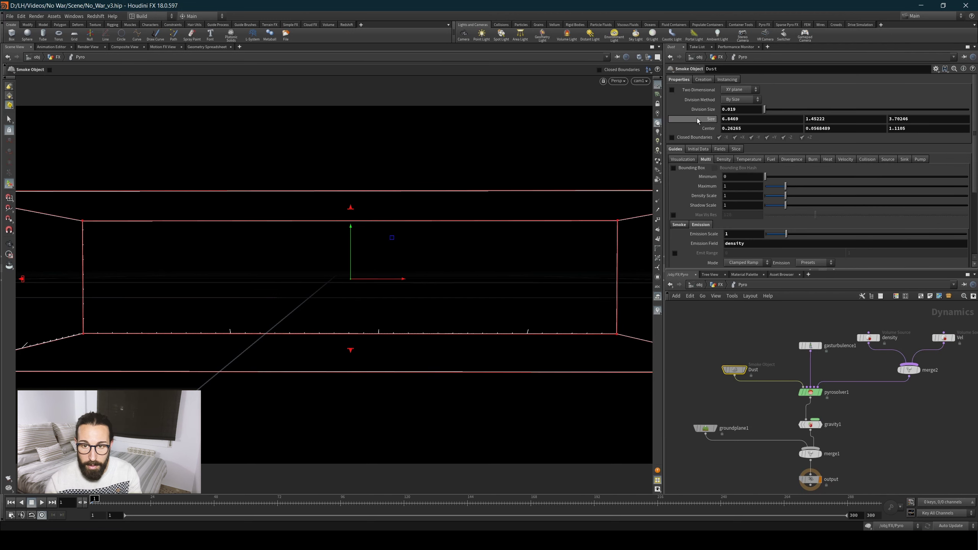
left_click(744, 110)
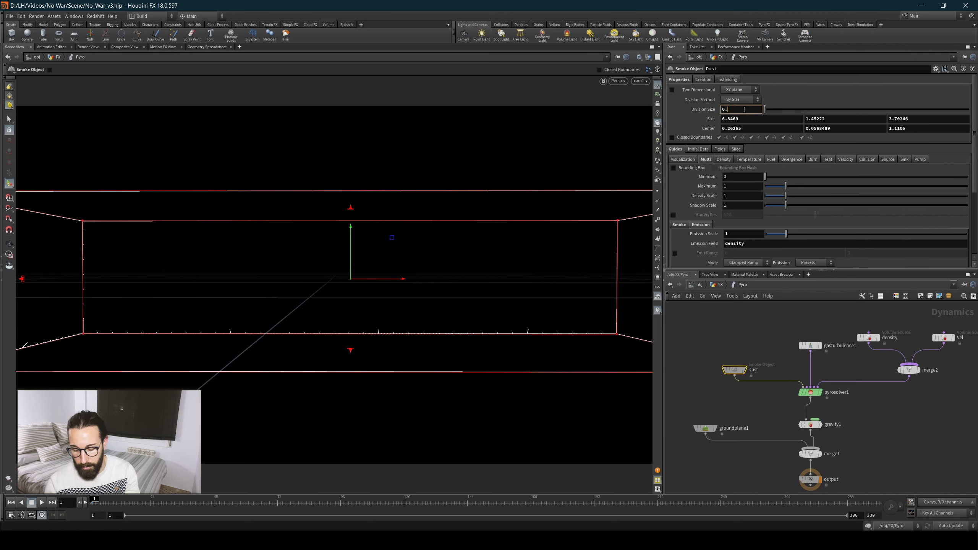
type("25")
key("Return")
left_click(727, 339)
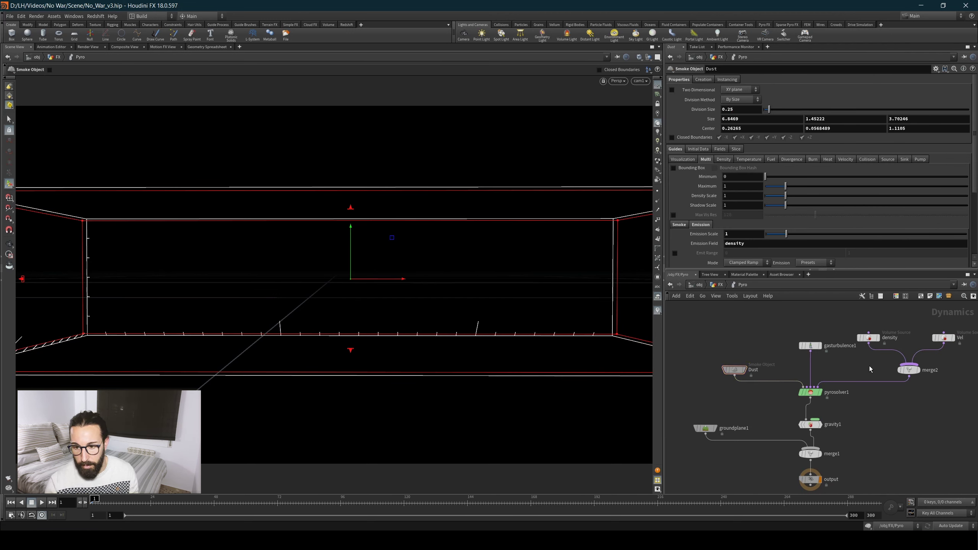
middle_click_drag(878, 357, 834, 359)
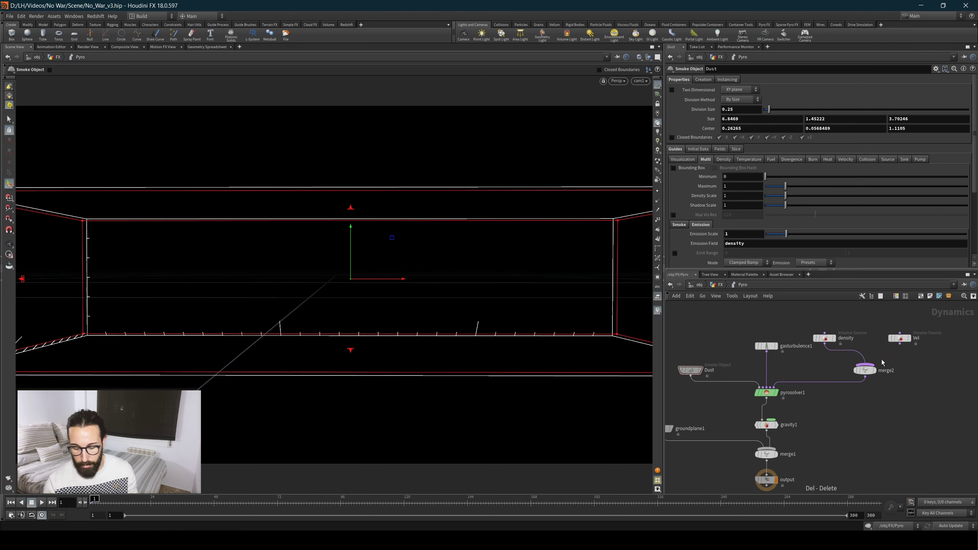
key("Up")
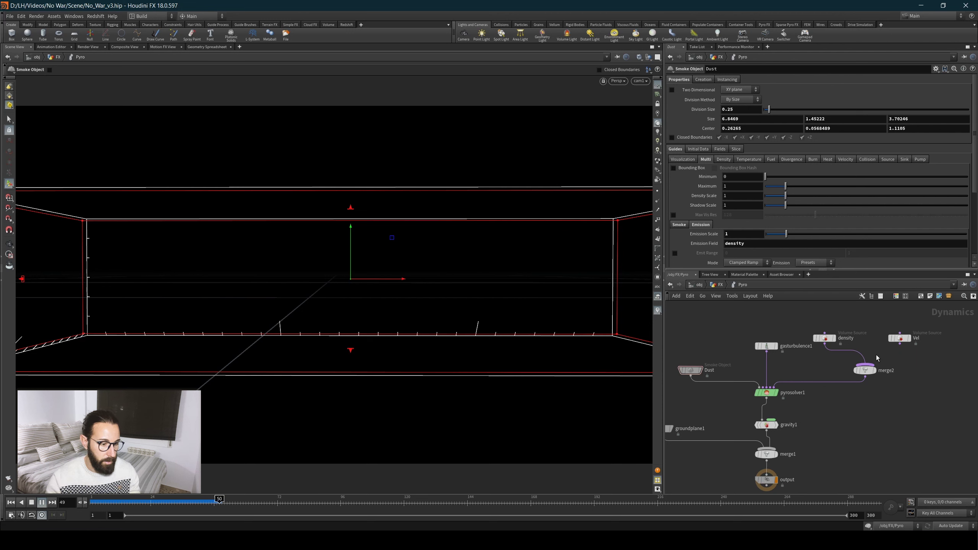
key("Up")
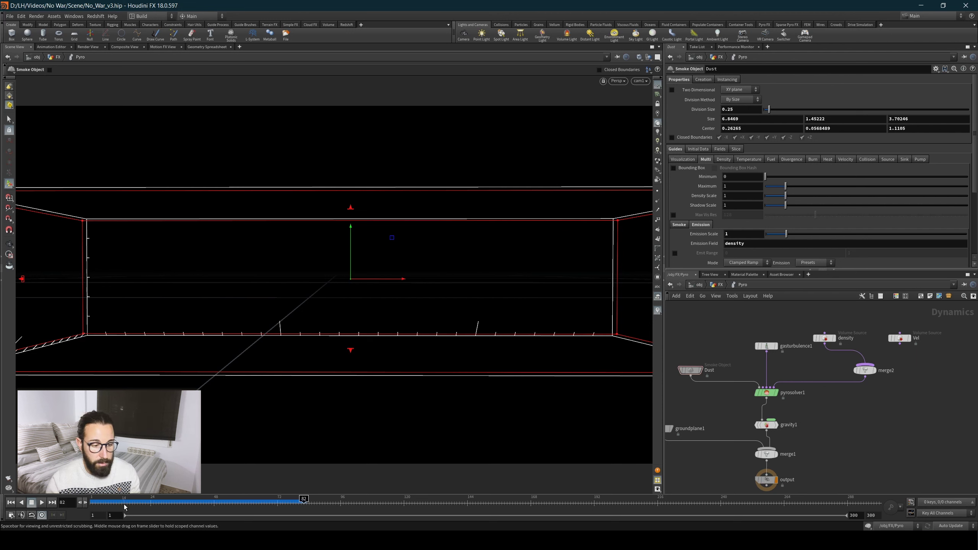
key("ctrl+Up")
Set the Dust smoke division size to 0.1 and play the finer simulation.
double_click(741, 109)
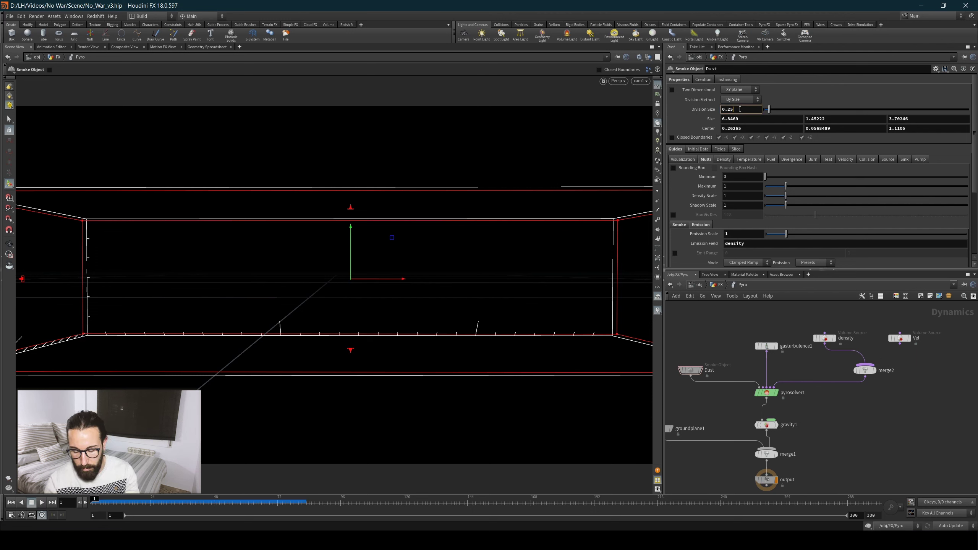
type("0.1")
key("Return")
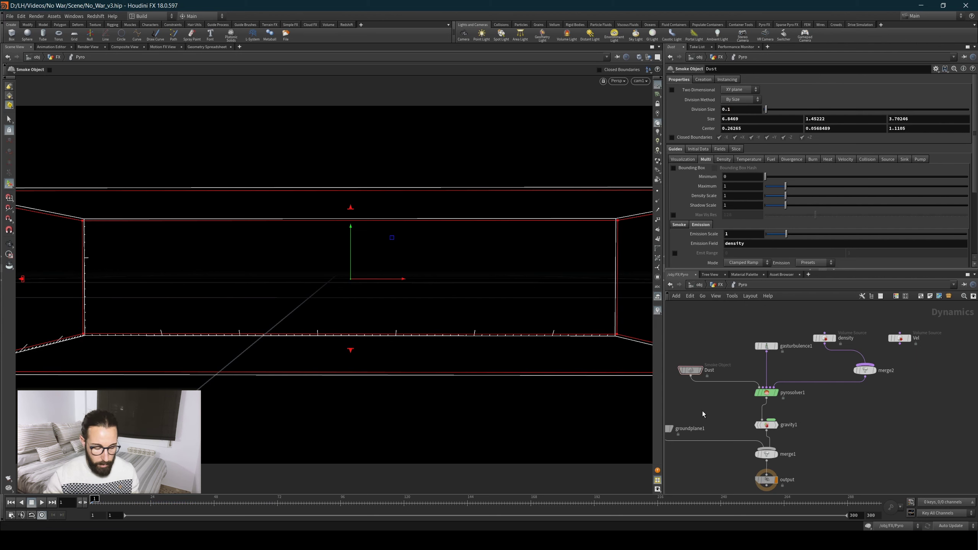
key("Up")
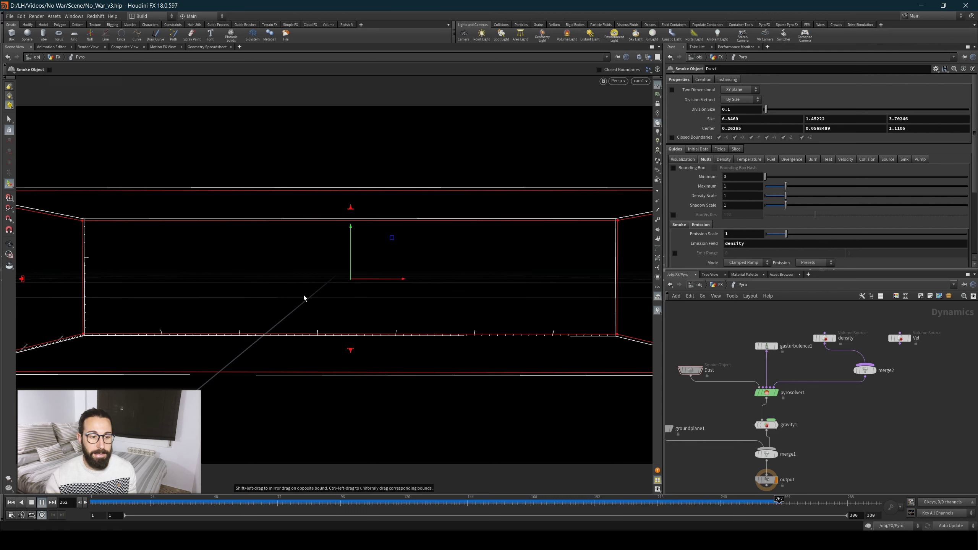
left_click(31, 504)
Wire the Vel volume source into merge2 and replay the simulation from frame 1.
mouse_move(899, 344)
left_mouse_down()
mouse_move(899, 371)
mouse_move(879, 364)
left_mouse_up()
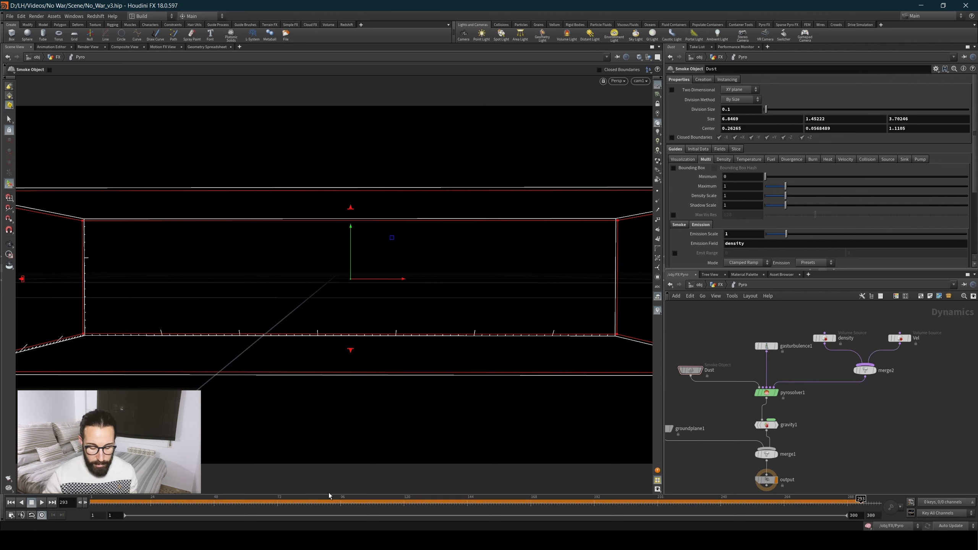
key("Up")
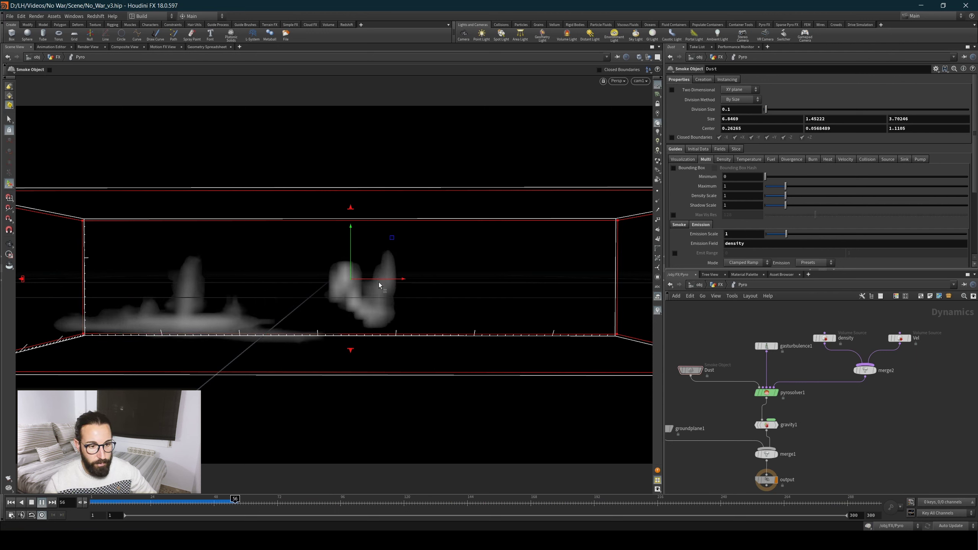
key("ctrl+Up")
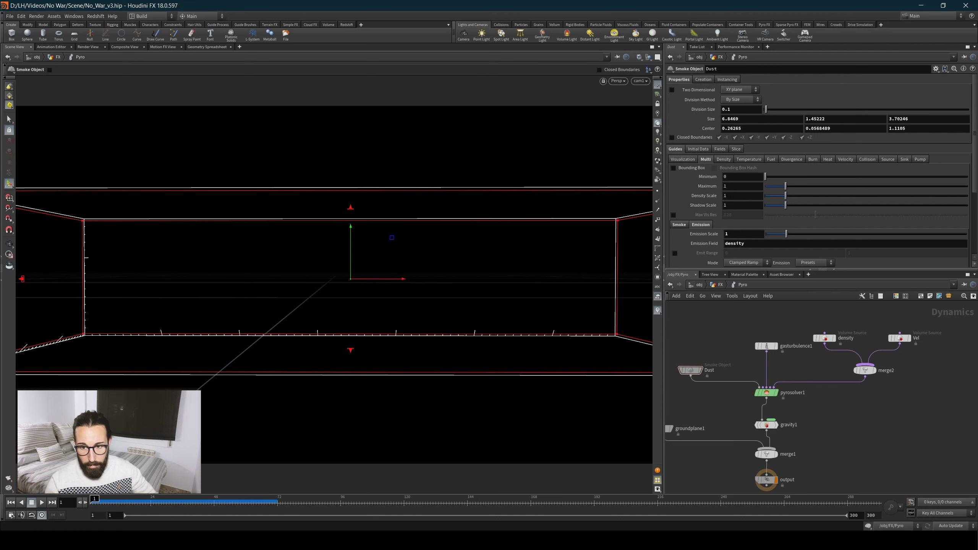
Commit a Dust division size of 0.05 and play the finer smoke to frame 42.
left_click(689, 370)
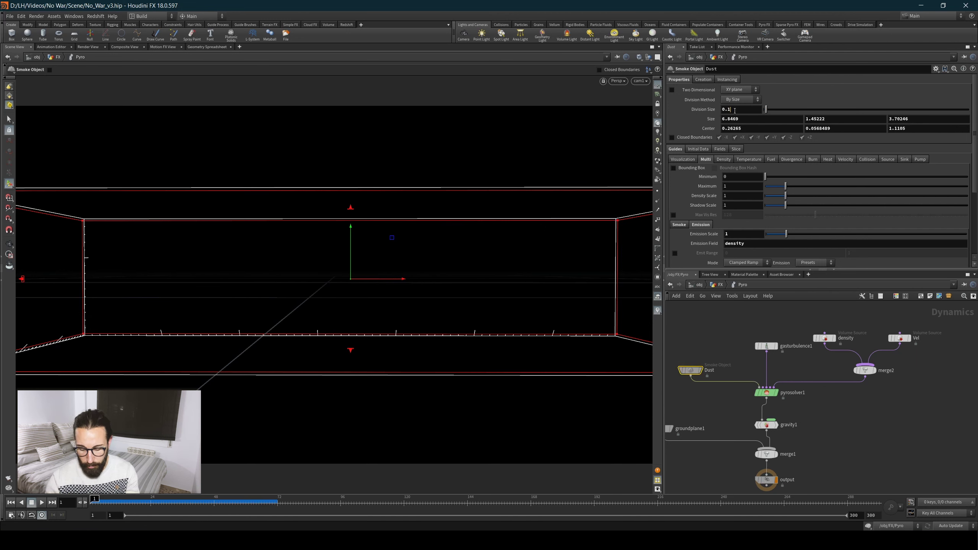
type("0.05")
key("Return")
key("Up")
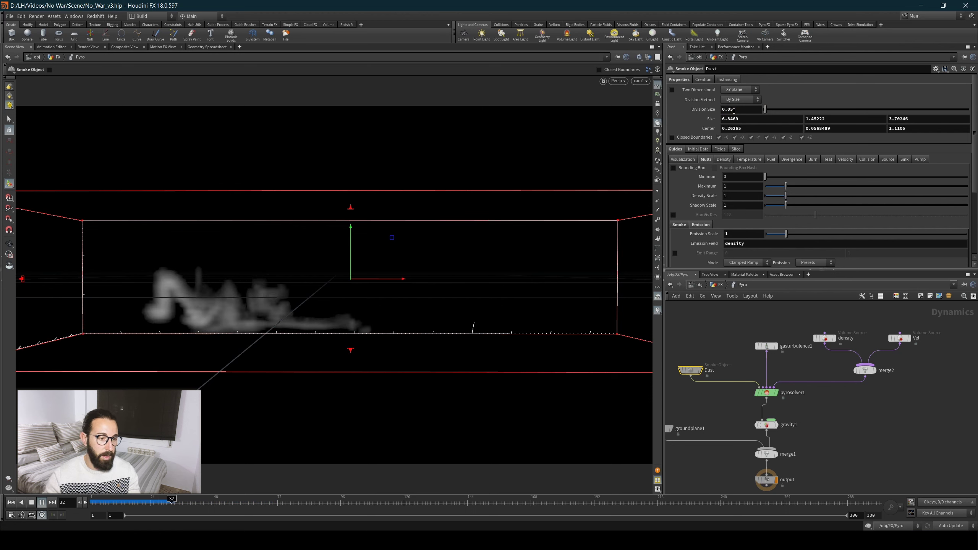
left_click(31, 502)
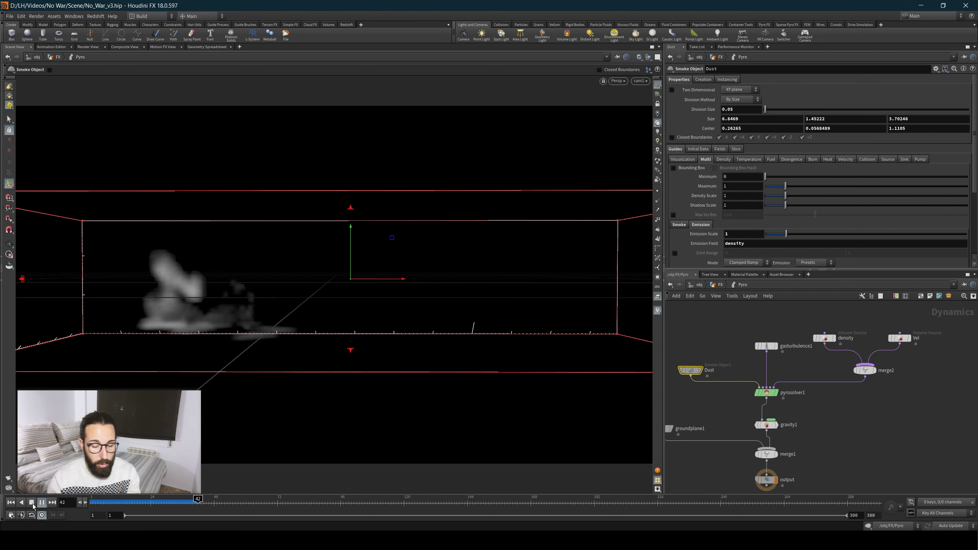
Test a Vel velocity scale of 1 in a replay, then restore it to 0.15.
left_click(901, 338)
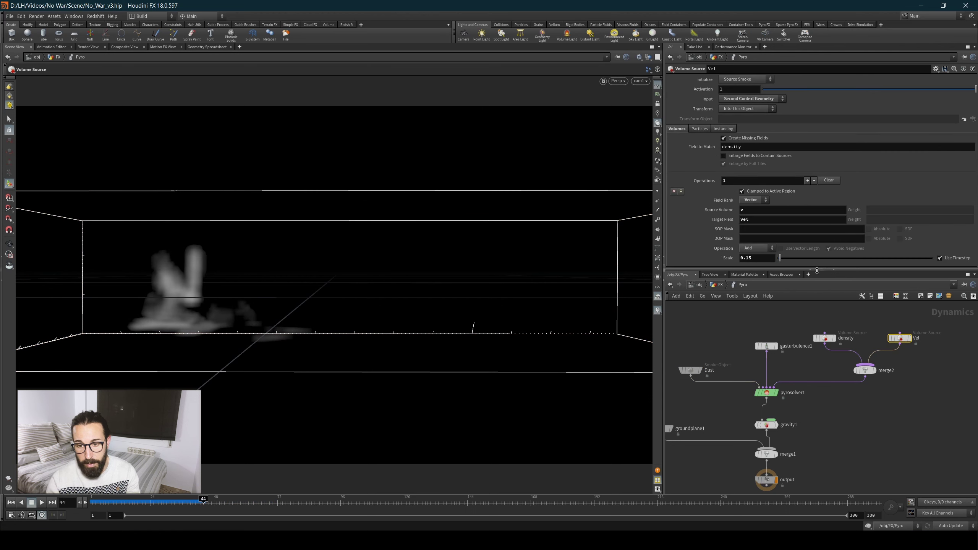
type("1")
key("Return")
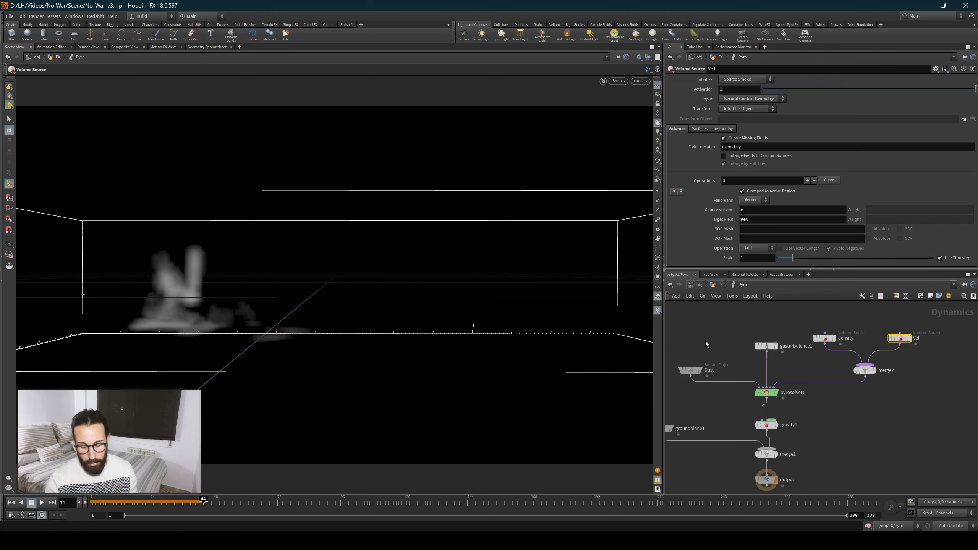
key("ctrl+Left")
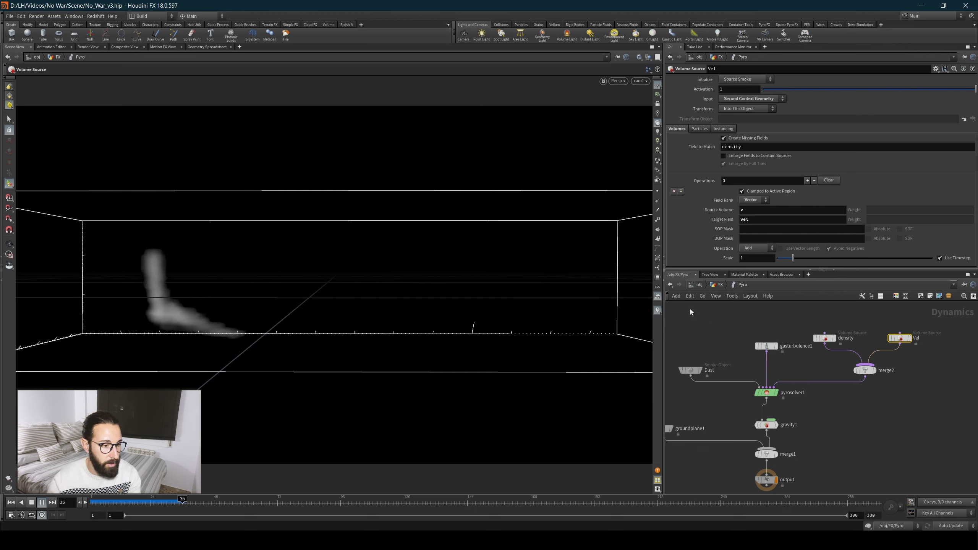
left_click(32, 502)
type("0.15")
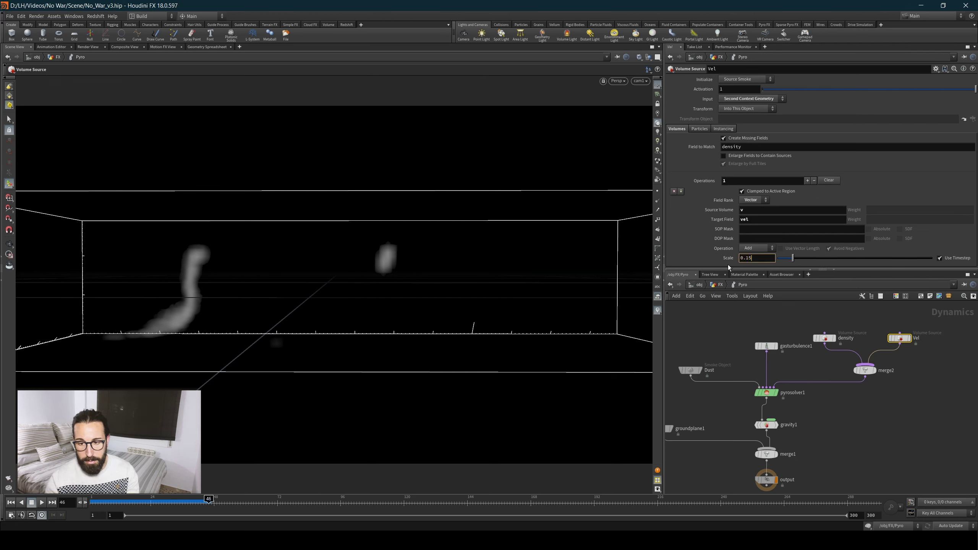
key("Return")
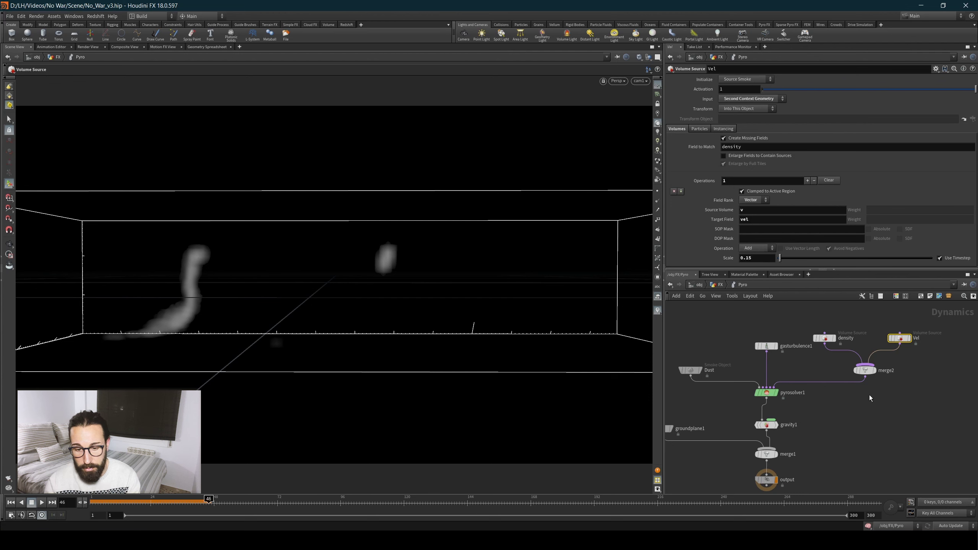
middle_click_drag(869, 395, 892, 363)
Return to the FX network and display the Density import fields.
left_click(715, 287)
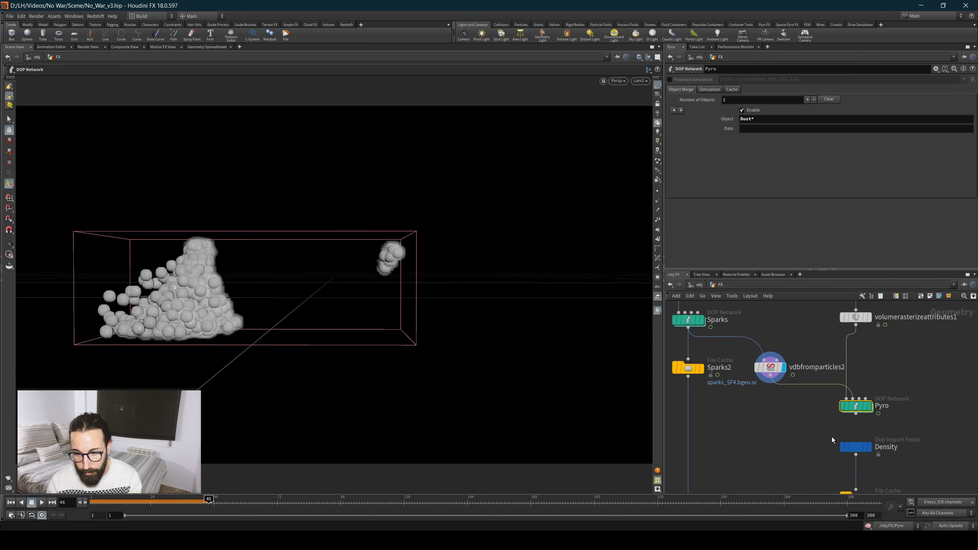
middle_click_drag(831, 437, 791, 369)
left_click_drag(791, 369, 874, 407)
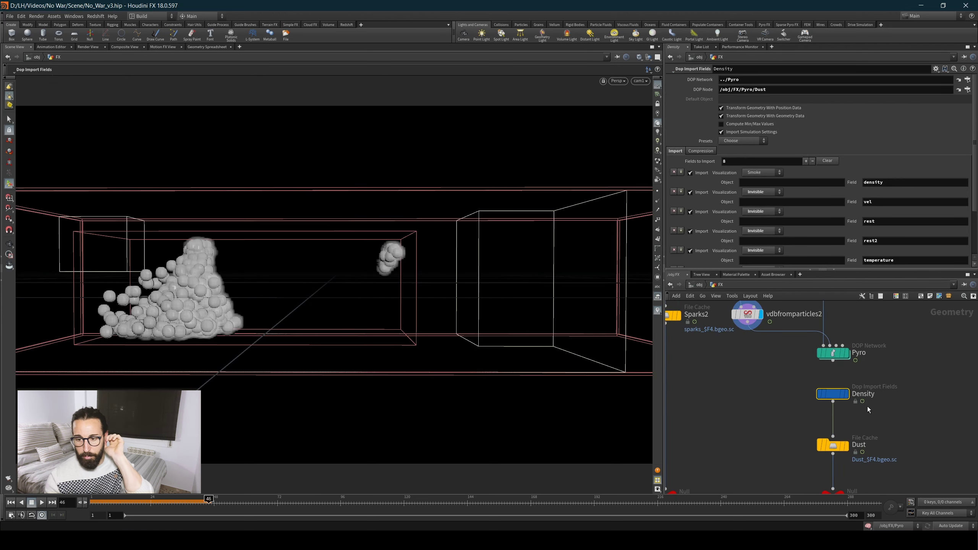
left_click(844, 394)
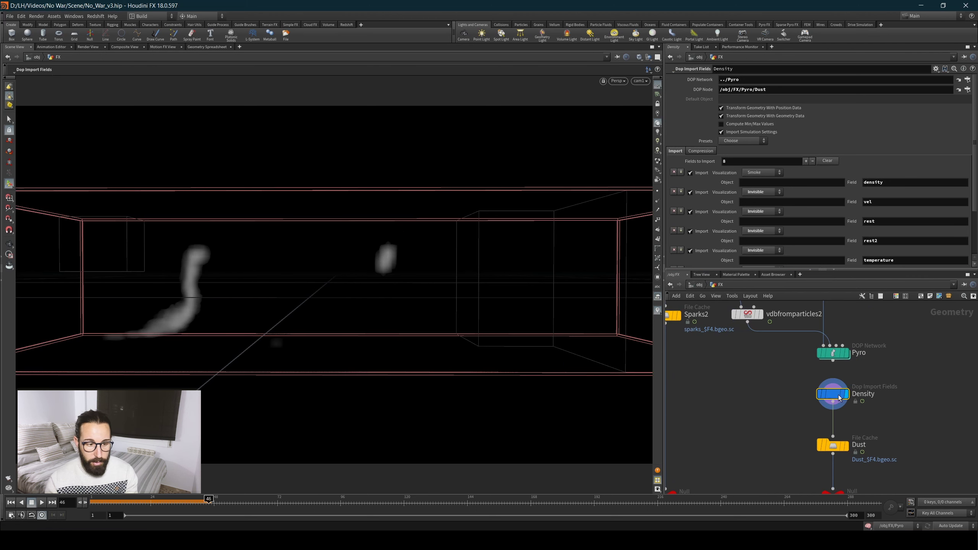
Display the Dust cache and play the cached smoke through frame 221.
left_click(14, 502)
middle_click_drag(791, 425, 771, 397)
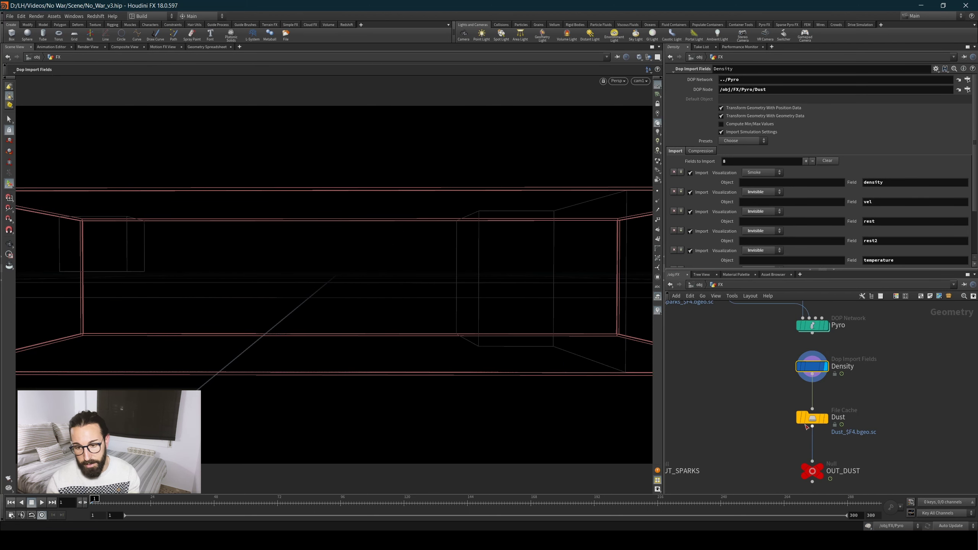
left_click(826, 419)
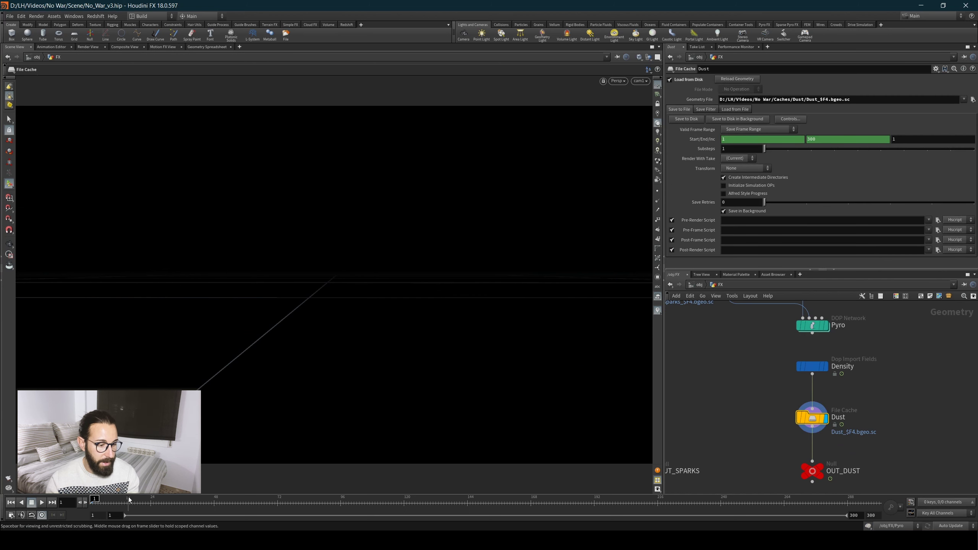
key("Up")
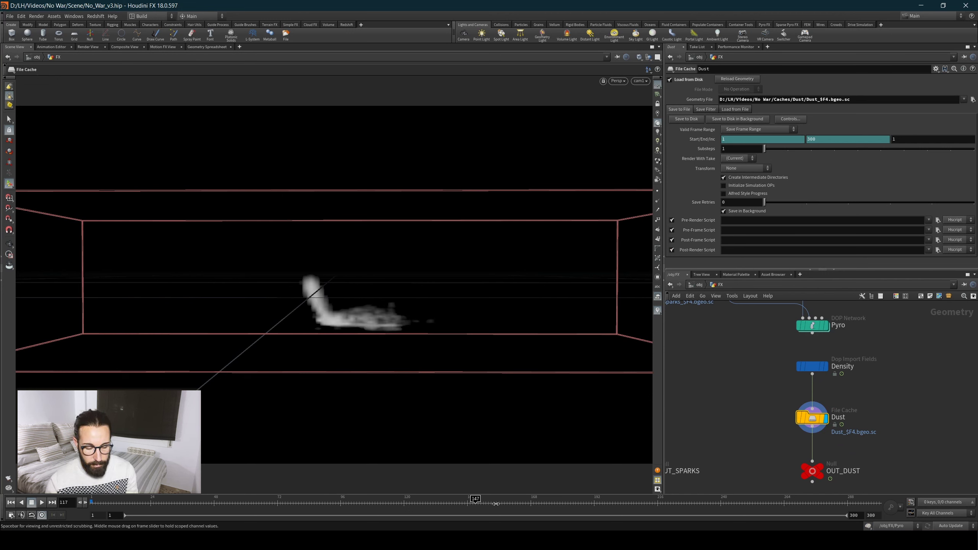
left_click(593, 502)
left_click(670, 502)
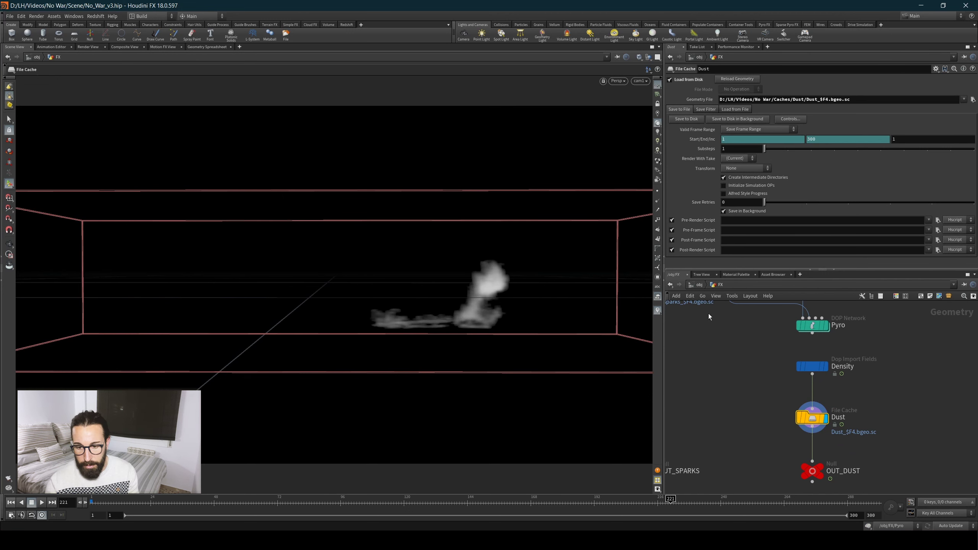
key("Tab")
Add a Volume Visualization node fed by the Dust cache and display it.
type("v")
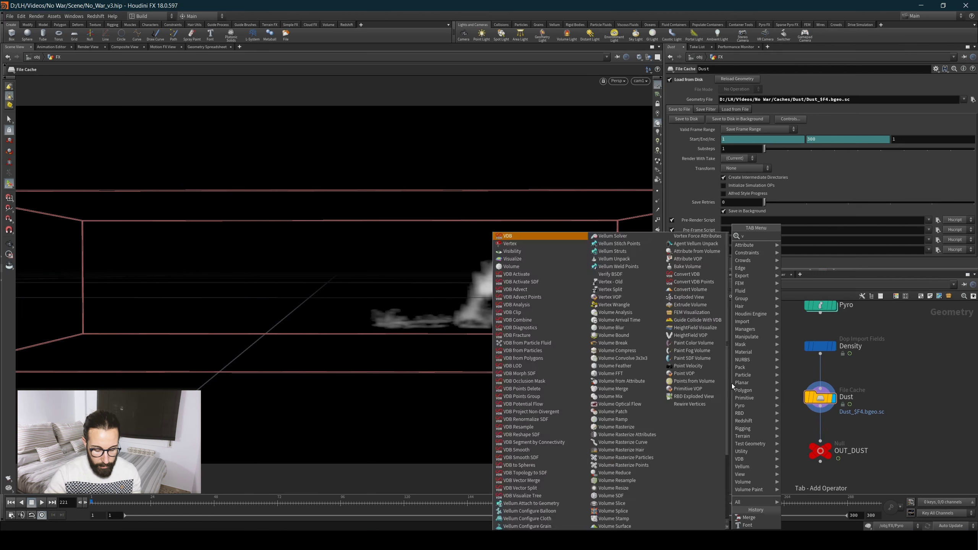
type("olum")
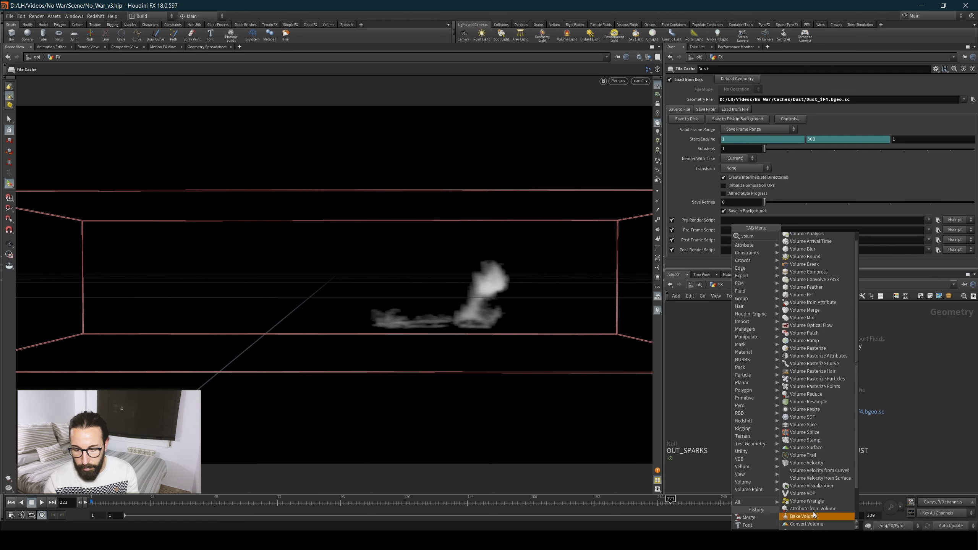
left_click(818, 487)
left_click(768, 451)
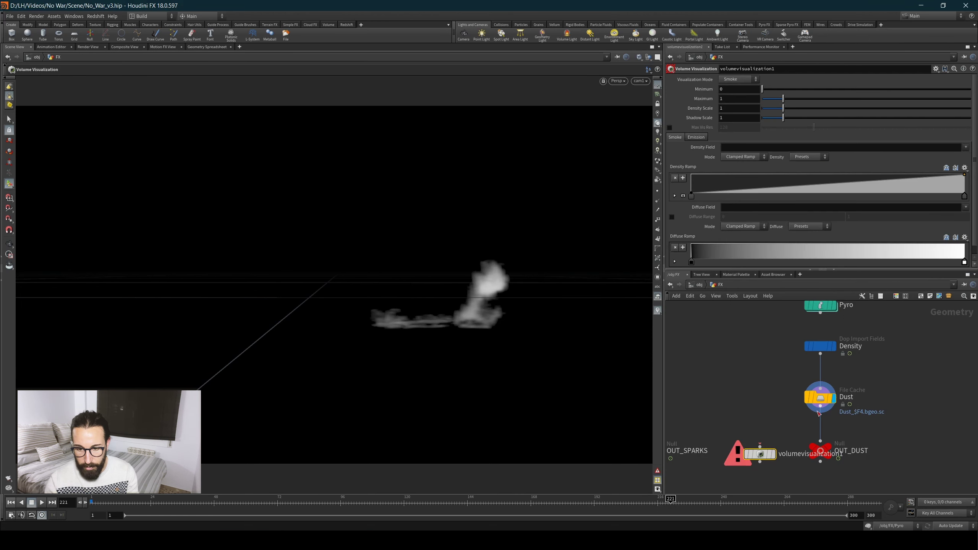
left_click_drag(820, 407, 760, 446)
left_click(772, 454)
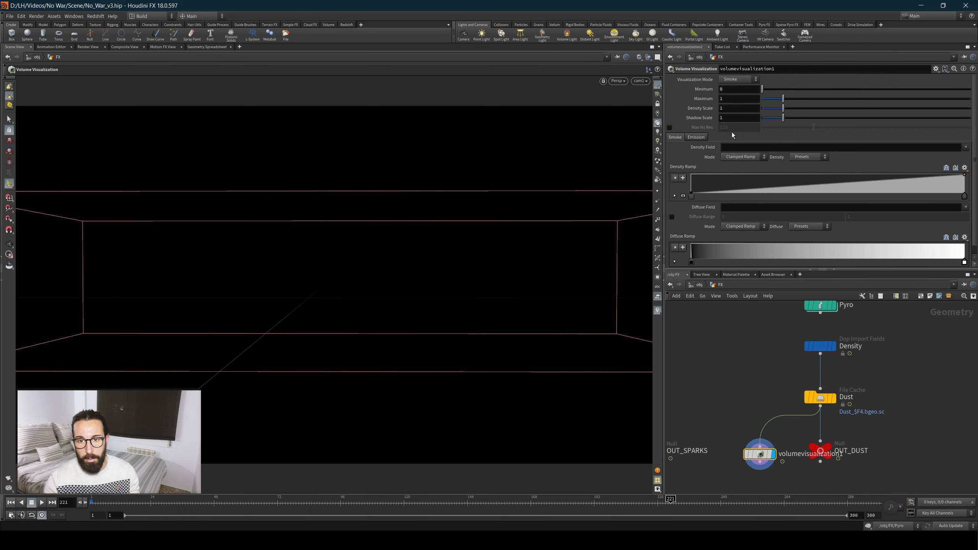
Use density for density and diffuse fields, Max Vis Res 294, Density Scale 6.42; check frame 91.
left_click(727, 150)
type("density")
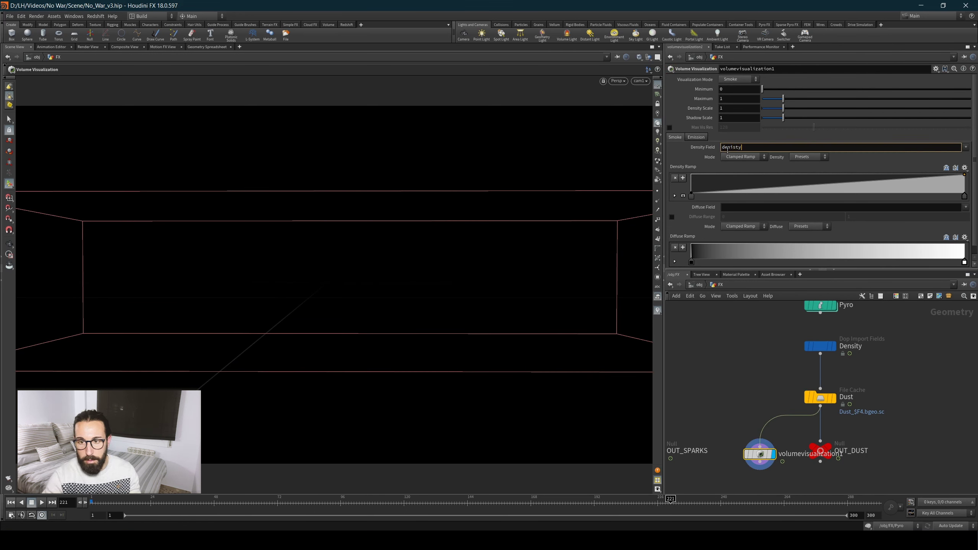
key("Return")
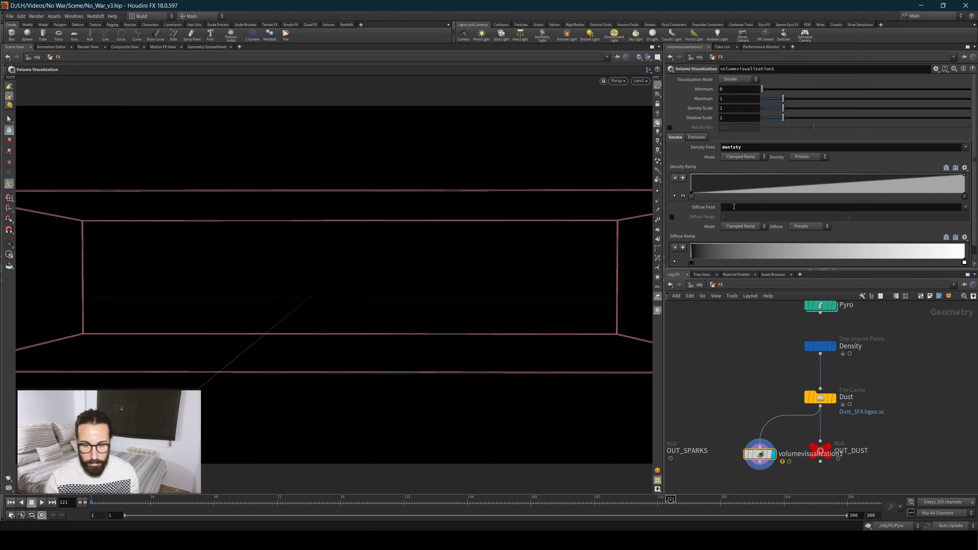
left_click(731, 206)
type("density")
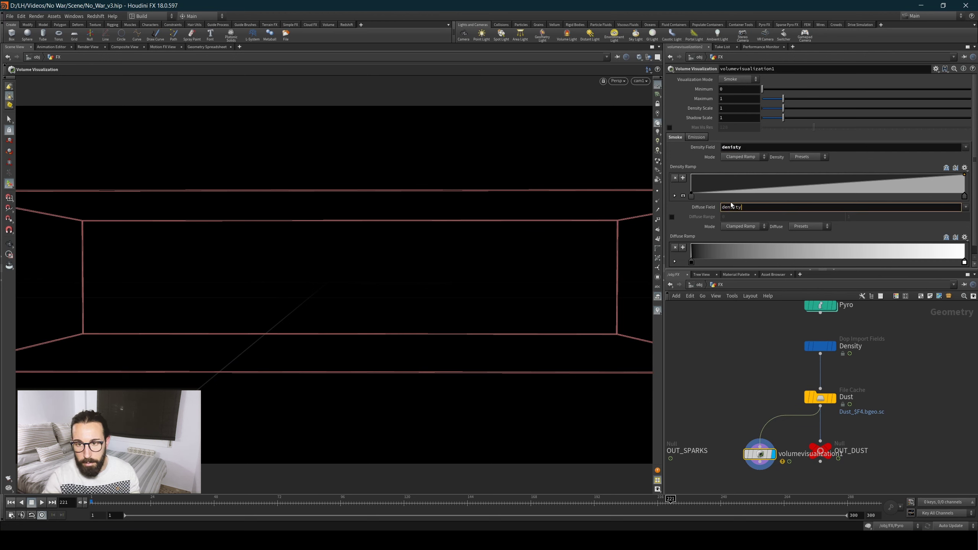
key("Return")
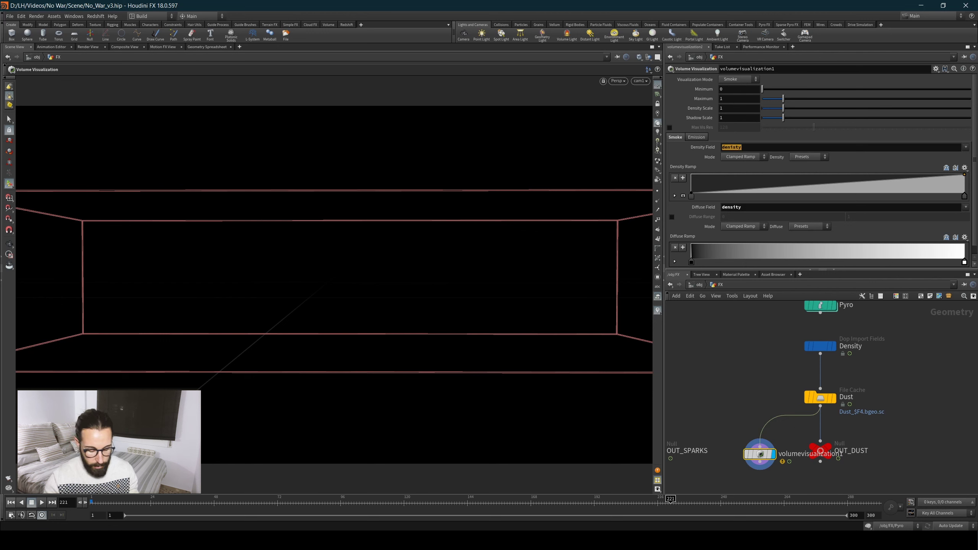
type("y")
key("Return")
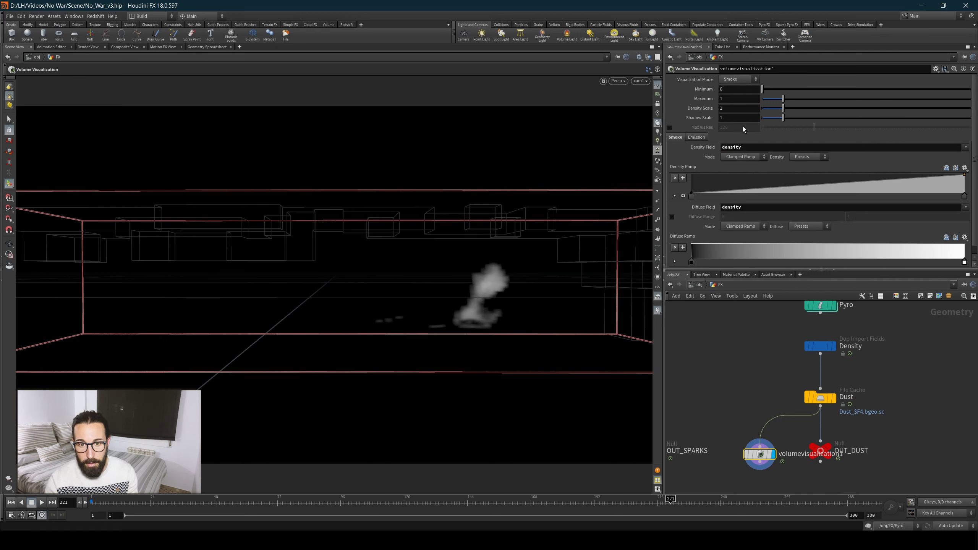
left_click(670, 128)
mouse_move(814, 127)
left_mouse_down()
mouse_move(770, 127)
mouse_move(880, 129)
left_mouse_up()
left_click_drag(777, 109, 896, 110)
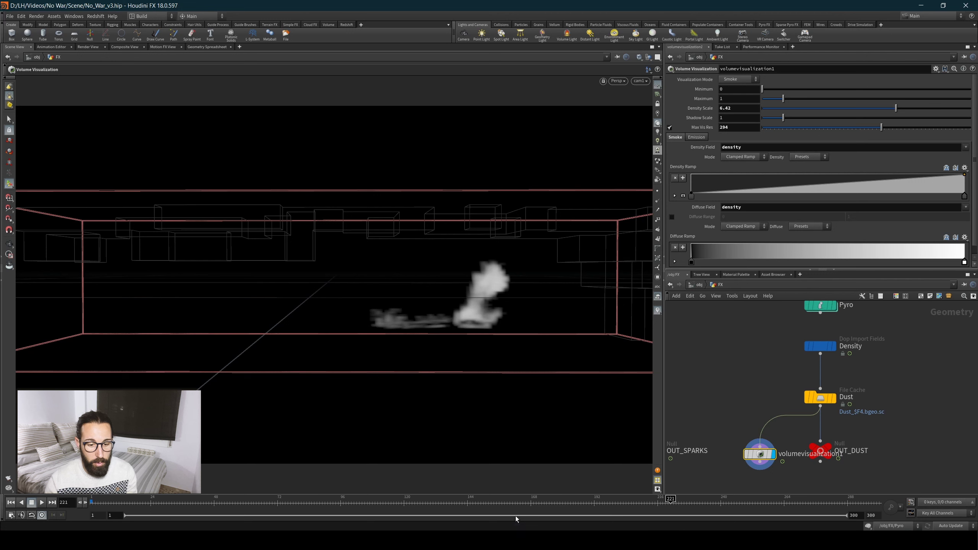
left_click_drag(361, 505, 328, 505)
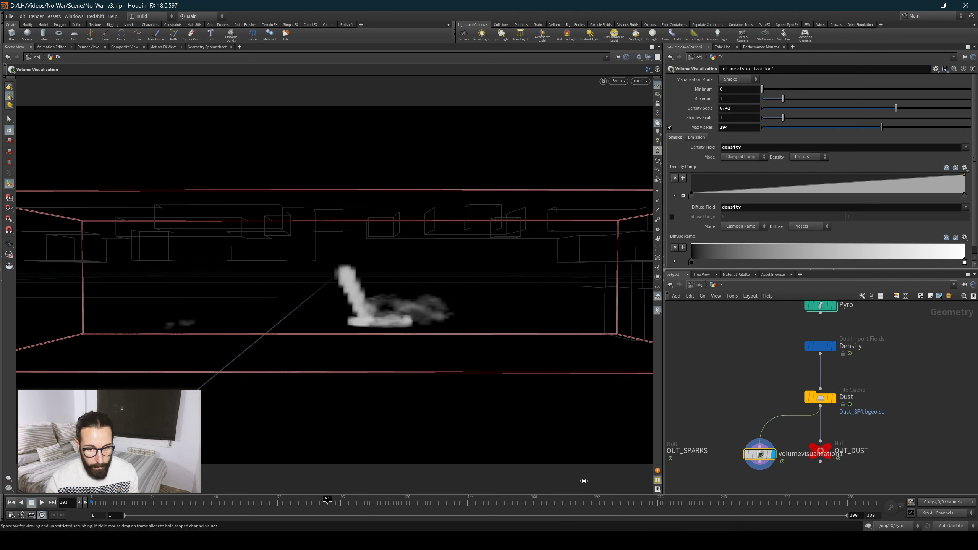
Delete volumevisualization1, frame all nodes at object level, and re-enter the FX object.
key("Delete")
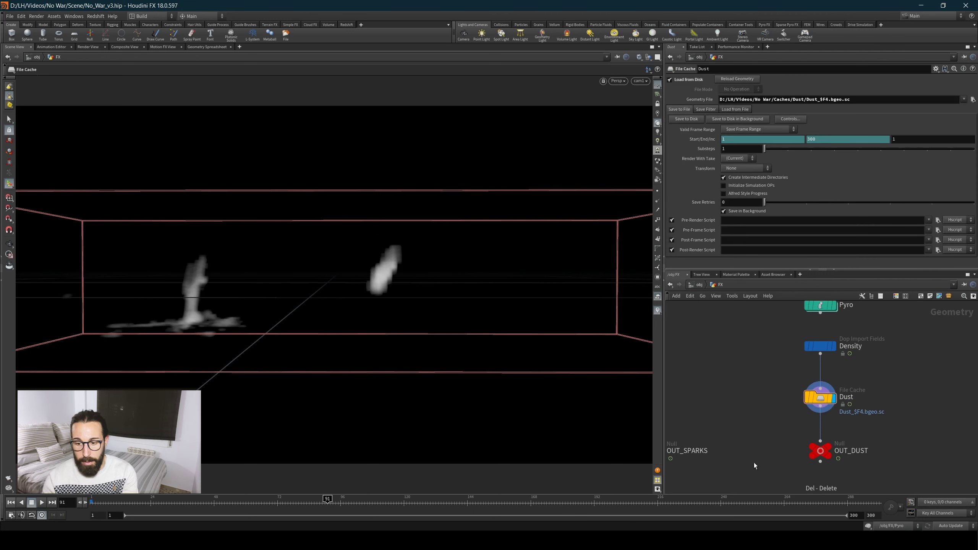
key("h")
key("h")
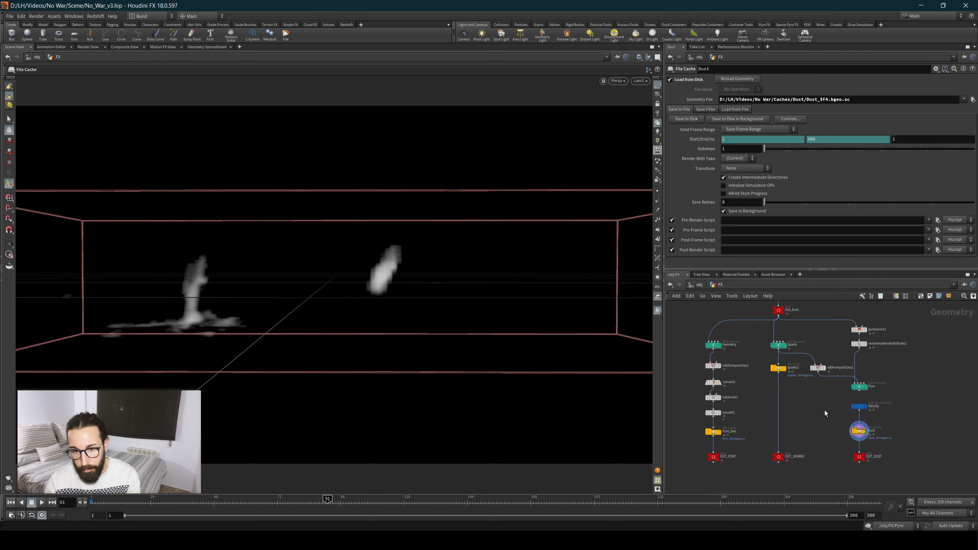
left_click(697, 284)
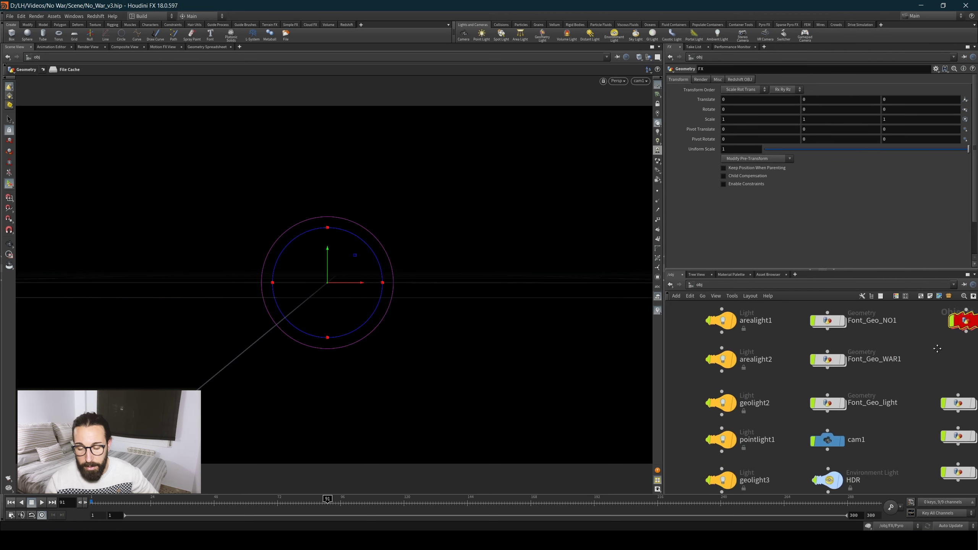
key("h")
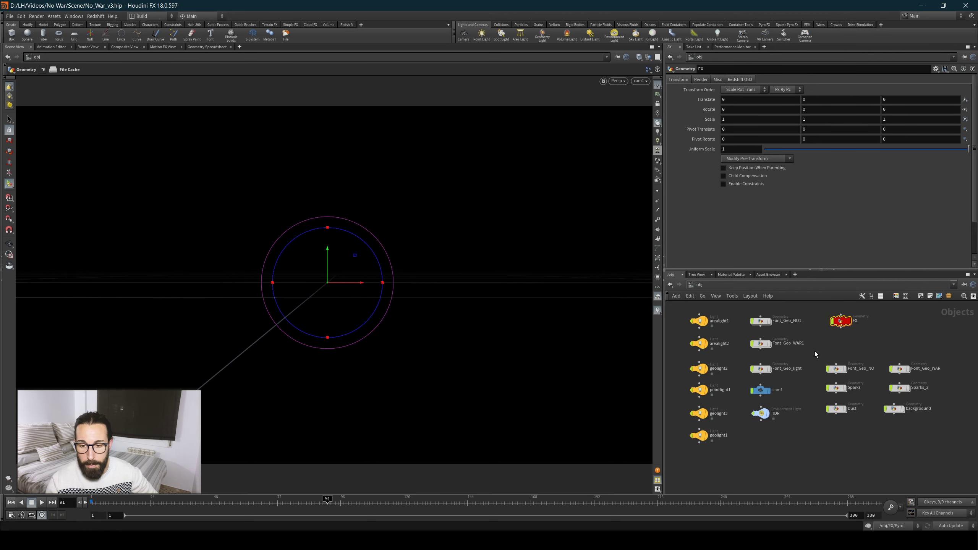
scroll(808, 351, "up", 5)
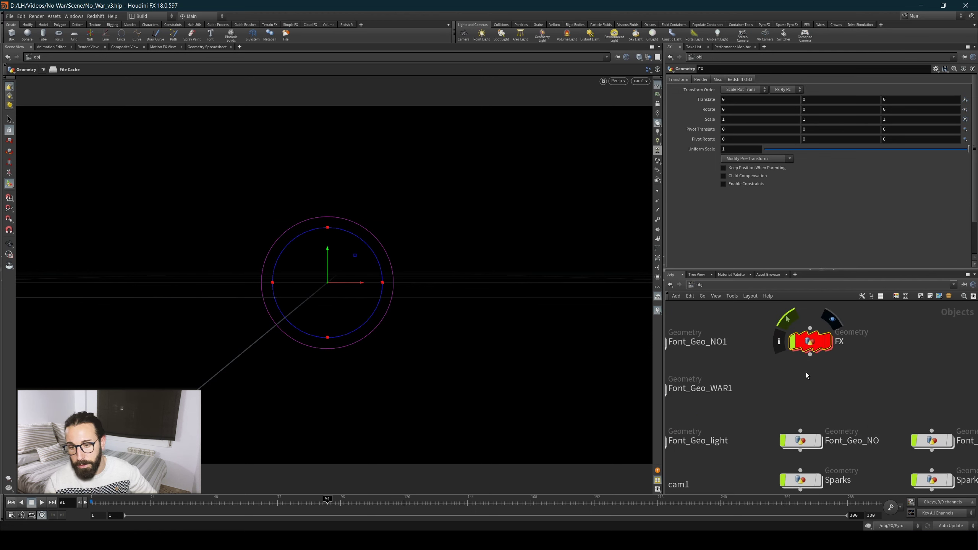
double_click(808, 342)
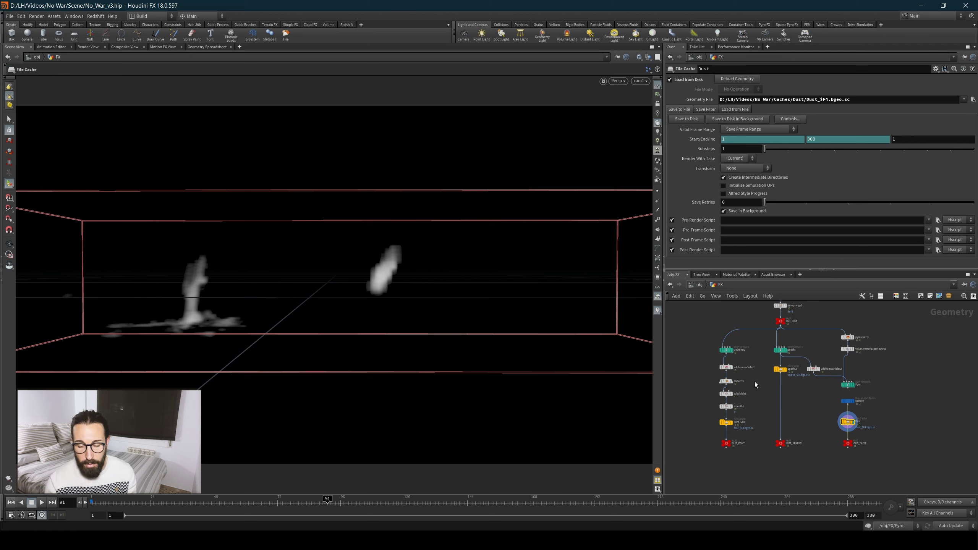
Review the font, sparks, dust and emitter node chains by selecting each in turn.
scroll(750, 381, "up", 2)
scroll(750, 381, "up", 2)
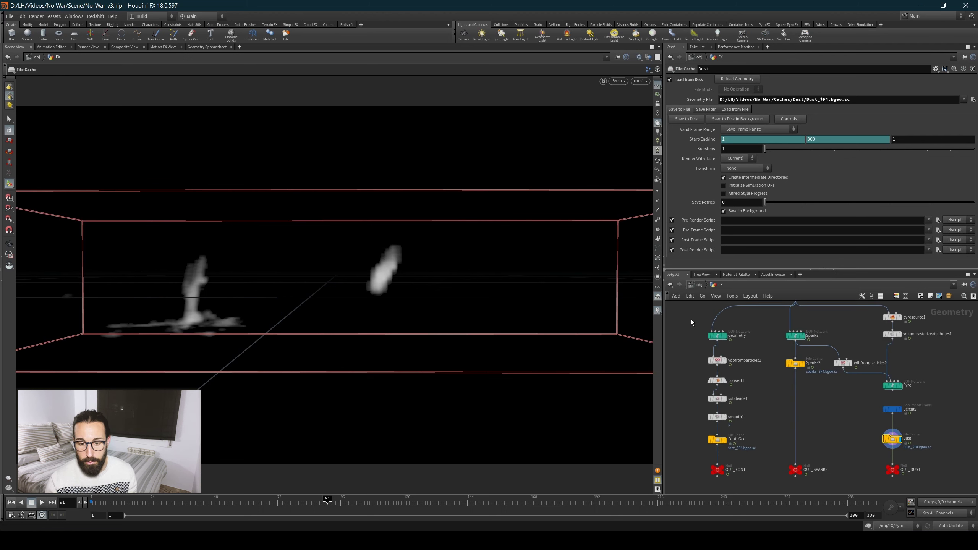
left_click_drag(690, 320, 746, 506)
left_click_drag(764, 327, 826, 487)
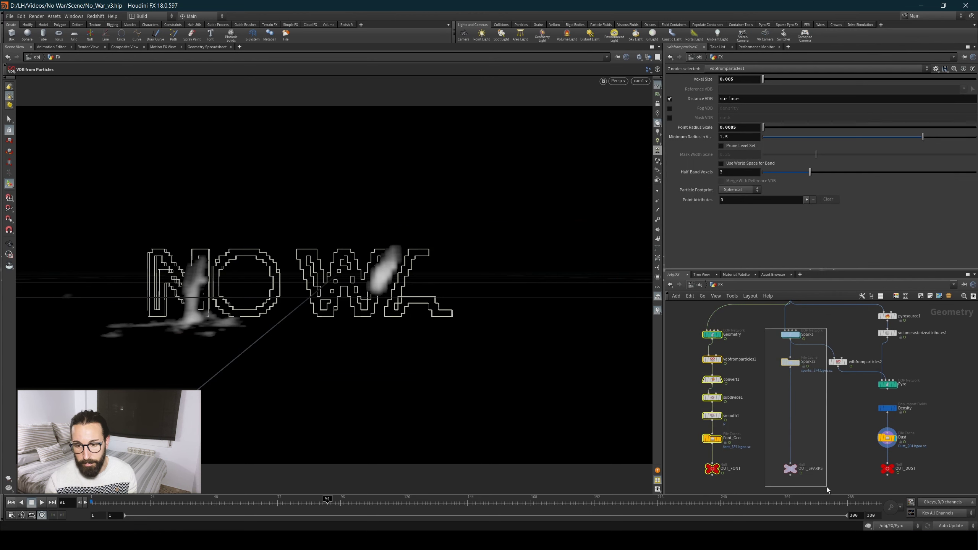
left_click_drag(917, 350, 863, 482)
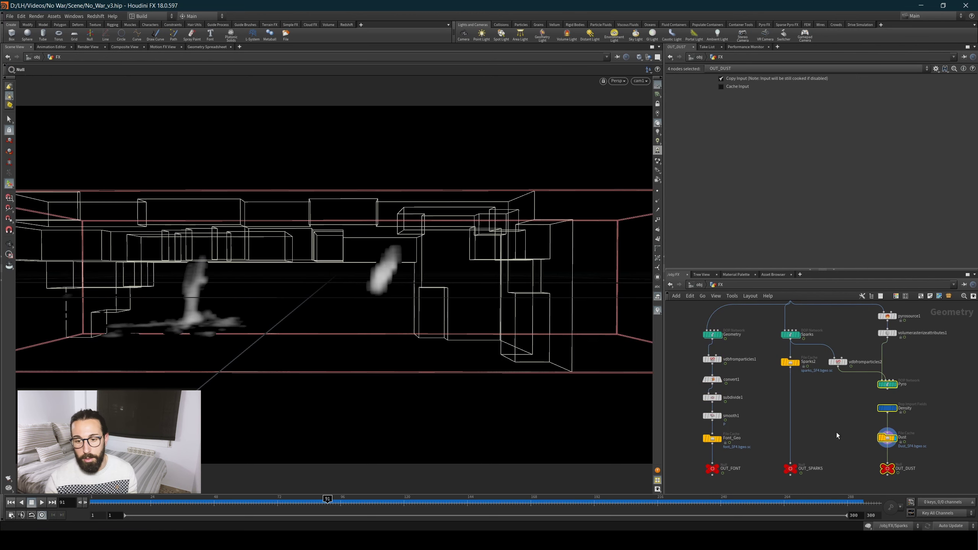
middle_click_drag(843, 255, 838, 400)
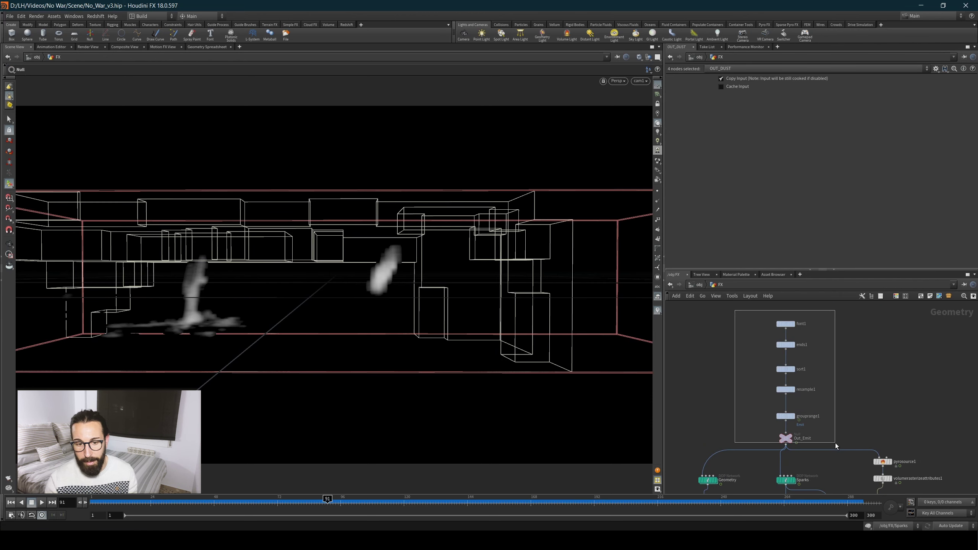
left_click_drag(734, 311, 834, 444)
left_click(846, 385)
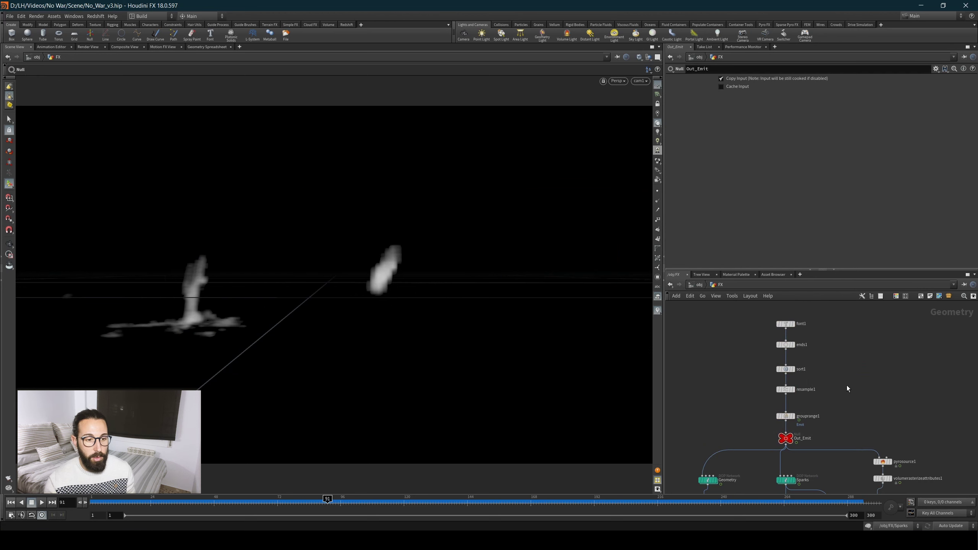